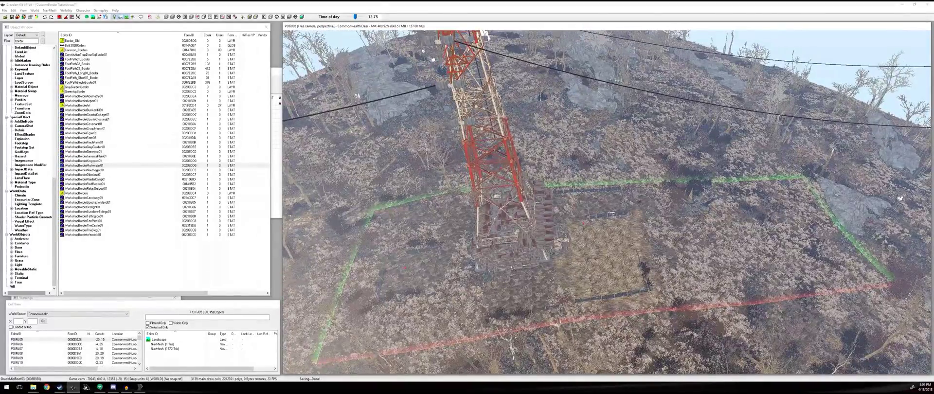
# Examine the existing workshop border around the radio tower and garden from several angles and distances
pyautogui.moveTo(612, 214); pyautogui.dragTo(579, 194, button='middle')
pyautogui.scroll(-4, 579, 194)
pyautogui.scroll(3, 579, 195)
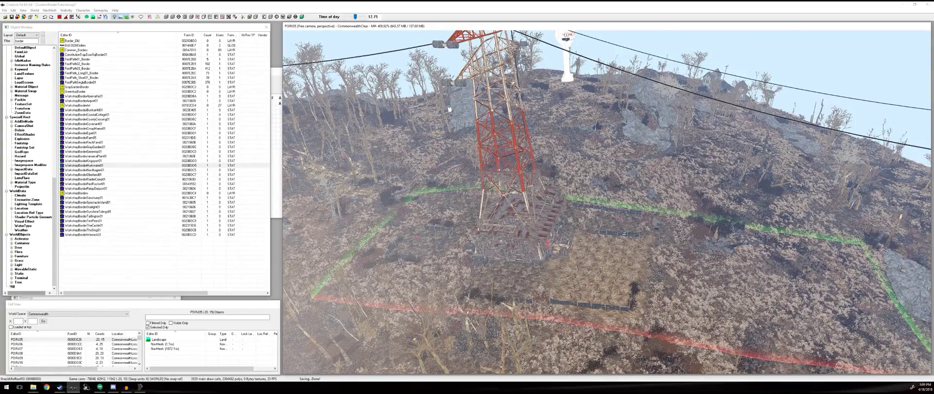
pyautogui.moveTo(579, 195); pyautogui.dragTo(577, 188, button='middle')
pyautogui.moveTo(545, 215); pyautogui.dragTo(642, 202, button='middle')
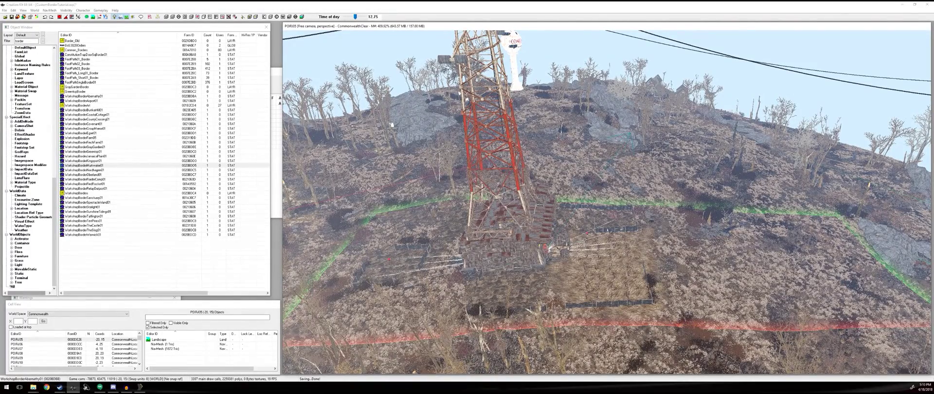
pyautogui.scroll(-3, 619, 214)
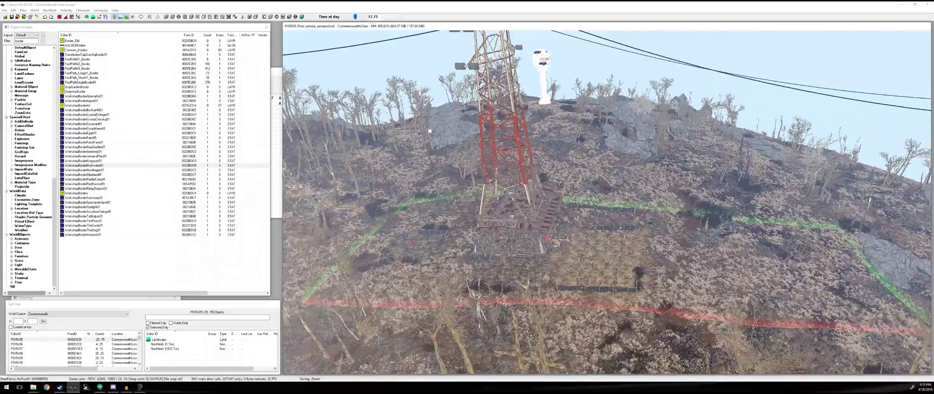
pyautogui.keyDown('shift'); pyautogui.moveTo(626, 236); pyautogui.dragTo(668, 243, button='middle'); pyautogui.keyUp('shift')
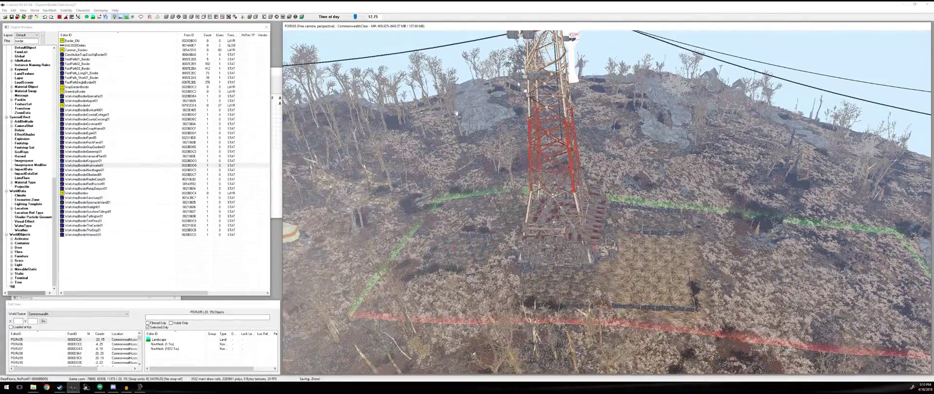
pyautogui.scroll(2, 579, 238)
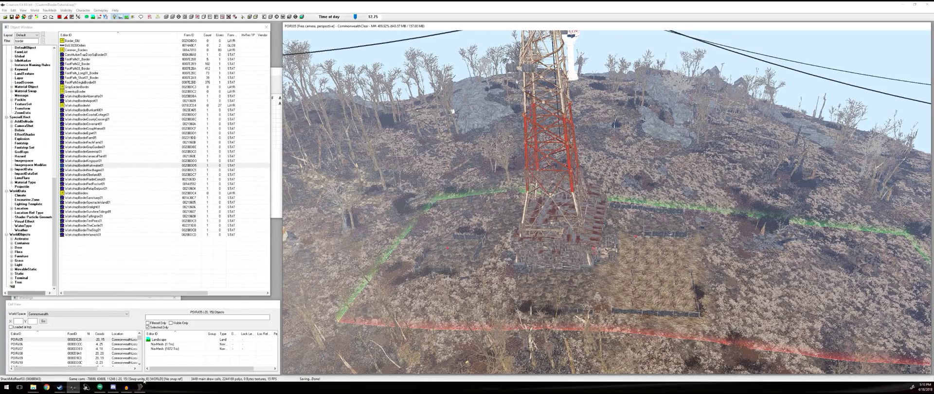
# Copy WorkshopBorderMurkwater01.nif from the extracted Meshes\Workshop folder into the empty Tutorial meshes folder
pyautogui.moveTo(37, 389)
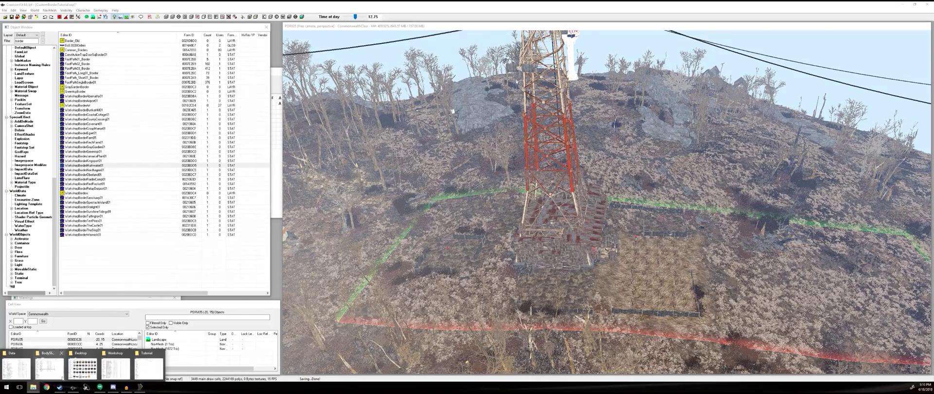
pyautogui.click(103, 369)
pyautogui.click(149, 369)
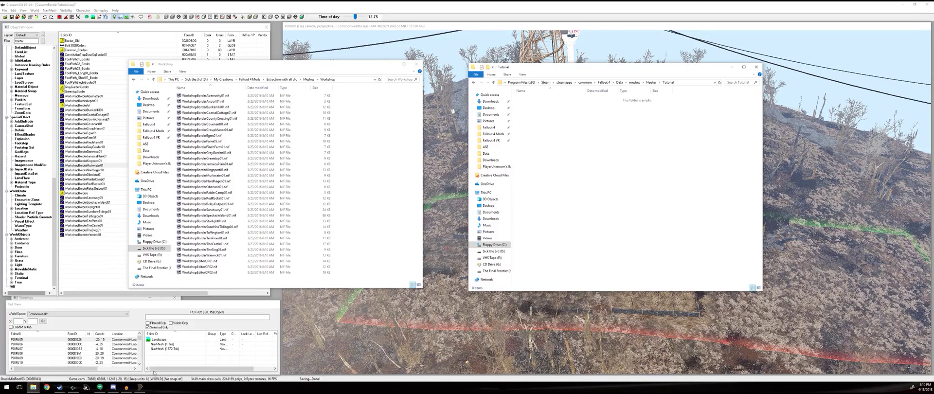
pyautogui.moveTo(273, 69); pyautogui.dragTo(289, 70)
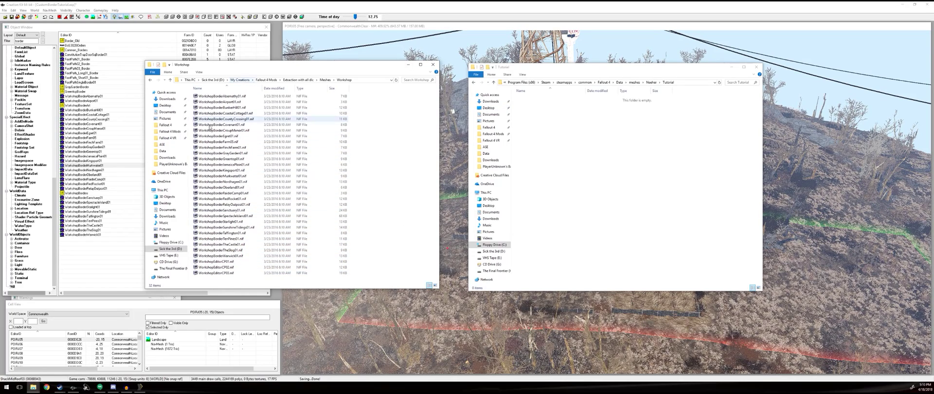
pyautogui.click(262, 176)
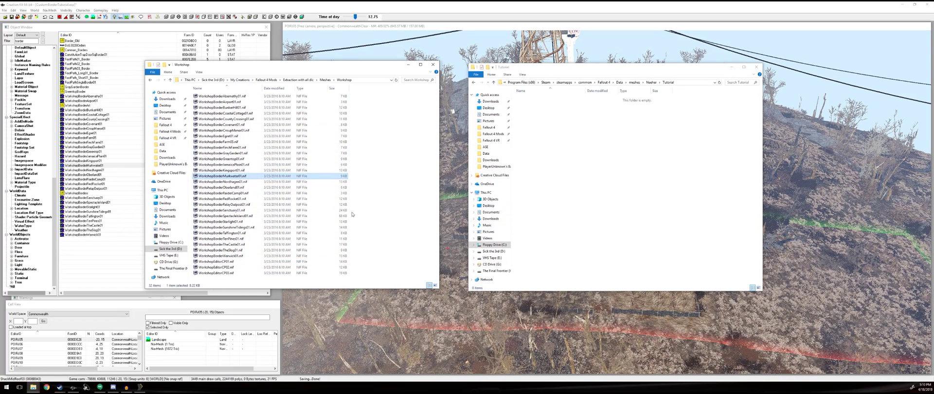
pyautogui.click(631, 142)
pyautogui.hotkey('ctrl', 'v')
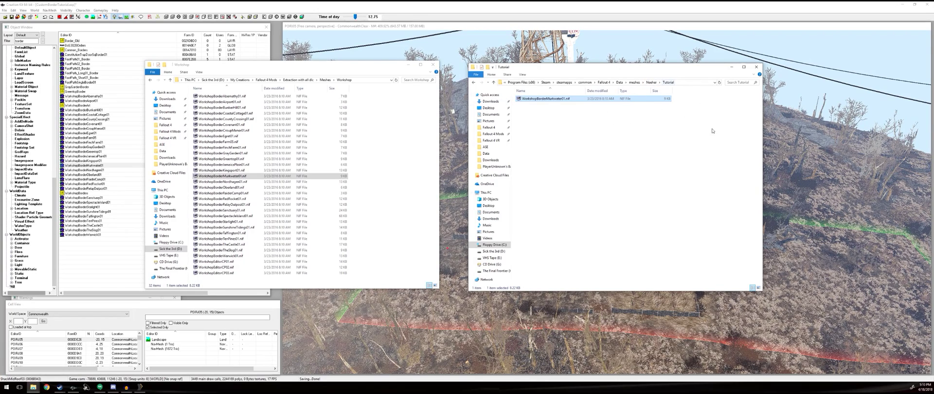
# Return to the Creation Kit and inspect the border around the tower from overhead and from the side
pyautogui.click(495, 28)
pyautogui.scroll(3, 594, 226)
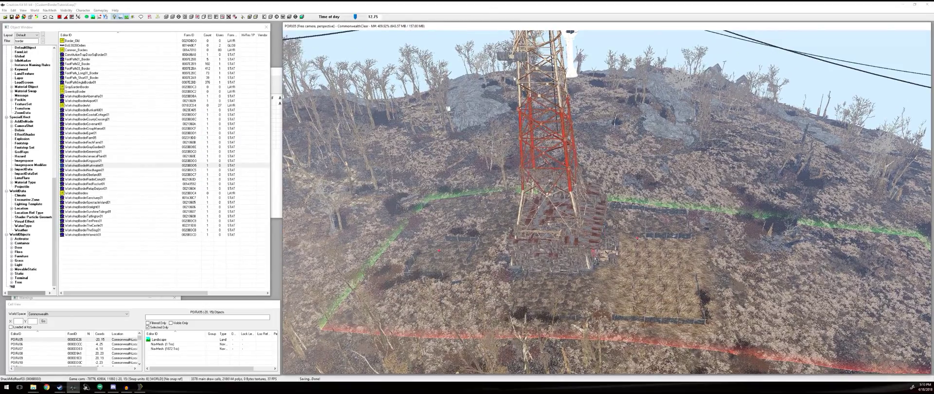
pyautogui.scroll(-2, 568, 233)
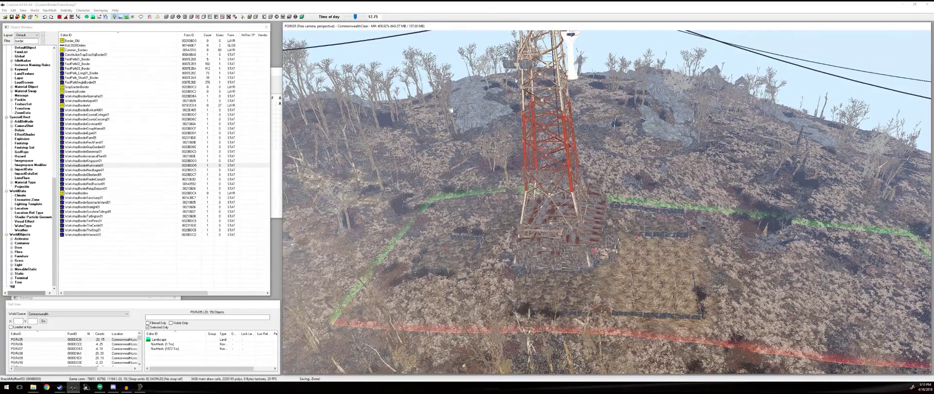
pyautogui.keyDown('shift'); pyautogui.moveTo(619, 240); pyautogui.dragTo(598, 234, button='middle'); pyautogui.keyUp('shift')
pyautogui.scroll(-4, 597, 234)
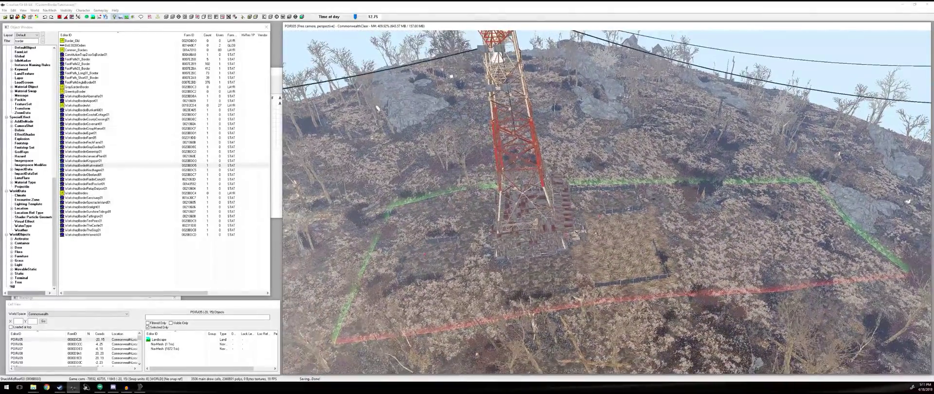
pyautogui.scroll(4, 597, 234)
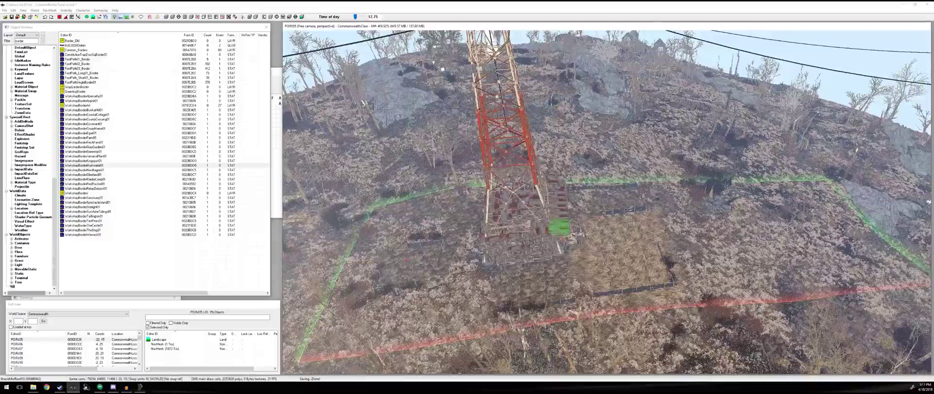
pyautogui.moveTo(560, 227)
pyautogui.keyDown('shift'); pyautogui.mouseDown(button='middle')
pyautogui.moveTo(586, 222)
pyautogui.moveTo(555, 233)
pyautogui.mouseUp(button='middle'); pyautogui.keyUp('shift')
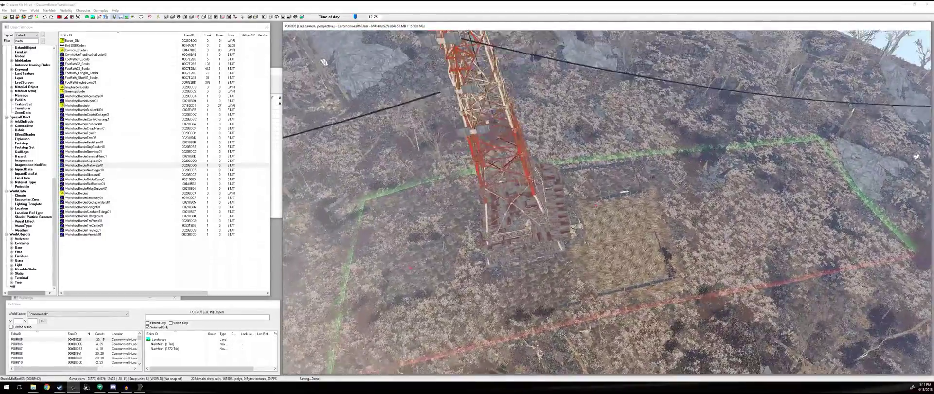
pyautogui.moveTo(916, 157); pyautogui.dragTo(915, 87, button='middle')
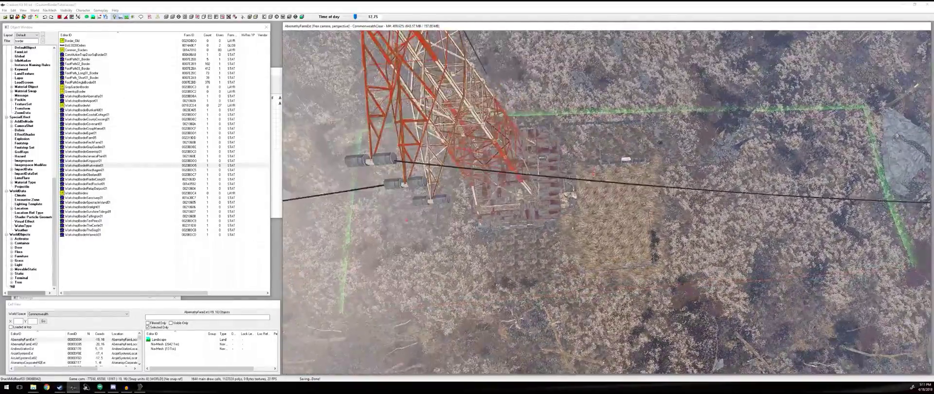
pyautogui.keyDown('shift'); pyautogui.moveTo(607, 202); pyautogui.dragTo(607, 138, button='middle'); pyautogui.keyUp('shift')
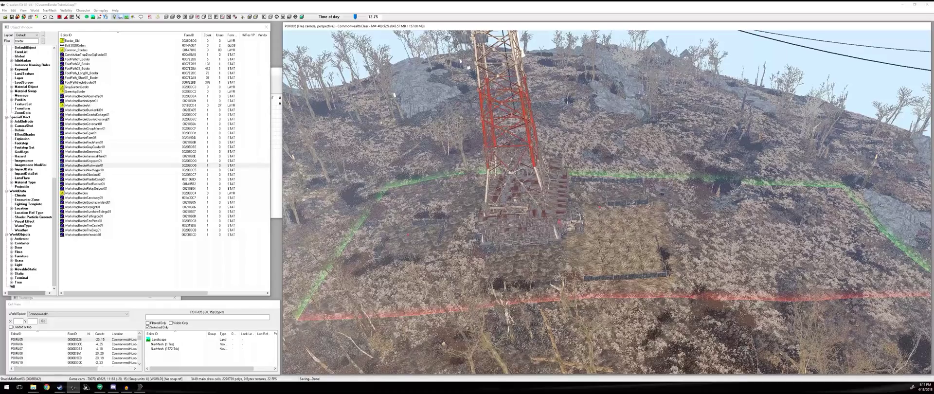
# Check the empty Outfit Studio workspace, and return to the Creation Kit to review the border's outline on the hillside
pyautogui.click(141, 388)
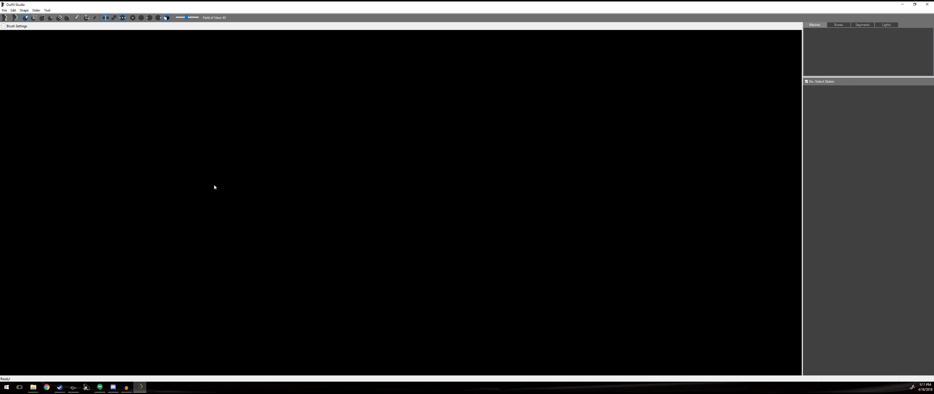
pyautogui.click(902, 6)
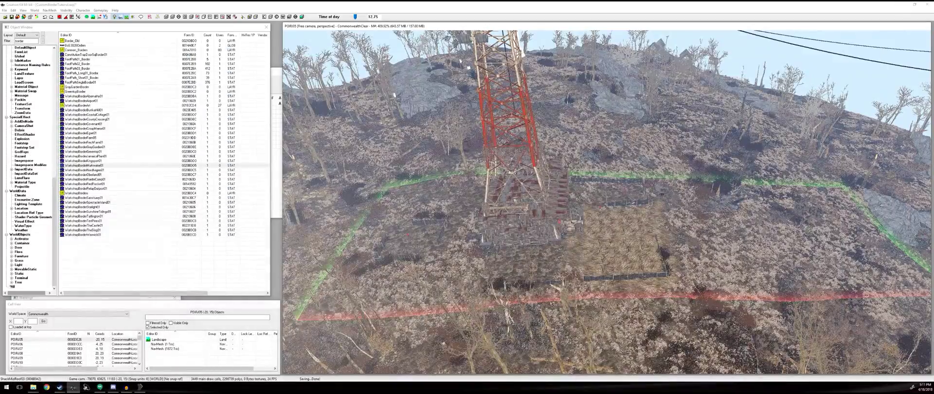
pyautogui.scroll(2, 559, 199)
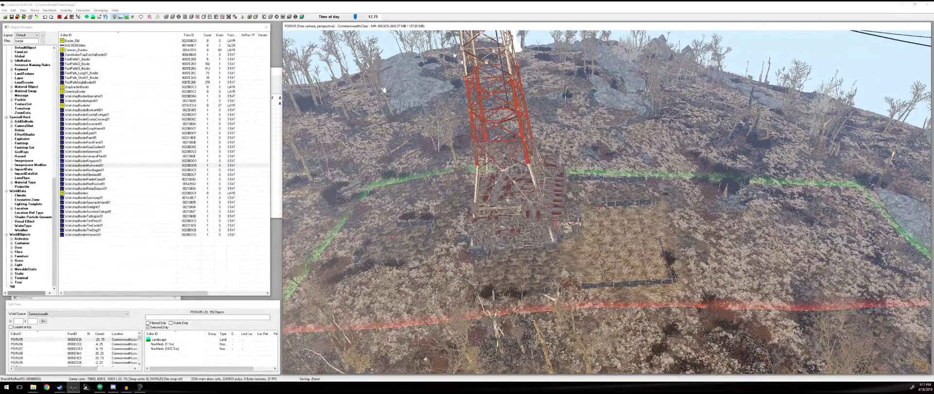
pyautogui.keyDown('shift'); pyautogui.moveTo(651, 281); pyautogui.dragTo(636, 192, button='middle'); pyautogui.keyUp('shift')
pyautogui.scroll(-3, 609, 194)
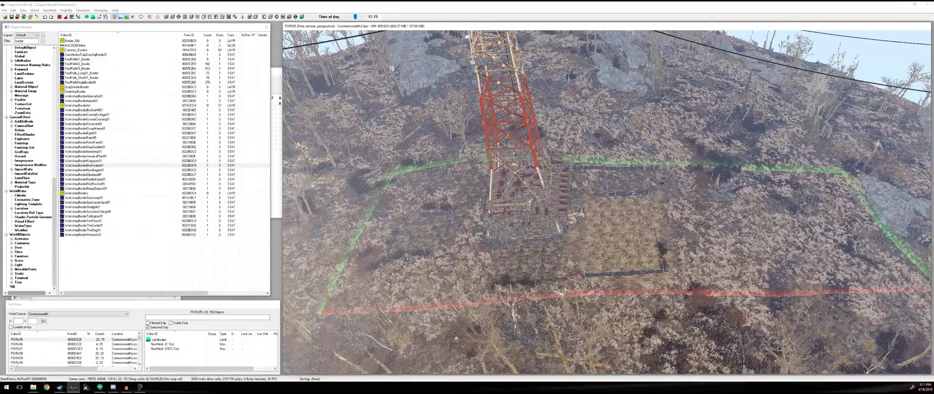
pyautogui.keyDown('shift'); pyautogui.moveTo(647, 193); pyautogui.dragTo(628, 190, button='middle'); pyautogui.keyUp('shift')
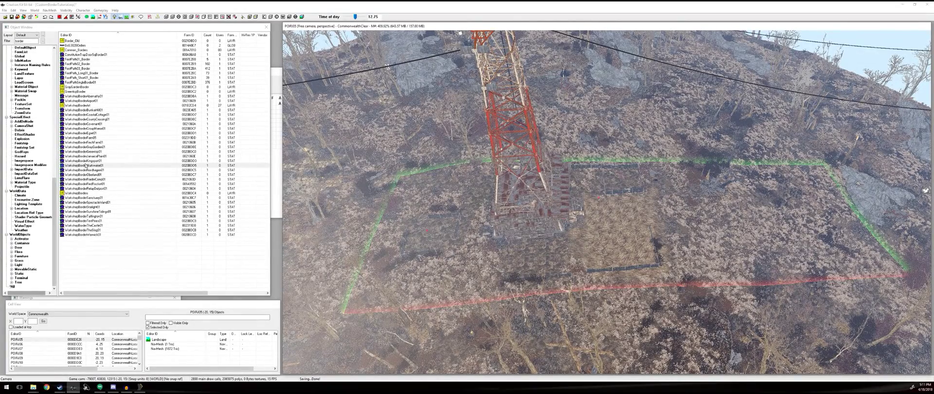
# Place WorkshopBorderMurkwater01 over the tower and garden, and rotate and move it to compare it with the existing border
pyautogui.click(28, 42)
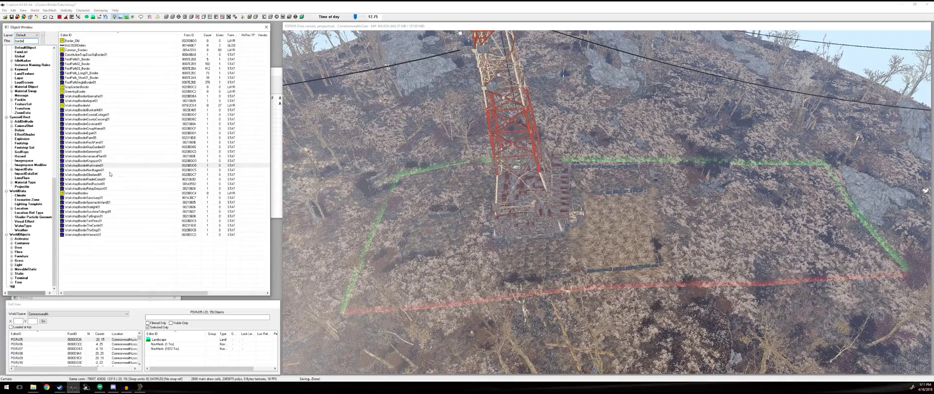
pyautogui.doubleClick(25, 41)
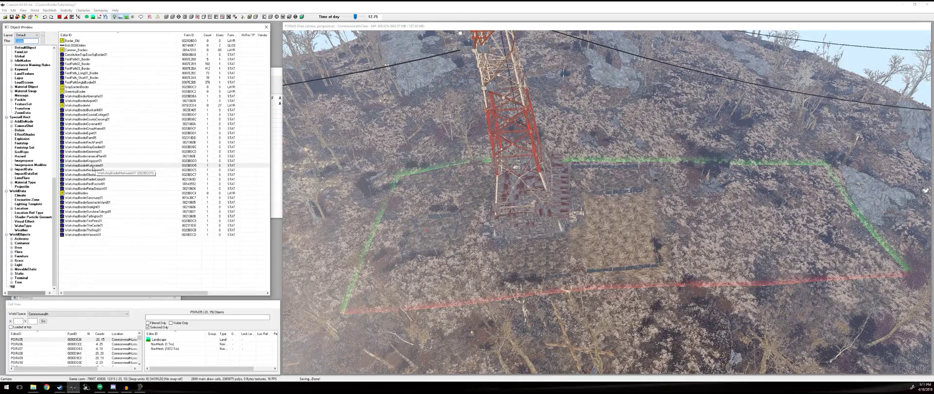
pyautogui.click(605, 229)
pyautogui.press('z')
pyautogui.moveTo(605, 227); pyautogui.dragTo(603, 191)
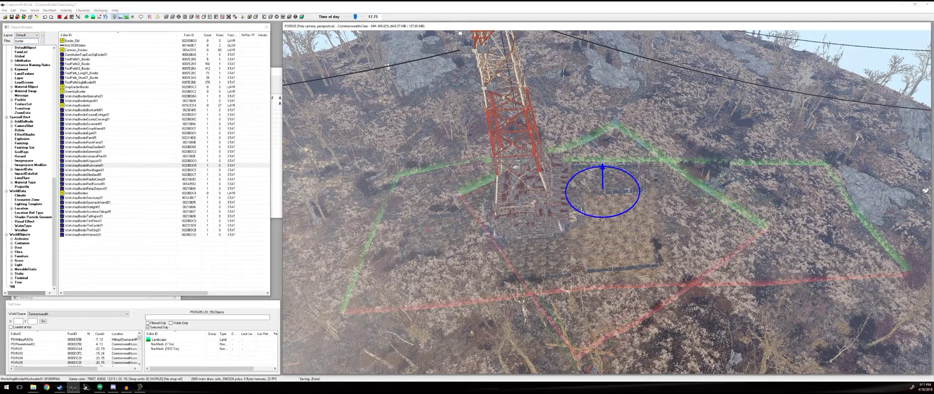
pyautogui.moveTo(603, 191); pyautogui.dragTo(642, 192, button='right')
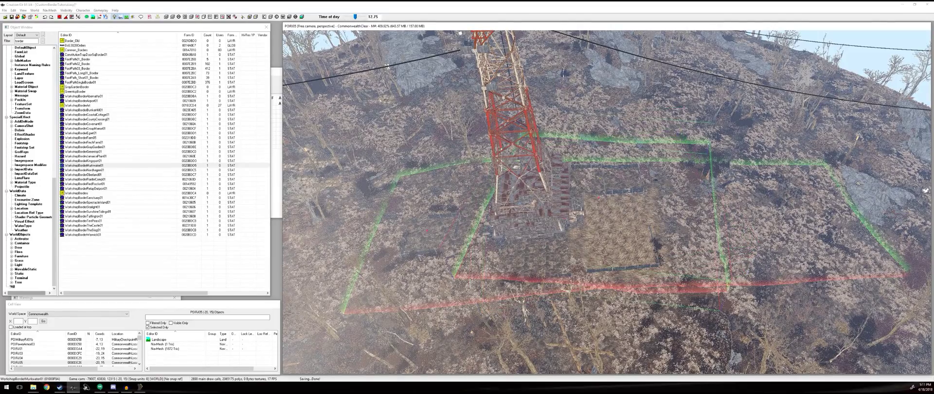
pyautogui.scroll(-2, 627, 191)
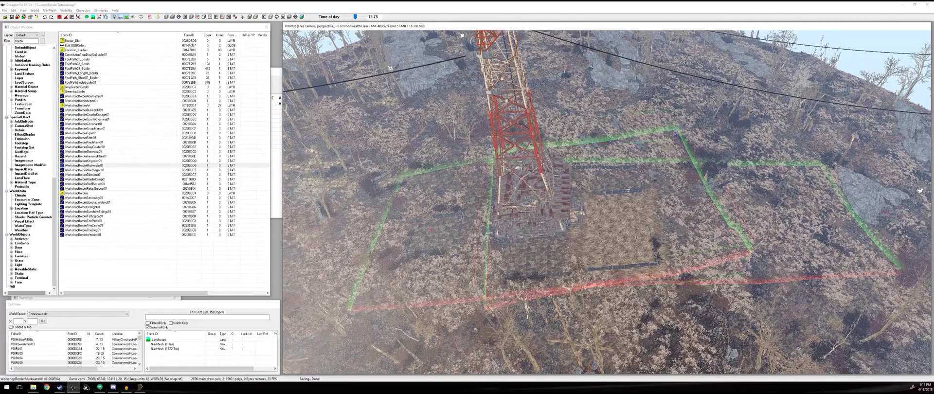
pyautogui.moveTo(628, 191); pyautogui.dragTo(665, 192)
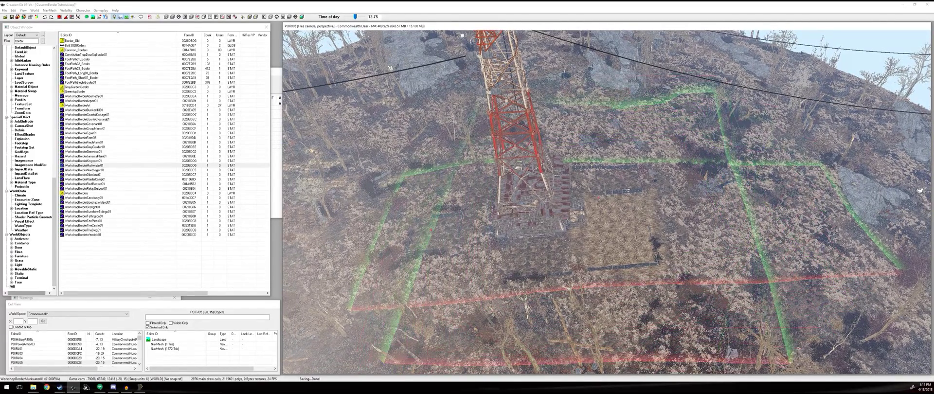
# Compare the two overlapping borders from the far side of the garden and delete the placed Murkwater border
pyautogui.moveTo(609, 201); pyautogui.dragTo(644, 211, button='middle')
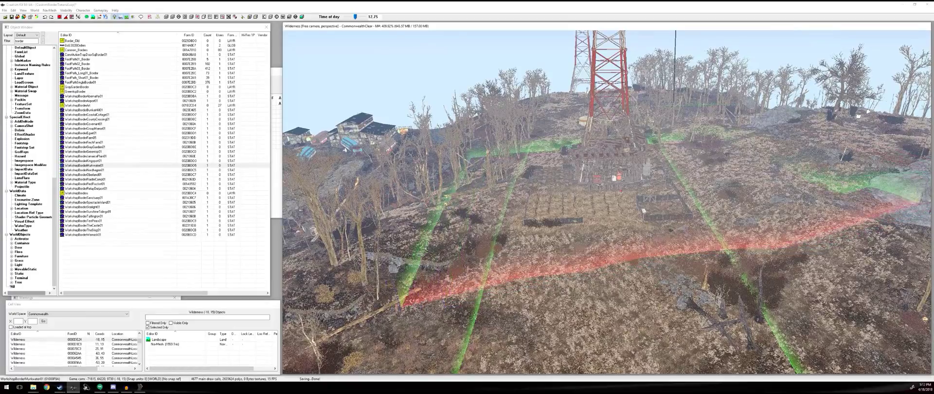
pyautogui.moveTo(644, 211); pyautogui.dragTo(664, 207, button='middle')
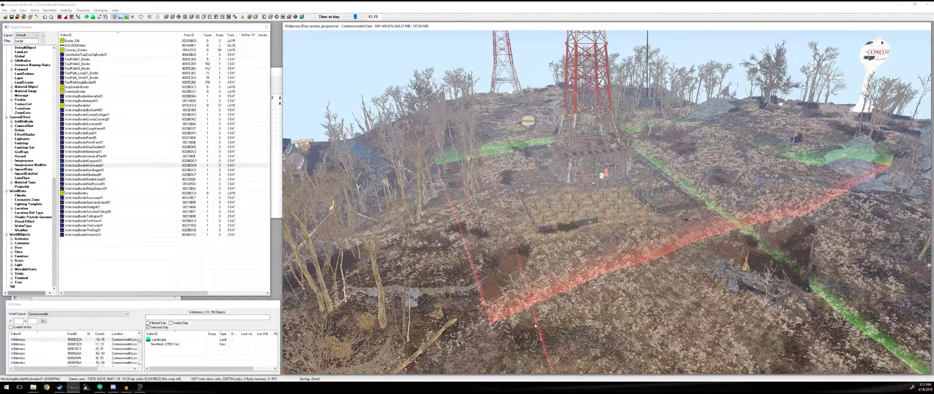
pyautogui.scroll(-1, 608, 203)
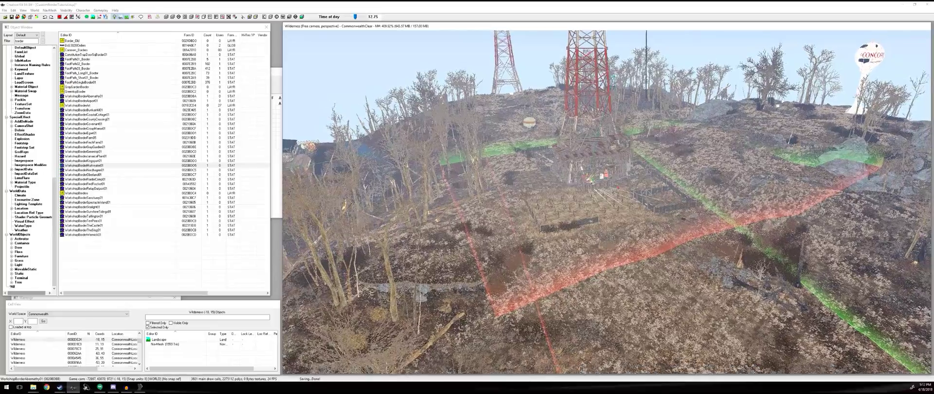
pyautogui.scroll(-3, 608, 203)
pyautogui.moveTo(607, 202); pyautogui.dragTo(706, 180, button='middle')
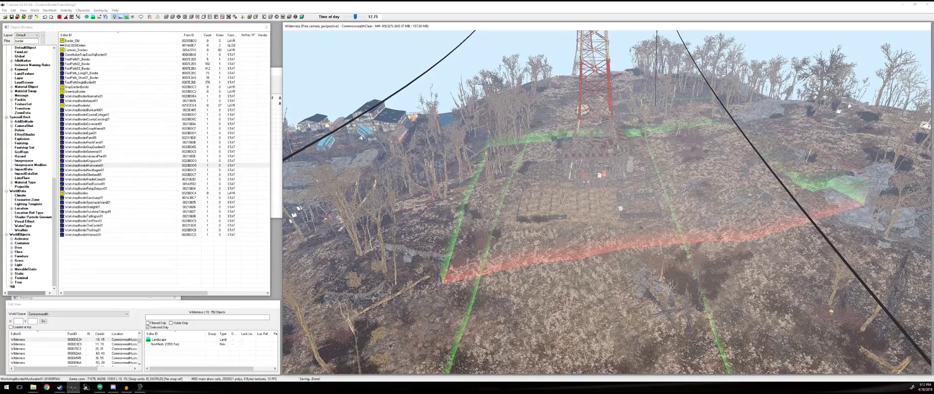
pyautogui.press('Delete')
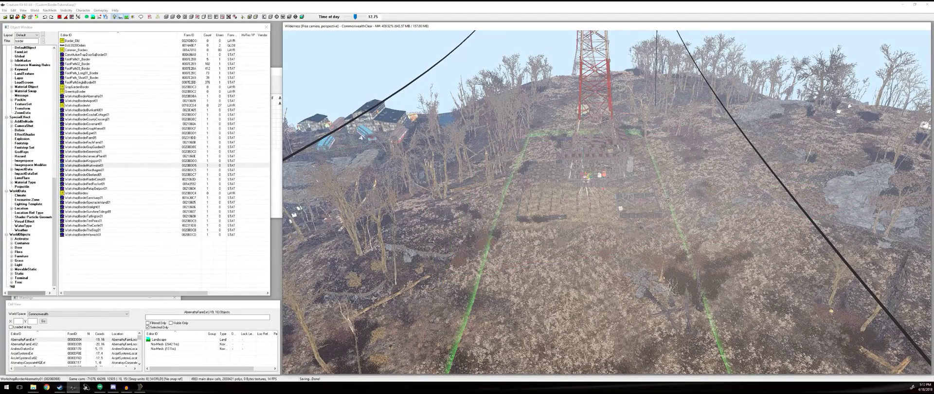
# Select the WorkshopBorderAbernathy01 border, inspect it from another side, and clear the selection
pyautogui.click(670, 203)
pyautogui.moveTo(669, 203); pyautogui.dragTo(642, 173, button='middle')
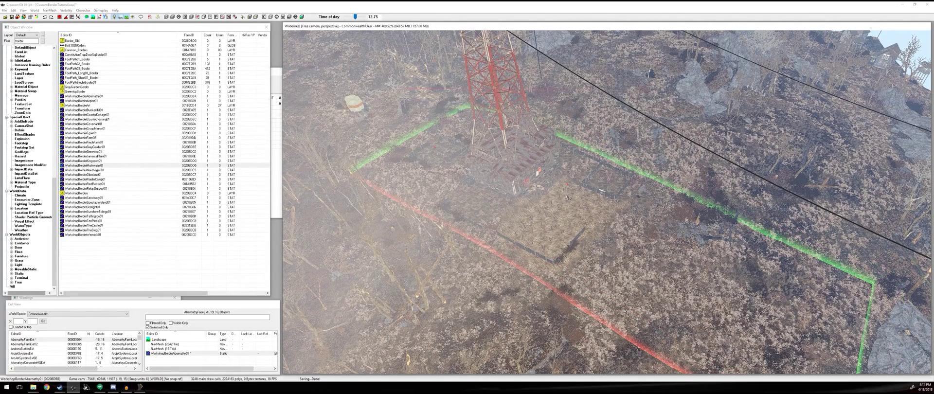
pyautogui.press('d')
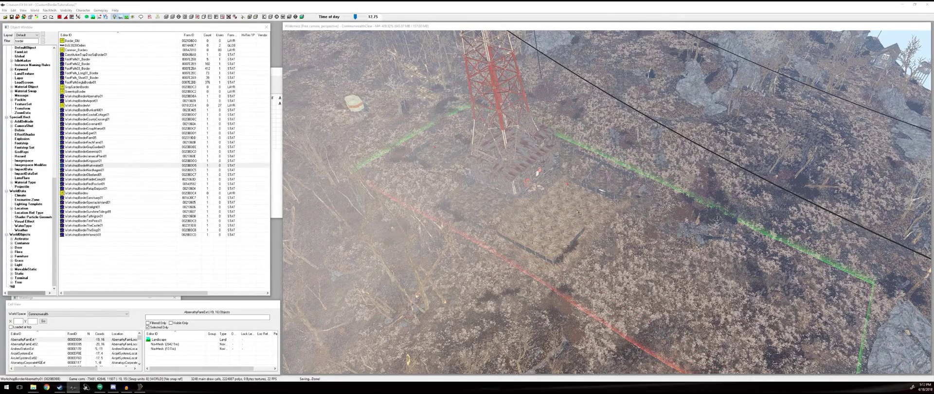
# Replace the selected WorkshopBorderAbernathy01 border with WorkshopBorderMurkwater01 using Search & Replace, limited to the selection
pyautogui.hotkey('ctrl', 'f')
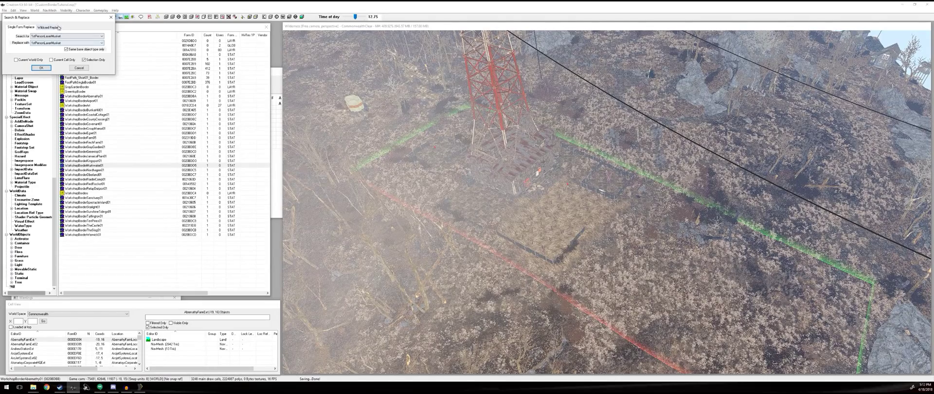
pyautogui.click(111, 17)
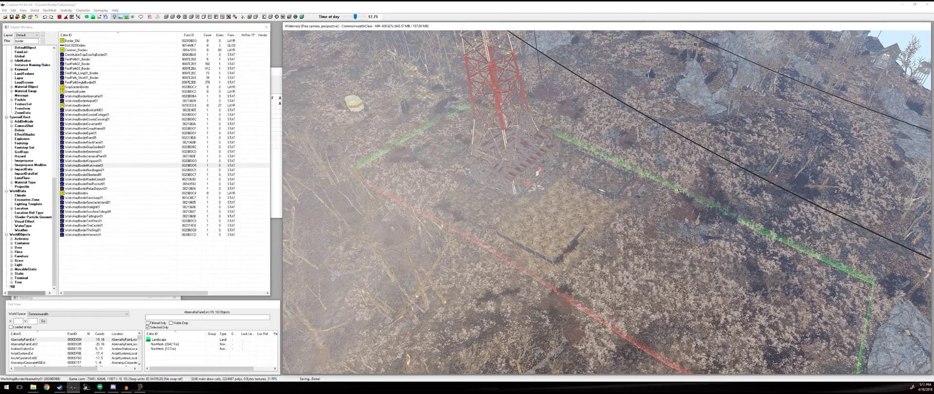
pyautogui.click(666, 183)
pyautogui.hotkey('ctrl', 'f')
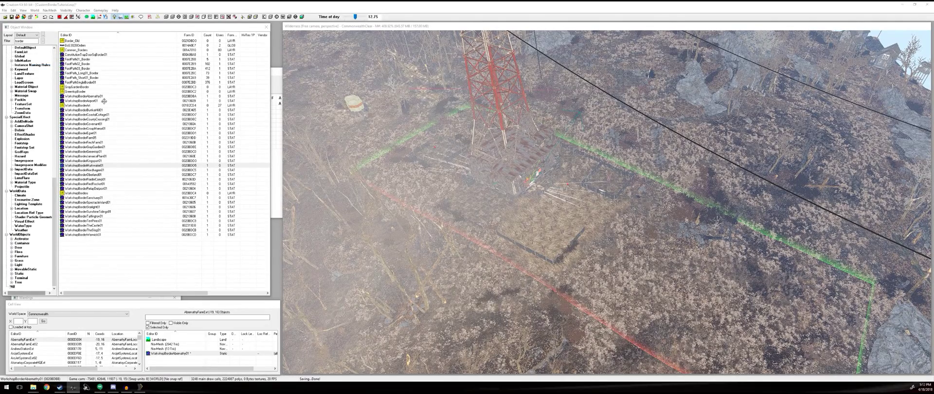
pyautogui.hotkey('ctrl', 'f')
pyautogui.moveTo(68, 21); pyautogui.dragTo(428, 123)
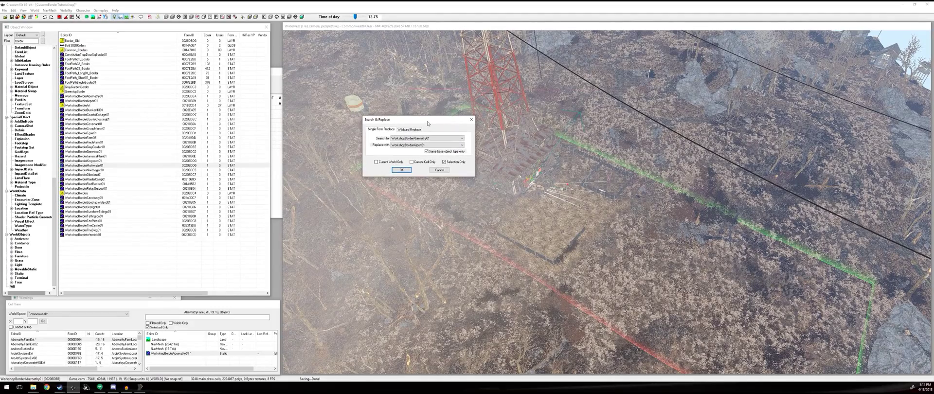
pyautogui.click(412, 145)
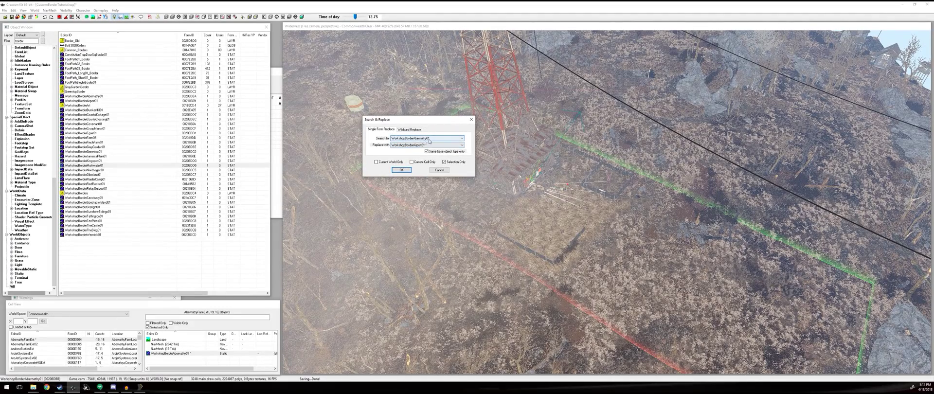
pyautogui.click(416, 146)
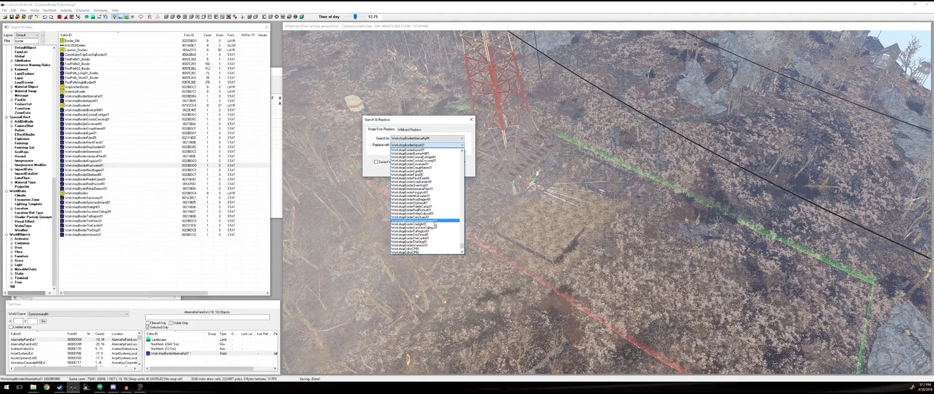
pyautogui.click(411, 196)
pyautogui.click(402, 170)
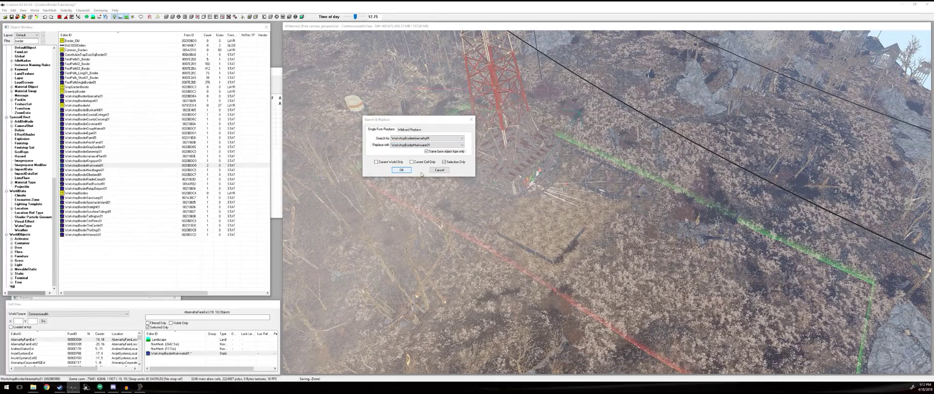
pyautogui.click(476, 210)
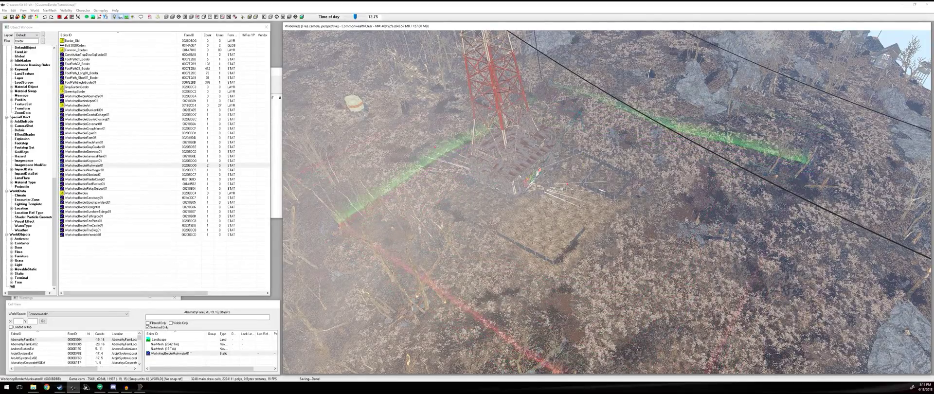
# Hide the grass on the landscape and view the Murkwater border across the hillside from low down
pyautogui.press('shift')
pyautogui.press('shift')
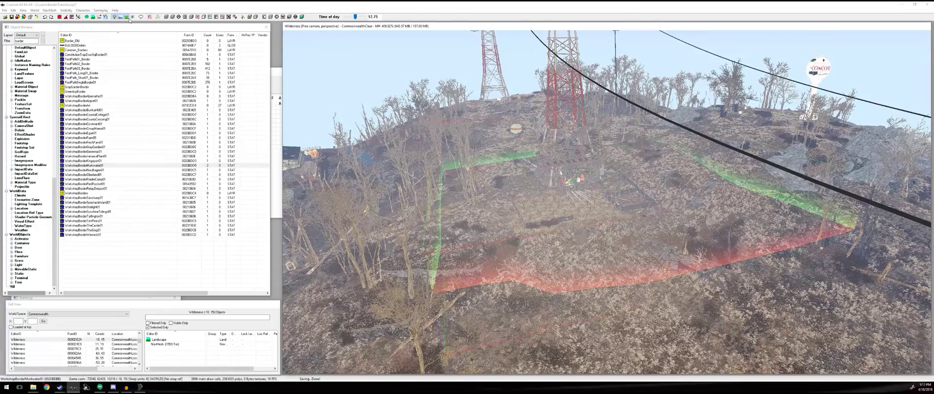
pyautogui.click(127, 17)
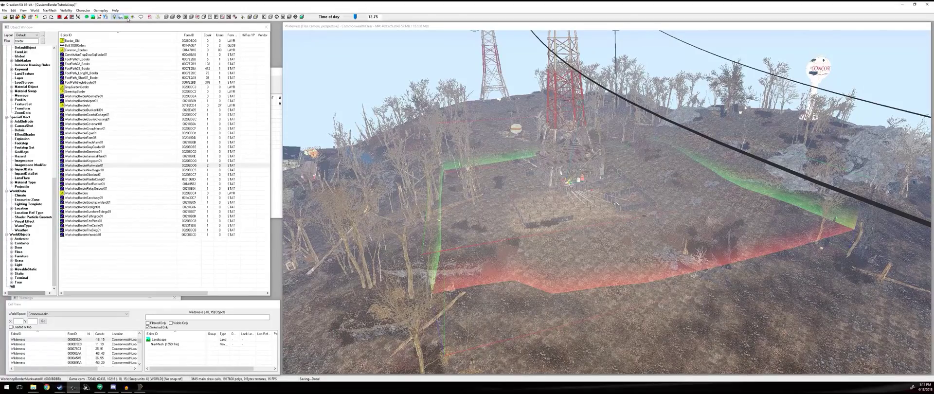
pyautogui.click(509, 28)
pyautogui.keyDown('shift'); pyautogui.moveTo(545, 161); pyautogui.dragTo(601, 250, button='middle'); pyautogui.keyUp('shift')
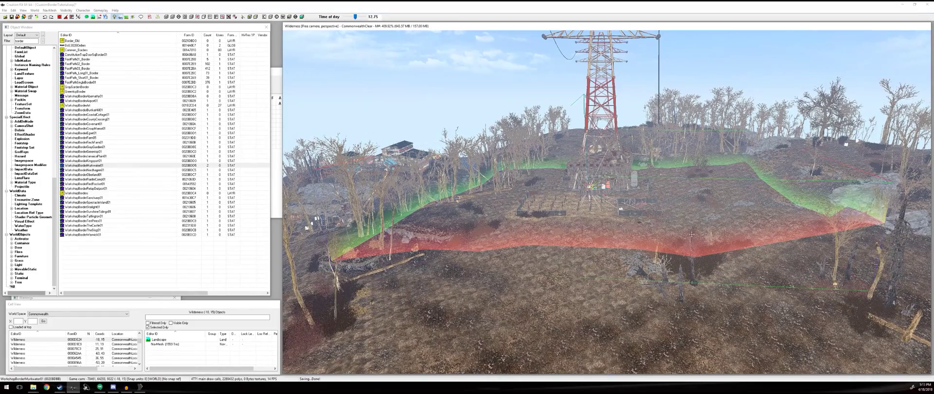
# Rotate the Murkwater border about the vertical axis, lower it toward the ground, and tilt it to follow the slope
pyautogui.click(631, 249)
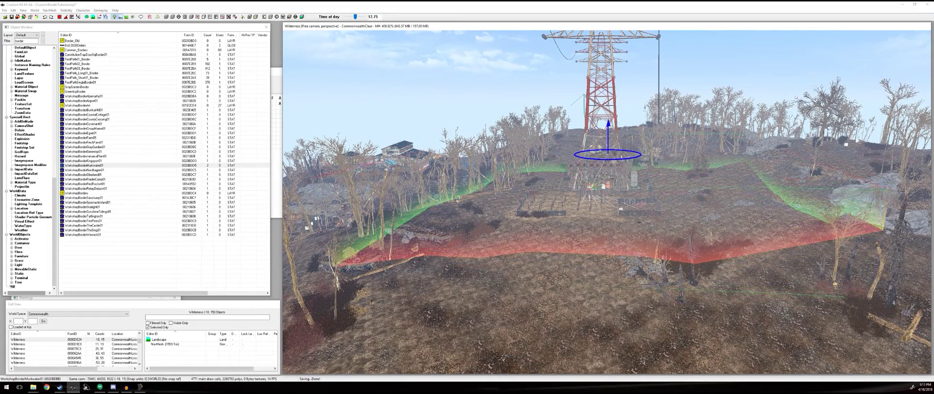
pyautogui.moveTo(631, 248); pyautogui.dragTo(654, 249, button='right')
pyautogui.moveTo(629, 251); pyautogui.dragTo(629, 262)
pyautogui.press('y')
pyautogui.moveTo(629, 261); pyautogui.dragTo(629, 262, button='right')
pyautogui.press('x')
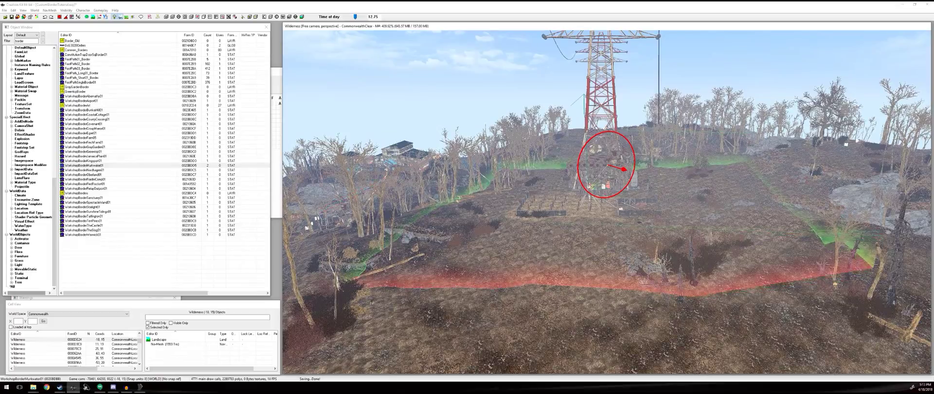
# Fine-tune the border's rotation and tilt against the terrain while checking its fit around the tower and garden
pyautogui.keyDown('shift'); pyautogui.moveTo(627, 256); pyautogui.dragTo(565, 226, button='middle'); pyautogui.keyUp('shift')
pyautogui.scroll(2, 578, 278)
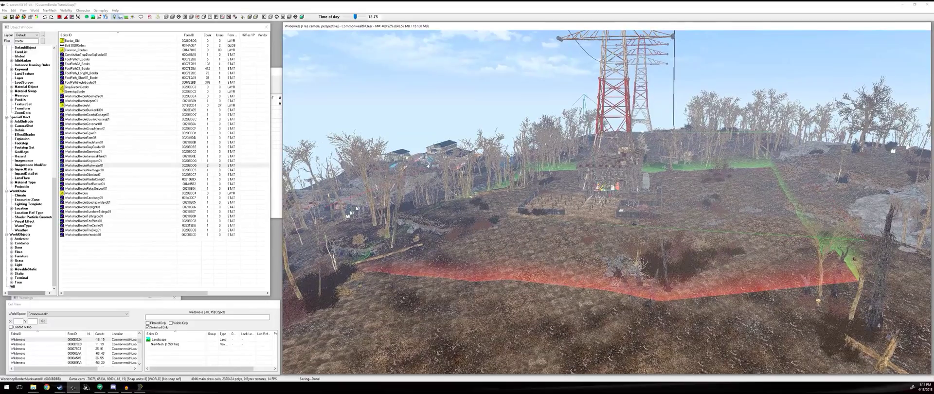
pyautogui.keyDown('shift'); pyautogui.moveTo(737, 267); pyautogui.dragTo(766, 264, button='middle'); pyautogui.keyUp('shift')
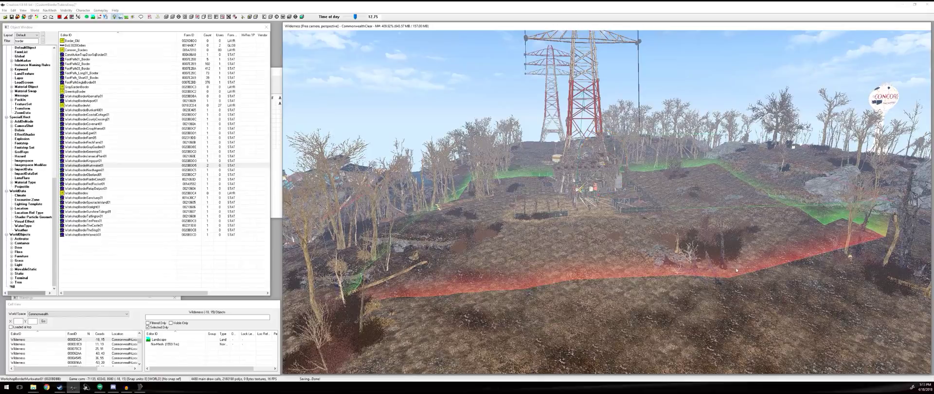
pyautogui.keyDown('shift'); pyautogui.moveTo(737, 271); pyautogui.dragTo(607, 284, button='middle'); pyautogui.keyUp('shift')
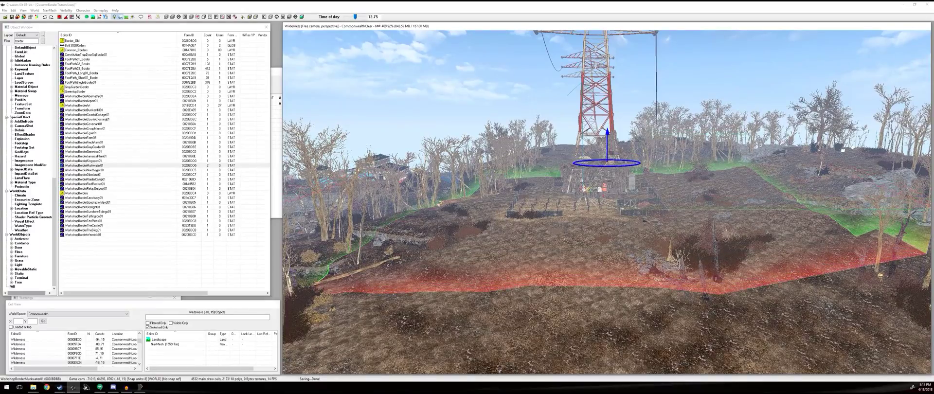
pyautogui.keyDown('shift'); pyautogui.moveTo(602, 280); pyautogui.dragTo(515, 251, button='middle'); pyautogui.keyUp('shift')
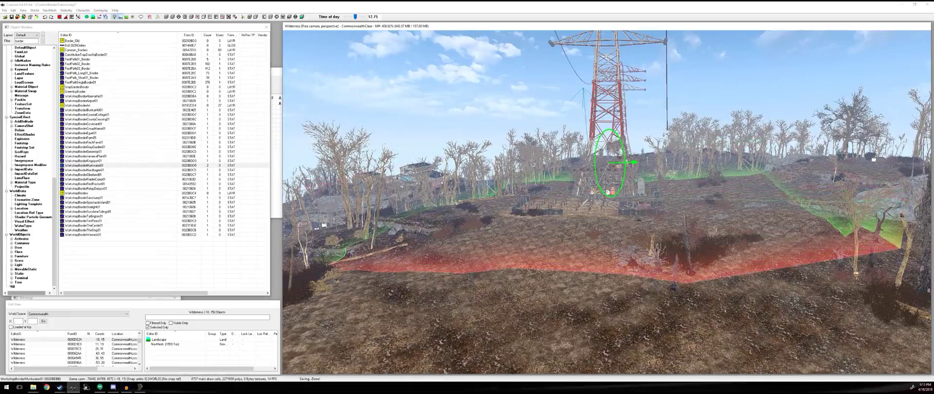
pyautogui.keyDown('shift'); pyautogui.moveTo(534, 241); pyautogui.dragTo(590, 190, button='middle'); pyautogui.keyUp('shift')
pyautogui.scroll(-10, 607, 202)
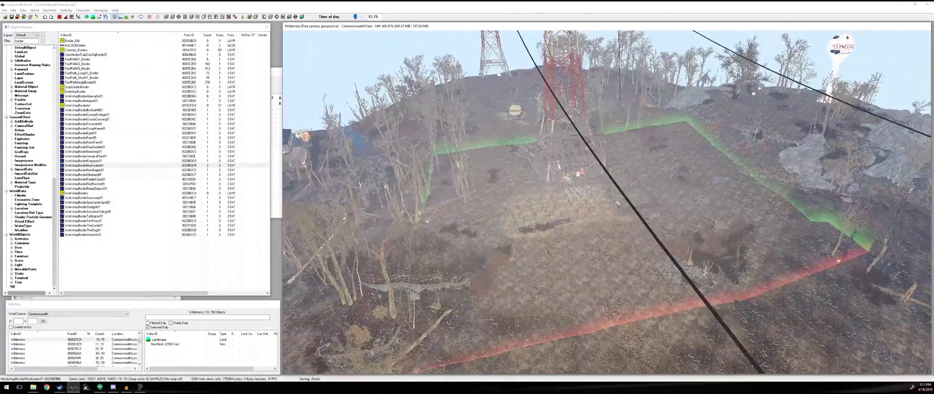
# Examine from several sides how closely the Murkwater border follows the ground around the tower
pyautogui.keyDown('shift'); pyautogui.moveTo(538, 247); pyautogui.dragTo(557, 245, button='middle'); pyautogui.keyUp('shift')
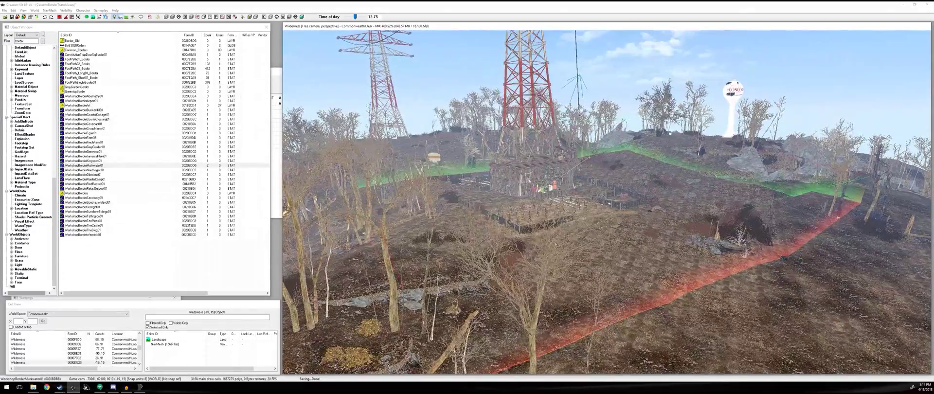
pyautogui.keyDown('shift'); pyautogui.moveTo(674, 229); pyautogui.dragTo(708, 250, button='middle'); pyautogui.keyUp('shift')
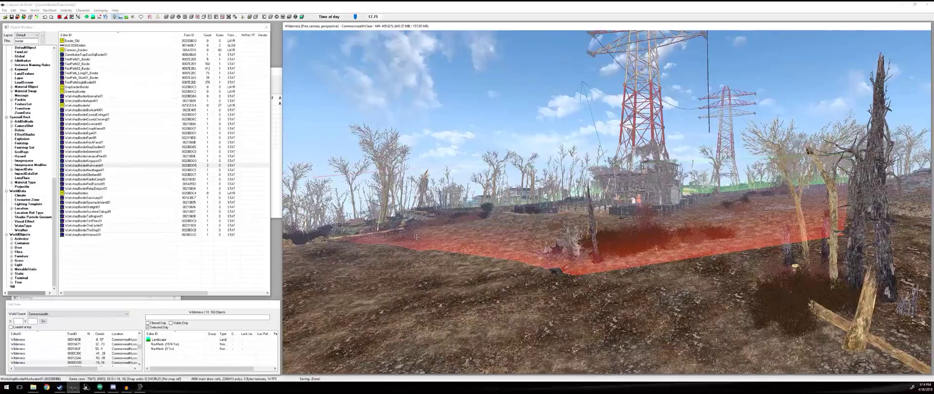
pyautogui.scroll(-5, 417, 237)
pyautogui.moveTo(390, 227); pyautogui.dragTo(565, 207, button='middle')
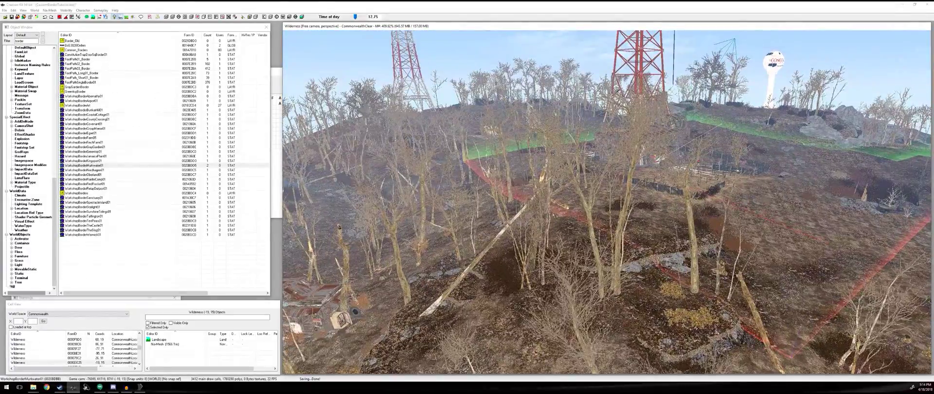
pyautogui.scroll(4, 554, 254)
pyautogui.keyDown('shift'); pyautogui.moveTo(554, 254); pyautogui.dragTo(611, 192, button='middle'); pyautogui.keyUp('shift')
pyautogui.keyDown('shift'); pyautogui.moveTo(495, 212); pyautogui.dragTo(339, 157, button='middle'); pyautogui.keyUp('shift')
pyautogui.scroll(5, 608, 199)
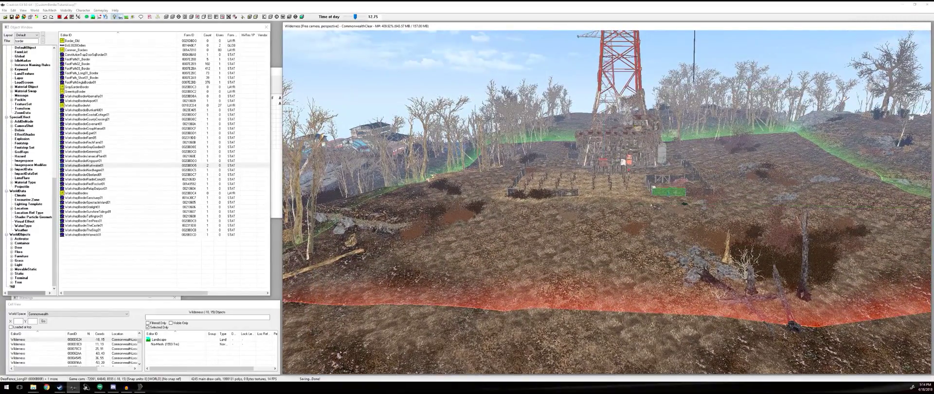
# Save the CustomBorderTutorial.esp plugin and select the Murkwater border on the slope below the garden
pyautogui.scroll(-4, 652, 206)
pyautogui.keyDown('shift'); pyautogui.moveTo(652, 206); pyautogui.dragTo(655, 213, button='middle'); pyautogui.keyUp('shift')
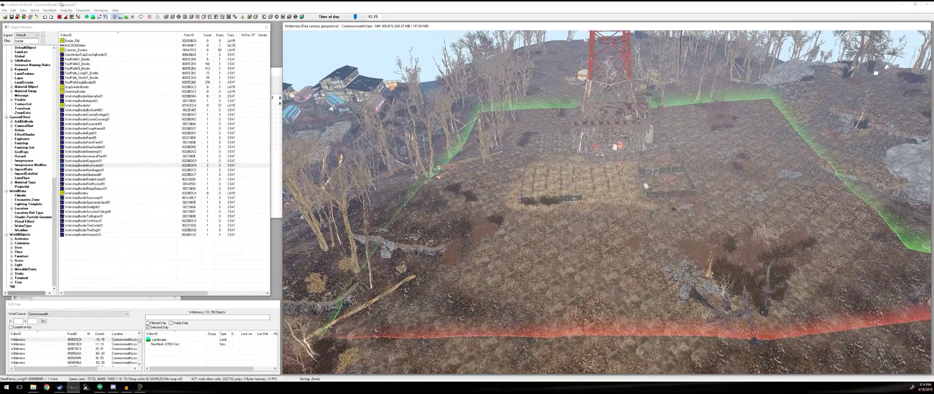
pyautogui.click(11, 16)
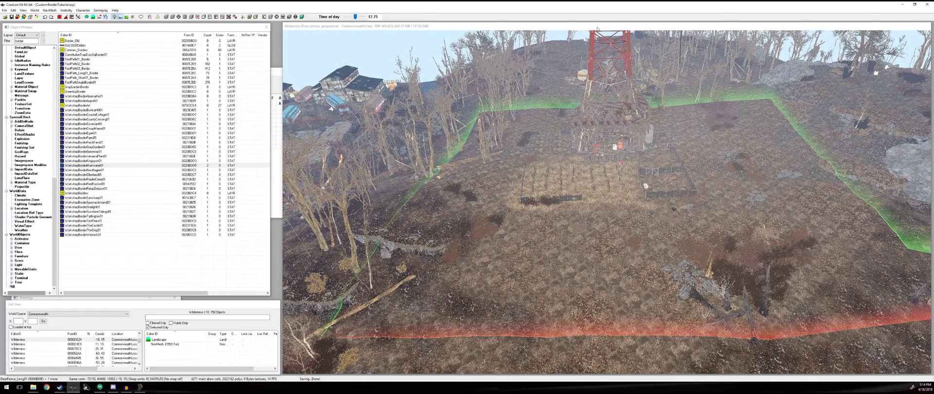
pyautogui.keyDown('shift'); pyautogui.moveTo(621, 302); pyautogui.dragTo(629, 255, button='middle'); pyautogui.keyUp('shift')
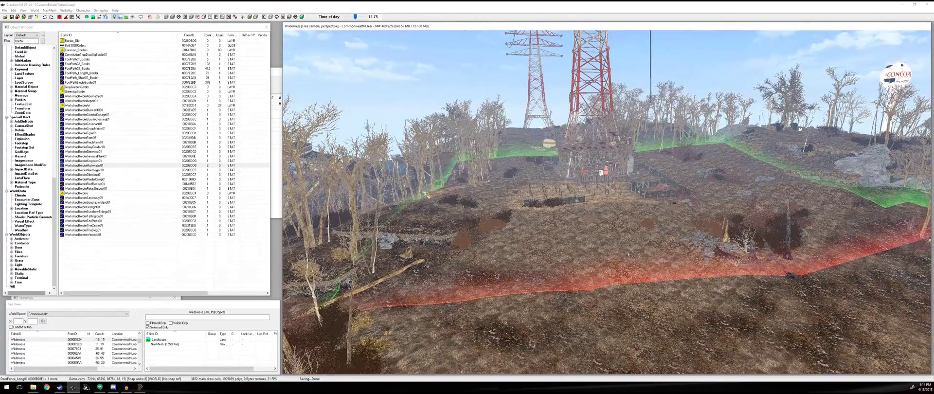
pyautogui.click(660, 277)
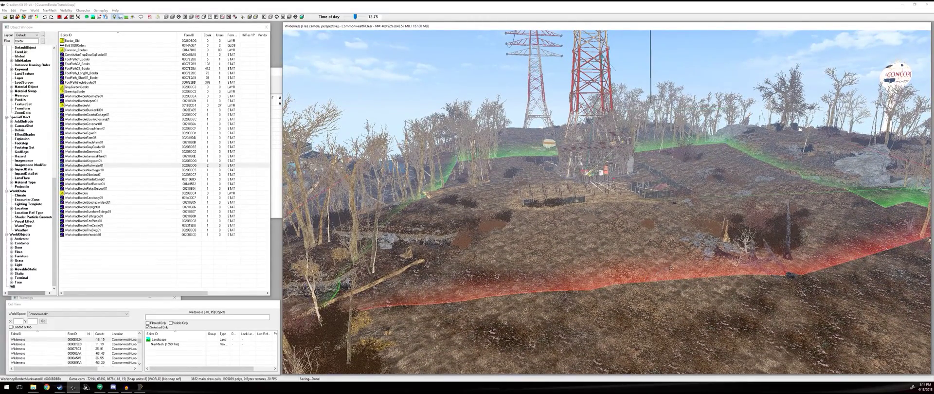
pyautogui.scroll(-2, 626, 221)
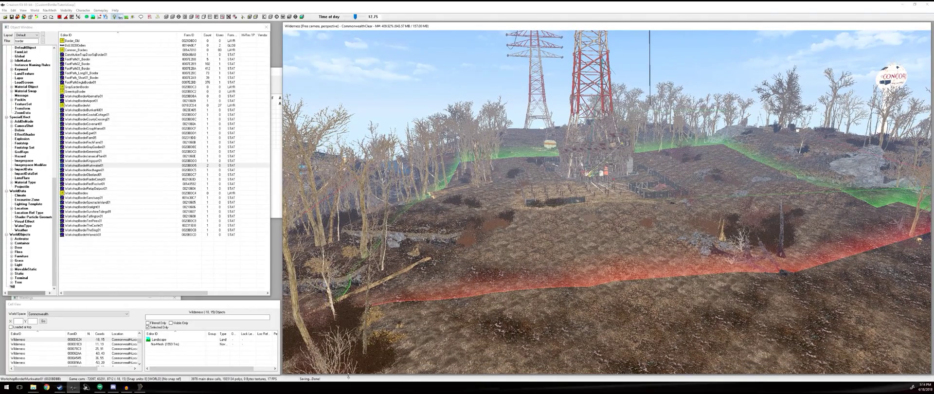
# Switch to Outfit Studio and start a new project without a reference body
pyautogui.click(141, 387)
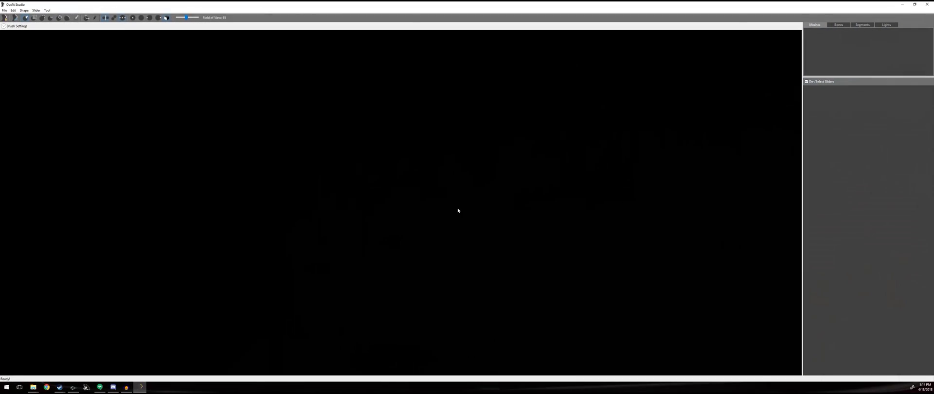
pyautogui.click(4, 11)
pyautogui.click(17, 21)
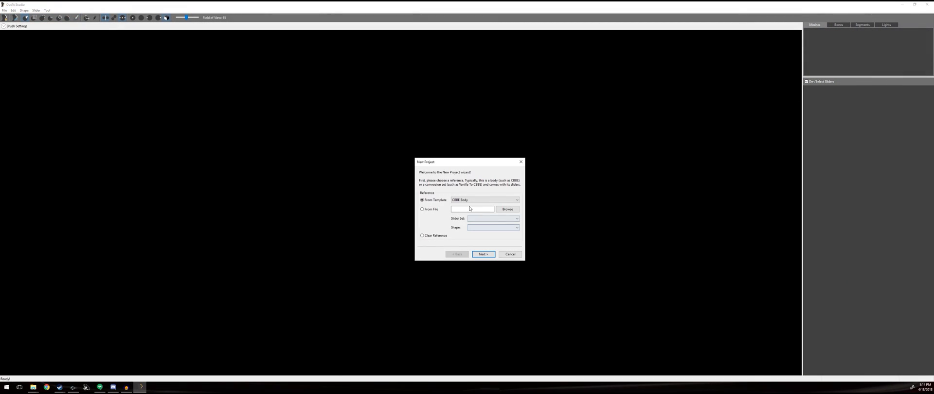
pyautogui.click(484, 254)
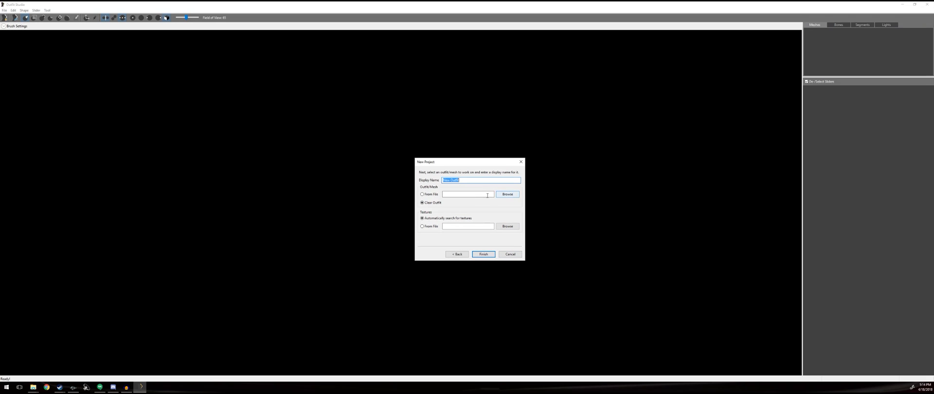
# Load WorkshopBorderMurkwater01.nif from the Tutorial folder as the outfit mesh, finish the project, and view the border mesh
pyautogui.click(508, 194)
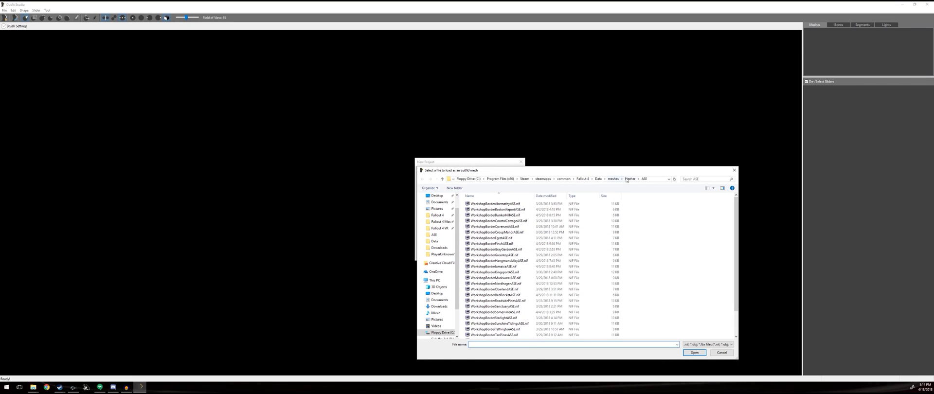
pyautogui.click(628, 179)
pyautogui.doubleClick(493, 239)
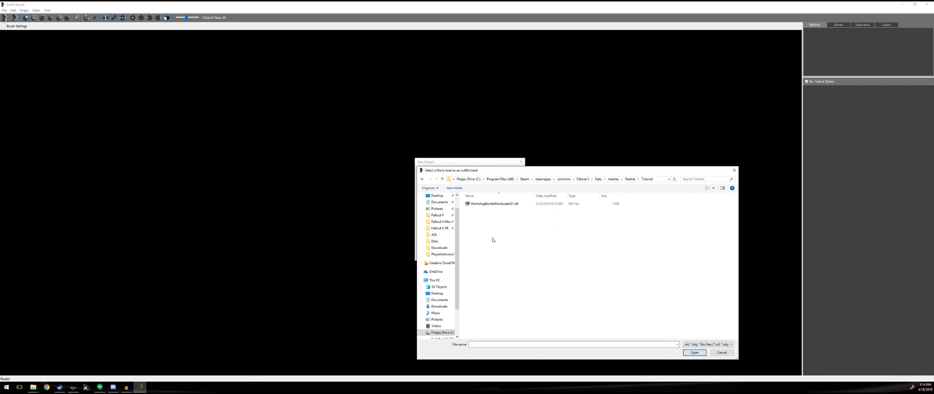
pyautogui.doubleClick(496, 205)
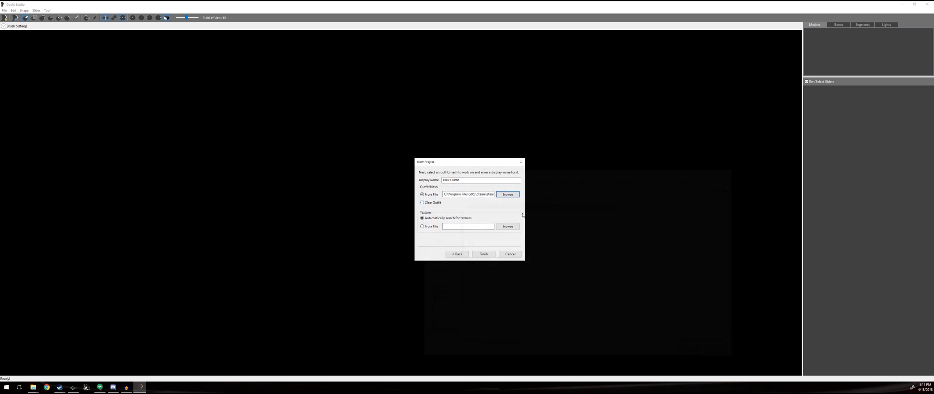
pyautogui.click(483, 255)
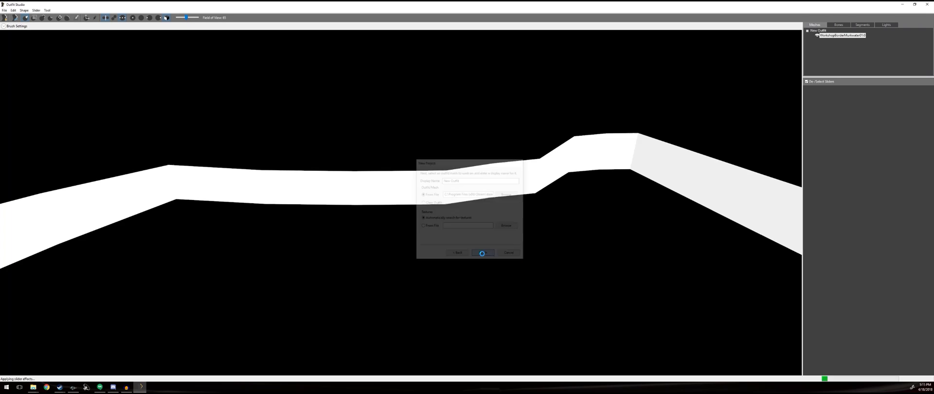
pyautogui.moveTo(457, 248); pyautogui.dragTo(510, 251, button='right')
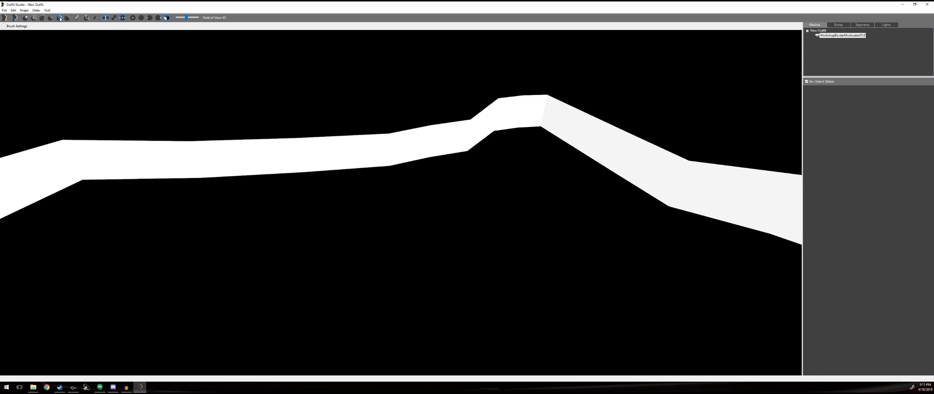
# Turn on vertex editing for the border mesh and adjust the brush size in the brush settings
pyautogui.click(96, 19)
pyautogui.press('space')
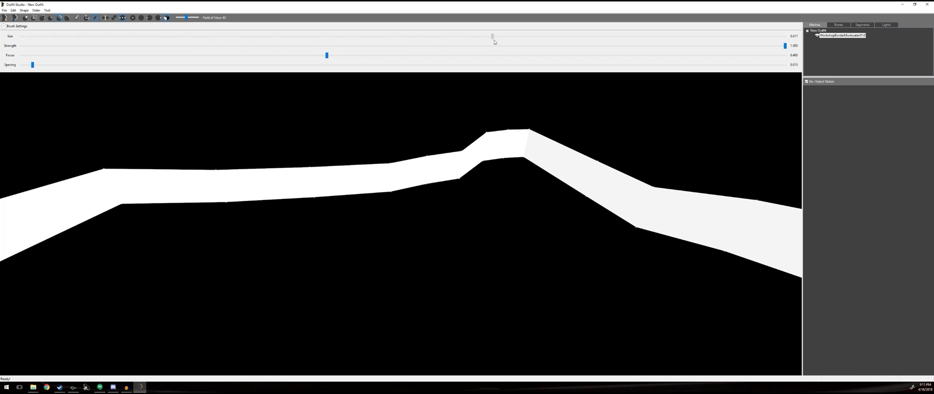
pyautogui.press('space')
pyautogui.scroll(-1, 493, 254)
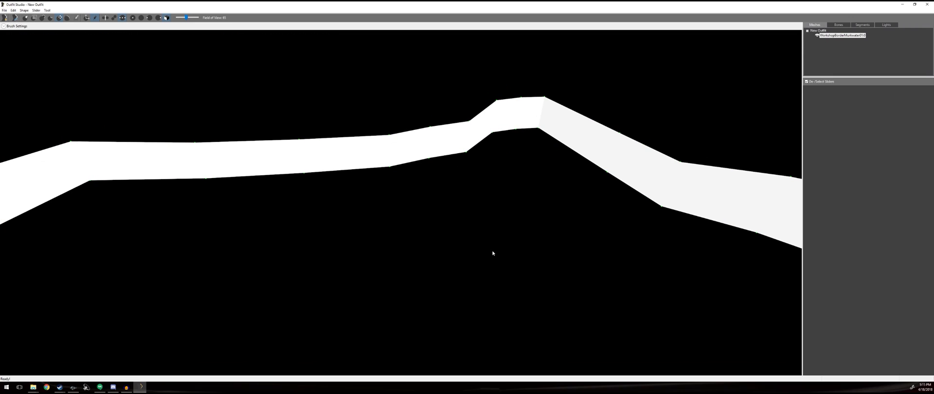
# Examine the Murkwater border mesh from several sides to identify its corners and height changes
pyautogui.moveTo(429, 216); pyautogui.dragTo(583, 216, button='right')
pyautogui.moveTo(445, 230)
pyautogui.mouseDown(button='right')
pyautogui.moveTo(464, 223)
pyautogui.moveTo(442, 209)
pyautogui.moveTo(499, 250)
pyautogui.moveTo(455, 255)
pyautogui.moveTo(422, 290)
pyautogui.moveTo(412, 278)
pyautogui.moveTo(378, 305)
pyautogui.moveTo(390, 171)
pyautogui.moveTo(376, 192)
pyautogui.moveTo(434, 214)
pyautogui.moveTo(319, 204)
pyautogui.moveTo(350, 202)
pyautogui.moveTo(284, 220)
pyautogui.mouseUp(button='right')
pyautogui.scroll(-7, 389, 171)
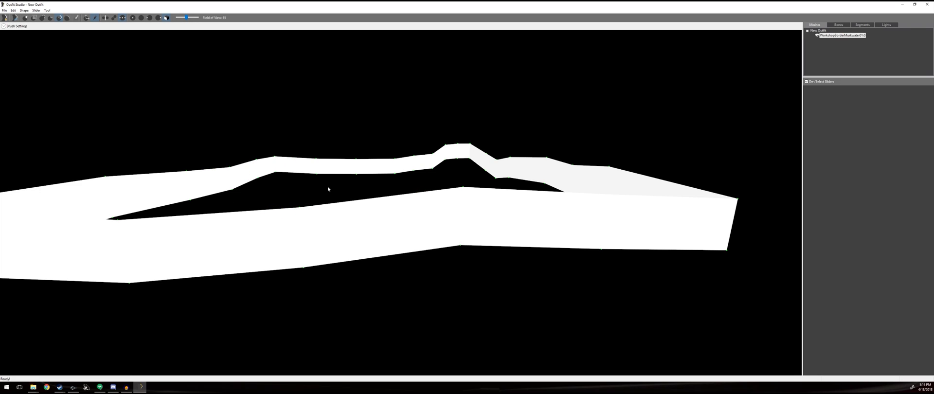
pyautogui.moveTo(329, 189); pyautogui.dragTo(470, 177, button='right')
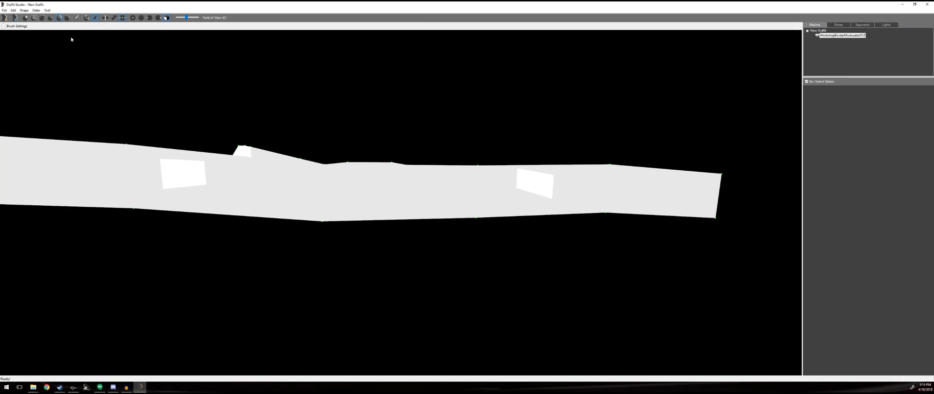
pyautogui.moveTo(291, 105); pyautogui.dragTo(289, 129, button='right')
pyautogui.moveTo(387, 183); pyautogui.dragTo(440, 170, button='right')
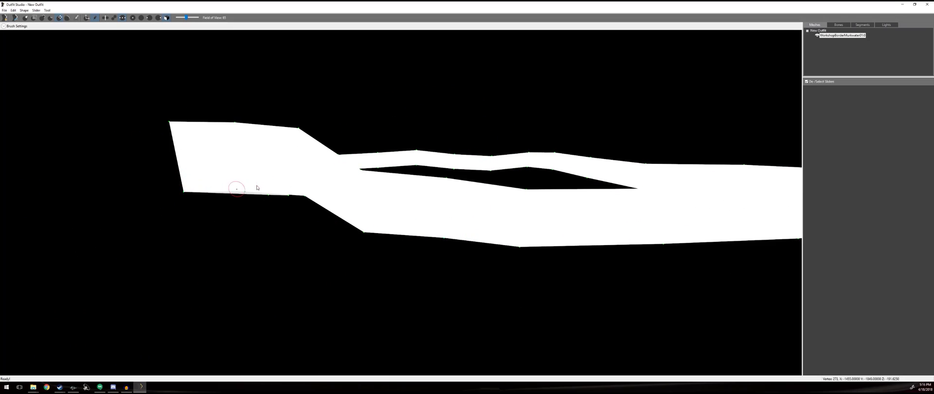
pyautogui.moveTo(514, 246); pyautogui.dragTo(509, 188, button='right')
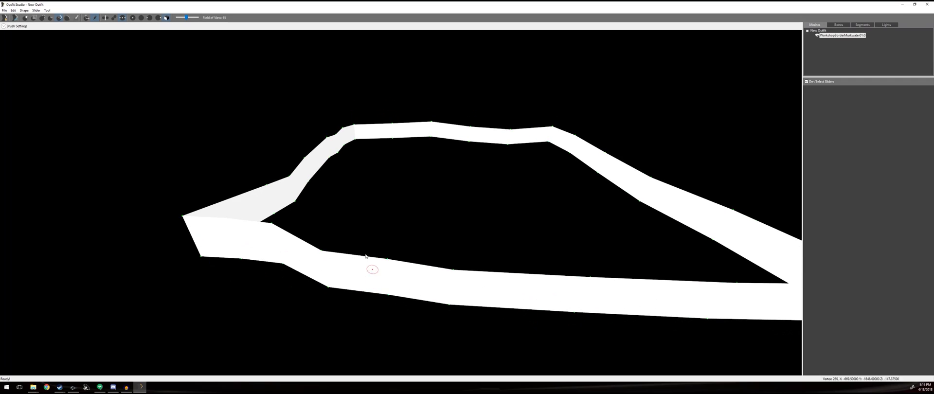
pyautogui.moveTo(148, 199); pyautogui.dragTo(70, 381, button='right')
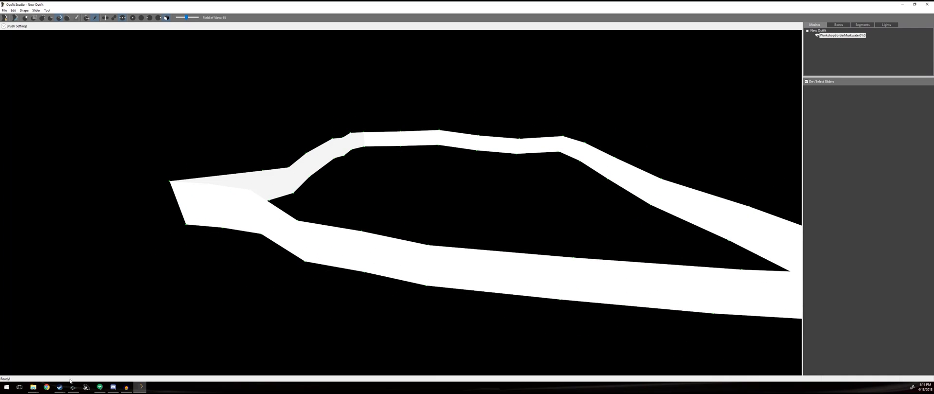
# Switch to the Creation Kit and examine how the border's long side meets the ground on the slope below the garden
pyautogui.click(73, 387)
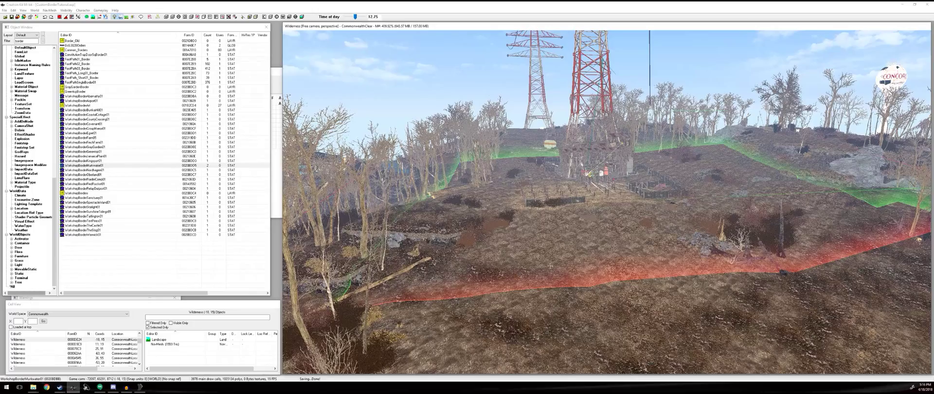
pyautogui.moveTo(788, 263); pyautogui.dragTo(850, 235, button='middle')
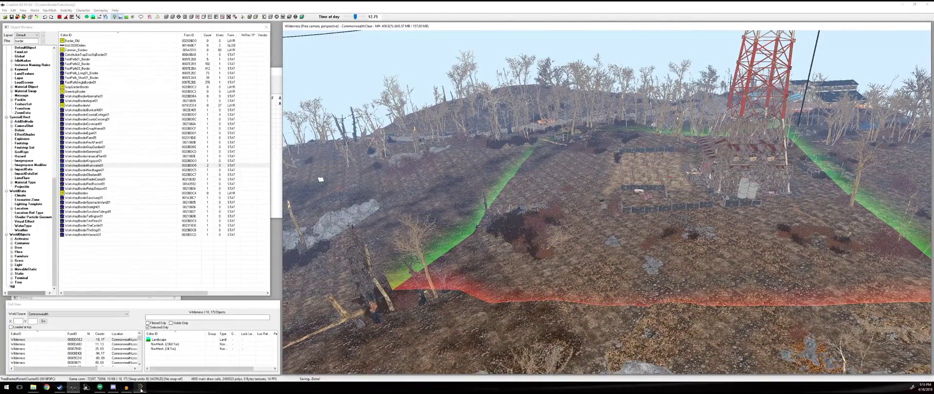
pyautogui.moveTo(784, 197); pyautogui.dragTo(654, 184, button='middle')
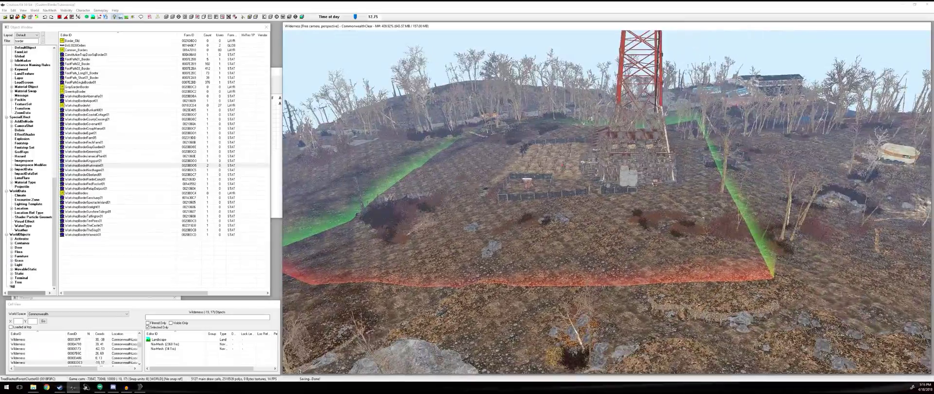
pyautogui.moveTo(636, 245)
pyautogui.keyDown('shift'); pyautogui.mouseDown(button='middle')
pyautogui.moveTo(654, 234)
pyautogui.moveTo(669, 202)
pyautogui.moveTo(632, 250)
pyautogui.mouseUp(button='middle'); pyautogui.keyUp('shift')
pyautogui.moveTo(553, 244); pyautogui.dragTo(633, 198, button='middle')
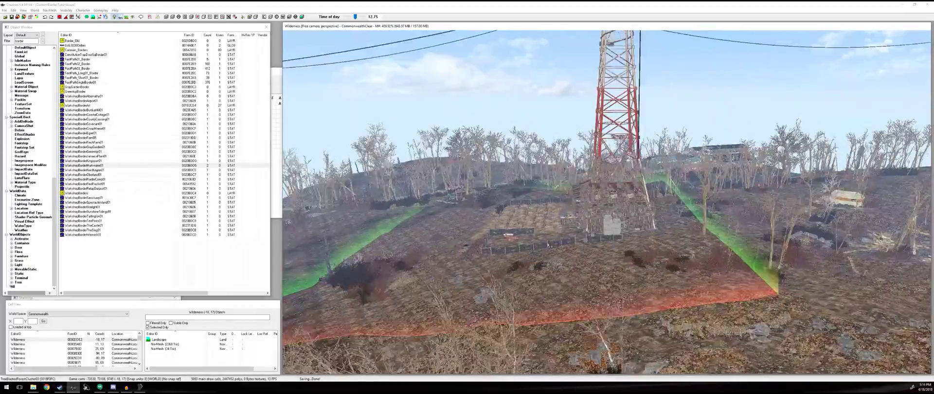
pyautogui.keyDown('shift'); pyautogui.moveTo(549, 245); pyautogui.dragTo(684, 167, button='middle'); pyautogui.keyUp('shift')
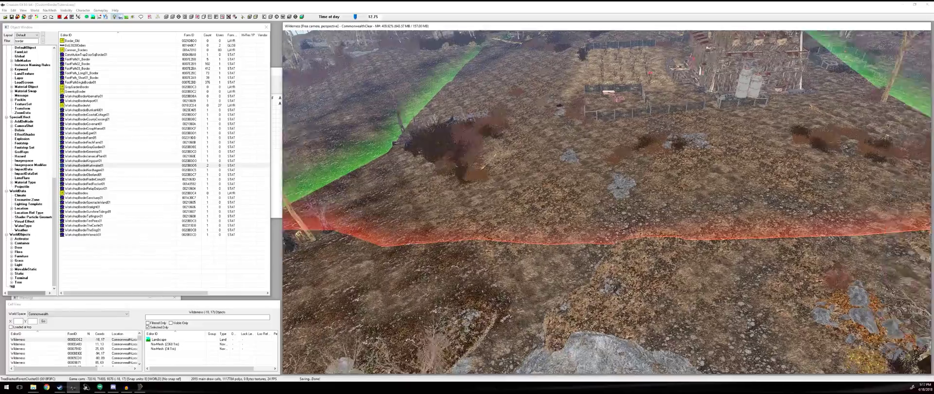
pyautogui.moveTo(681, 195); pyautogui.dragTo(588, 222, button='middle')
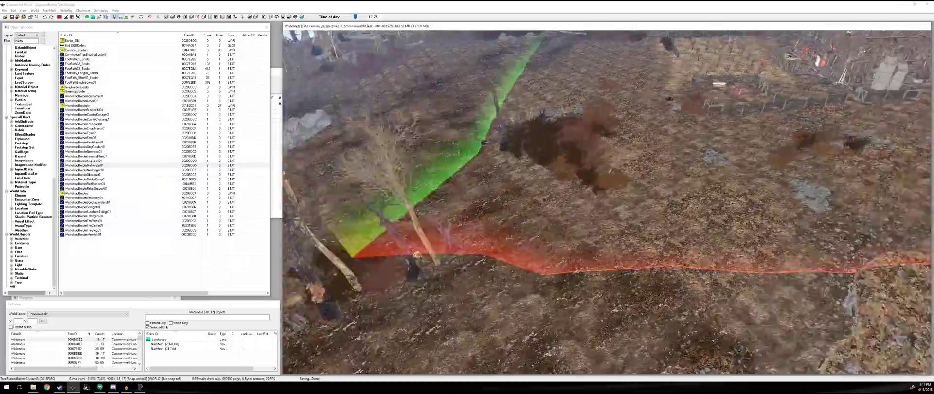
pyautogui.moveTo(778, 200); pyautogui.dragTo(438, 200, button='middle')
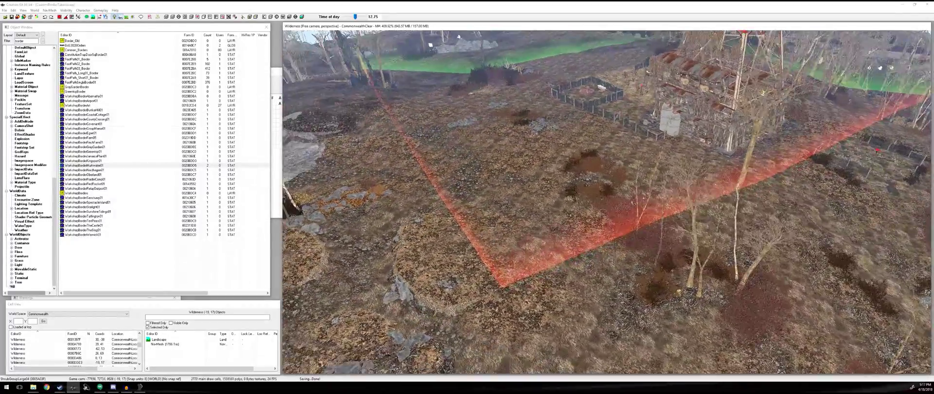
pyautogui.keyDown('shift'); pyautogui.moveTo(604, 214); pyautogui.dragTo(628, 151, button='middle'); pyautogui.keyUp('shift')
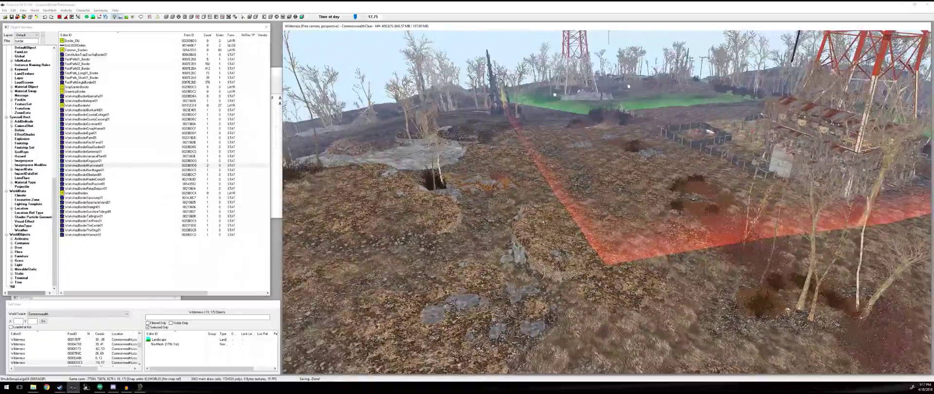
pyautogui.moveTo(608, 204); pyautogui.dragTo(601, 207, button='middle')
pyautogui.moveTo(472, 234); pyautogui.dragTo(565, 251, button='middle')
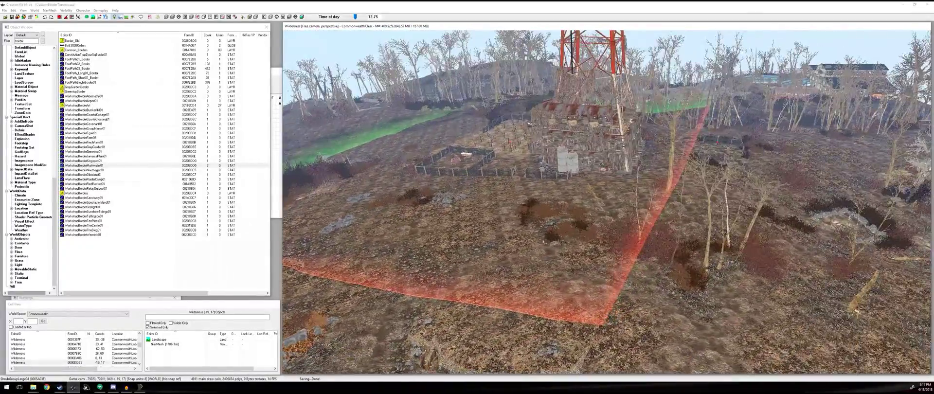
pyautogui.keyDown('shift'); pyautogui.moveTo(544, 241); pyautogui.dragTo(545, 216, button='middle'); pyautogui.keyUp('shift')
pyautogui.scroll(-3, 545, 216)
pyautogui.moveTo(759, 195); pyautogui.dragTo(647, 226, button='middle')
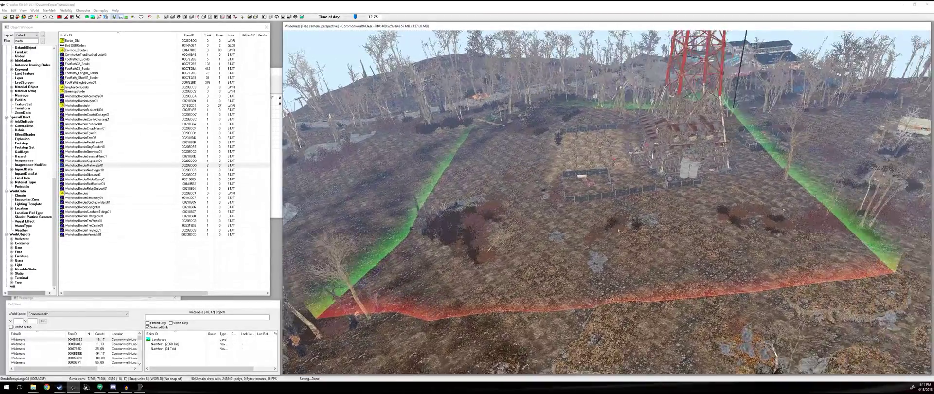
pyautogui.moveTo(645, 225); pyautogui.dragTo(646, 226, button='right')
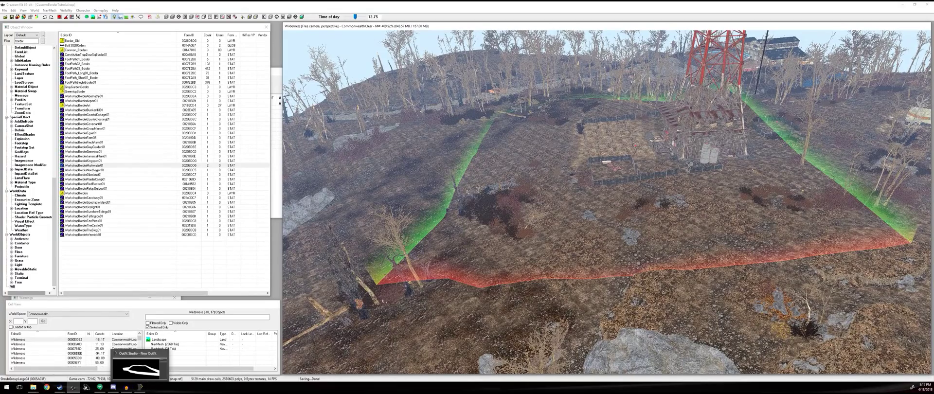
# Compare the mesh in Outfit Studio with the placed border in the Creation Kit to match the corners of the sloping side
pyautogui.click(140, 387)
pyautogui.moveTo(426, 184); pyautogui.dragTo(468, 232, button='right')
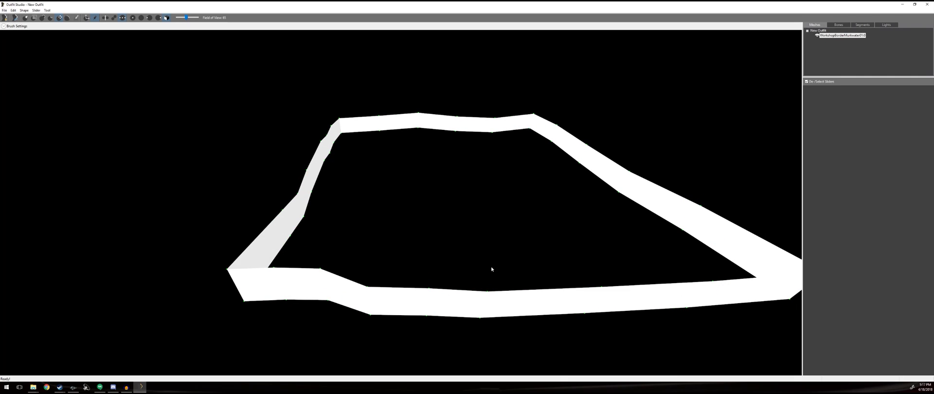
pyautogui.moveTo(492, 267)
pyautogui.mouseDown(button='right')
pyautogui.moveTo(496, 244)
pyautogui.moveTo(486, 235)
pyautogui.moveTo(507, 167)
pyautogui.mouseUp(button='right')
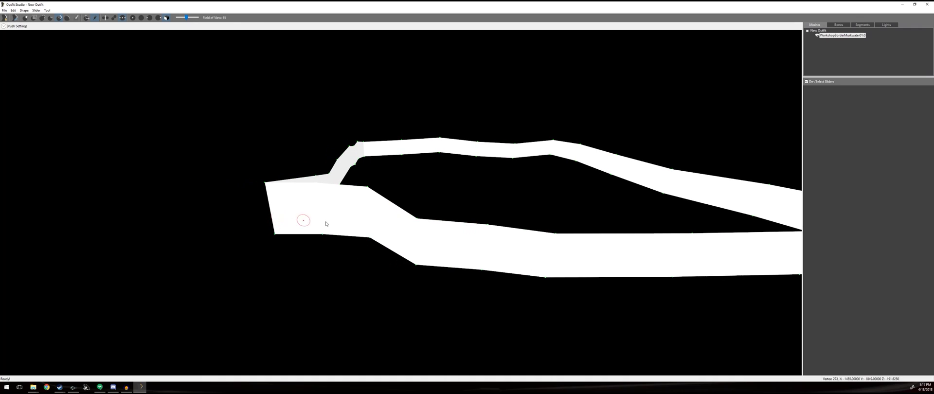
pyautogui.moveTo(589, 231); pyautogui.dragTo(309, 252, button='right')
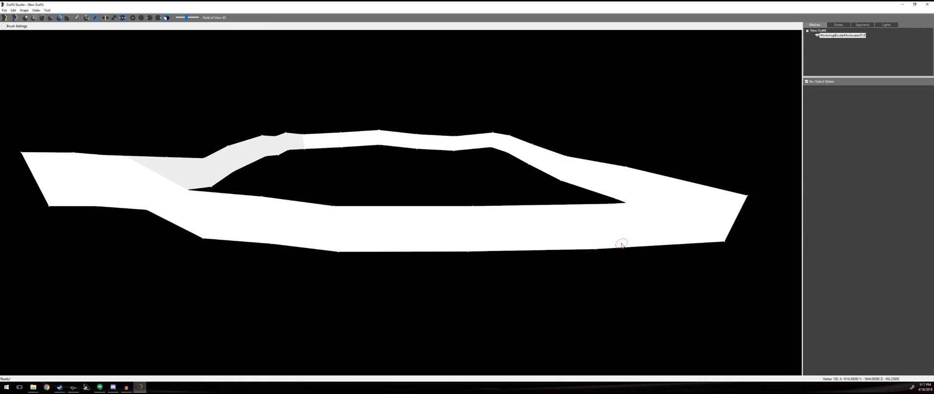
pyautogui.hotkey('alt', 'Tab')
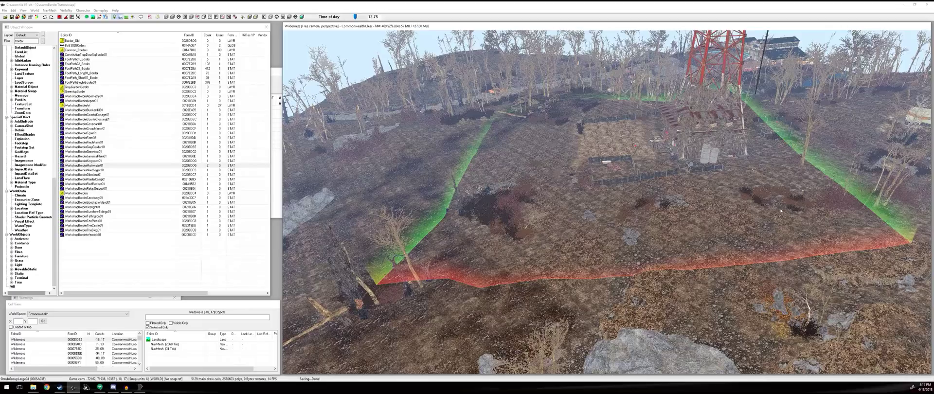
pyautogui.moveTo(781, 212); pyautogui.dragTo(589, 219, button='middle')
pyautogui.scroll(4, 589, 219)
pyautogui.scroll(2, 607, 202)
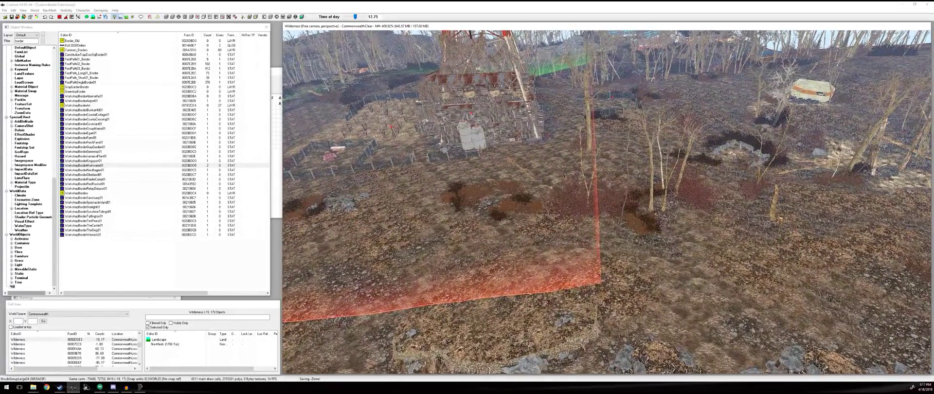
pyautogui.scroll(-4, 551, 187)
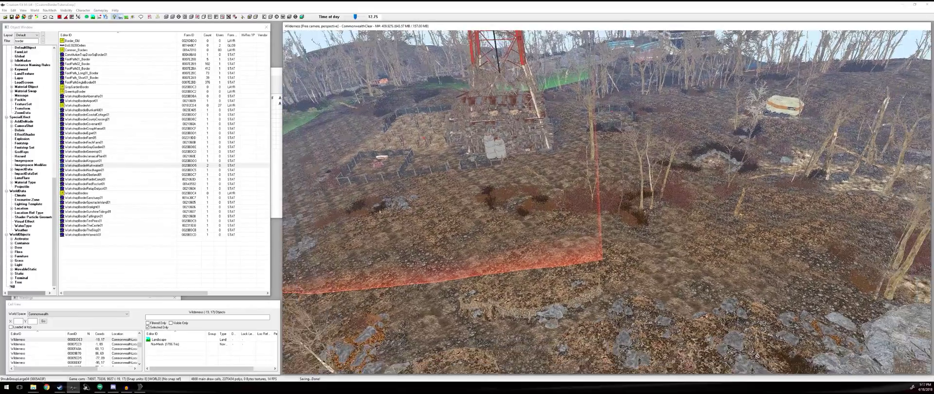
pyautogui.moveTo(550, 188); pyautogui.dragTo(598, 194, button='middle')
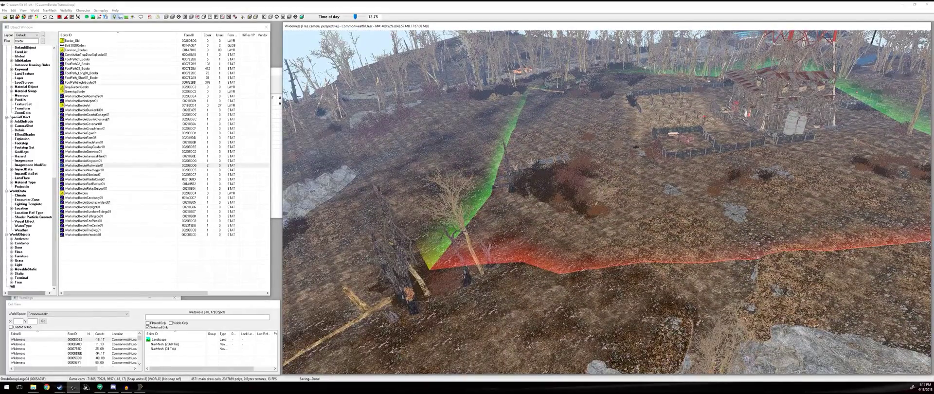
# Switch to Outfit Studio and raise the top-edge vertex where the near side of the border mesh steps down
pyautogui.click(148, 390)
pyautogui.moveTo(390, 182); pyautogui.dragTo(379, 276, button='right')
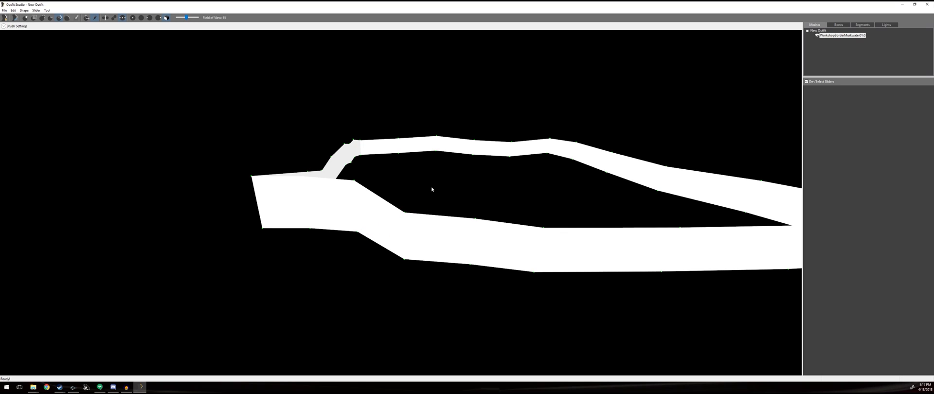
pyautogui.moveTo(432, 187); pyautogui.dragTo(433, 179, button='right')
pyautogui.moveTo(546, 206); pyautogui.dragTo(489, 262, button='middle')
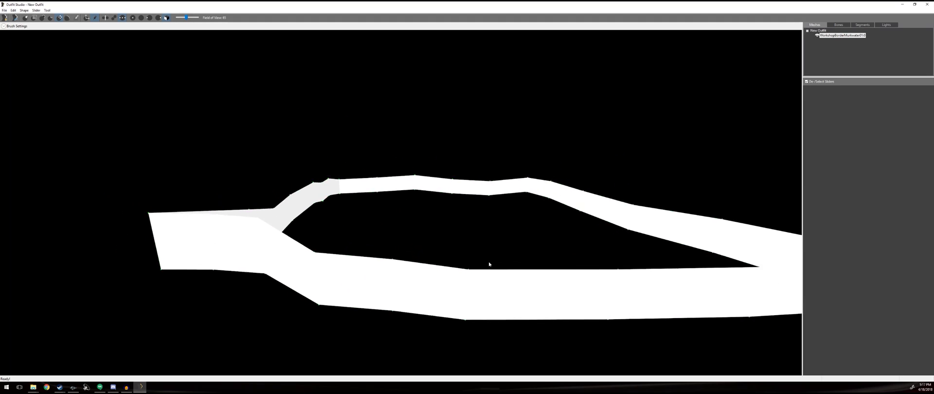
pyautogui.moveTo(489, 264); pyautogui.dragTo(565, 235, button='right')
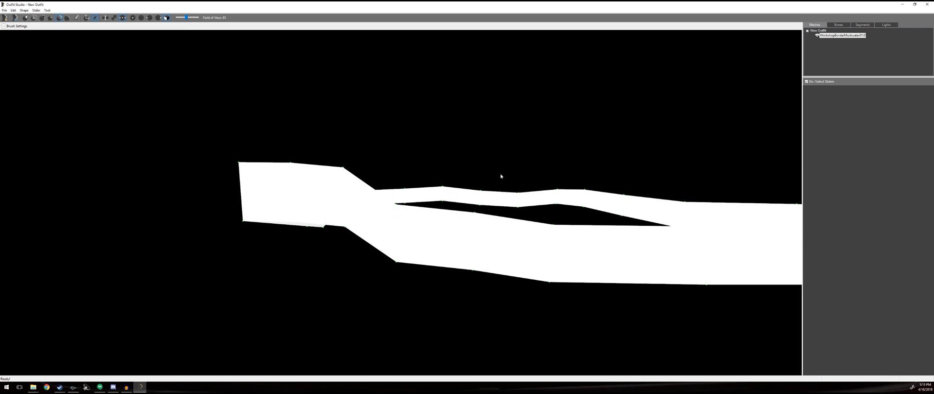
pyautogui.moveTo(395, 204)
pyautogui.mouseDown()
pyautogui.moveTo(395, 130)
pyautogui.moveTo(401, 202)
pyautogui.mouseUp()
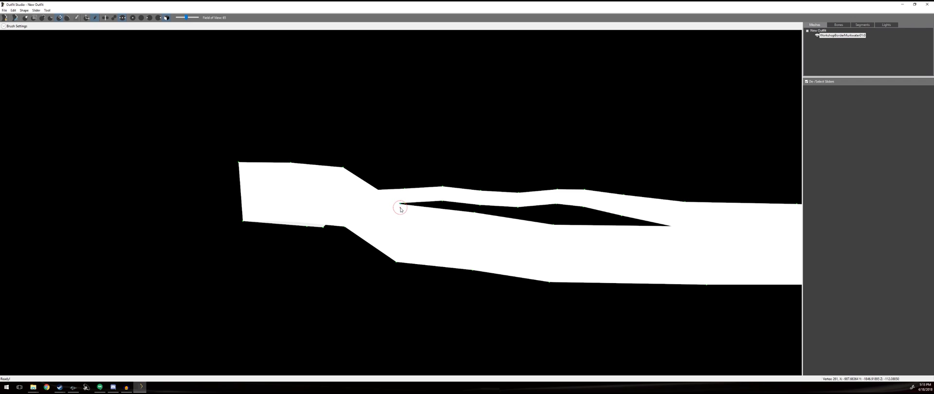
pyautogui.moveTo(401, 206)
pyautogui.mouseDown()
pyautogui.moveTo(397, 111)
pyautogui.moveTo(405, 214)
pyautogui.moveTo(406, 115)
pyautogui.moveTo(408, 205)
pyautogui.moveTo(409, 173)
pyautogui.moveTo(515, 300)
pyautogui.mouseUp()
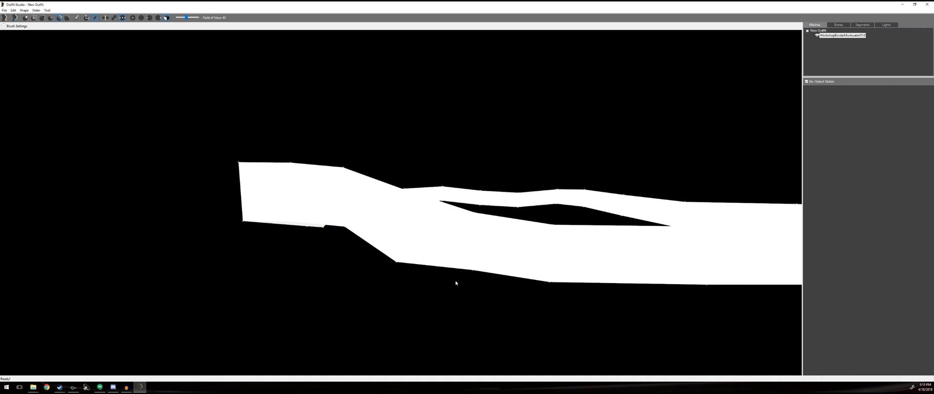
# Try to move the raised vertex again from a higher viewpoint, and undo that move
pyautogui.moveTo(456, 283); pyautogui.dragTo(453, 301, button='right')
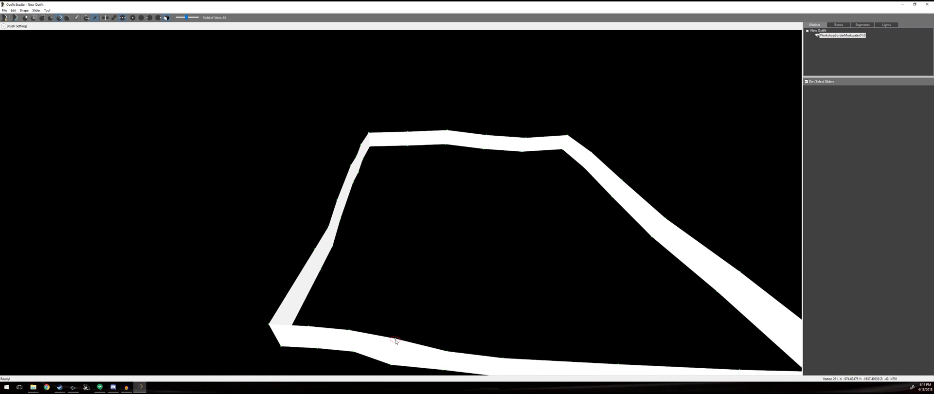
pyautogui.moveTo(396, 342)
pyautogui.mouseDown()
pyautogui.moveTo(417, 277)
pyautogui.moveTo(419, 207)
pyautogui.mouseUp()
pyautogui.moveTo(467, 334)
pyautogui.mouseDown(button='right')
pyautogui.moveTo(346, 329)
pyautogui.moveTo(534, 315)
pyautogui.moveTo(468, 325)
pyautogui.moveTo(445, 357)
pyautogui.moveTo(473, 308)
pyautogui.mouseUp(button='right')
pyautogui.hotkey('ctrl', 'z')
# Raise the next three top-edge vertices along the near side of the border mesh
pyautogui.moveTo(489, 217)
pyautogui.mouseDown(button='right')
pyautogui.moveTo(486, 246)
pyautogui.moveTo(488, 204)
pyautogui.moveTo(475, 230)
pyautogui.moveTo(463, 211)
pyautogui.moveTo(423, 230)
pyautogui.mouseUp(button='right')
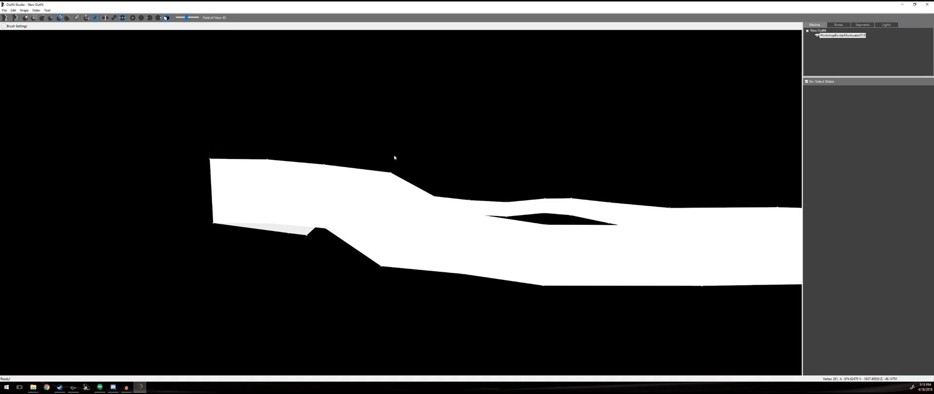
pyautogui.moveTo(506, 234); pyautogui.dragTo(360, 244, button='right')
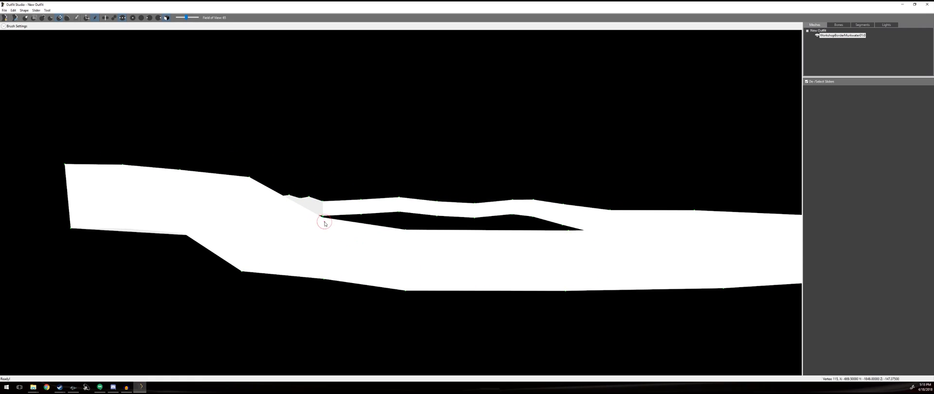
pyautogui.moveTo(324, 221); pyautogui.dragTo(325, 171)
pyautogui.moveTo(407, 233); pyautogui.dragTo(408, 189)
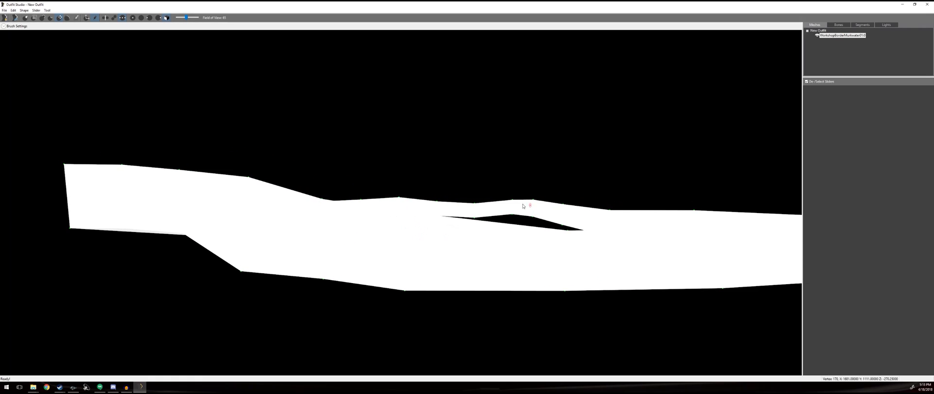
pyautogui.moveTo(523, 205); pyautogui.dragTo(339, 207, button='right')
pyautogui.moveTo(397, 237); pyautogui.dragTo(389, 150)
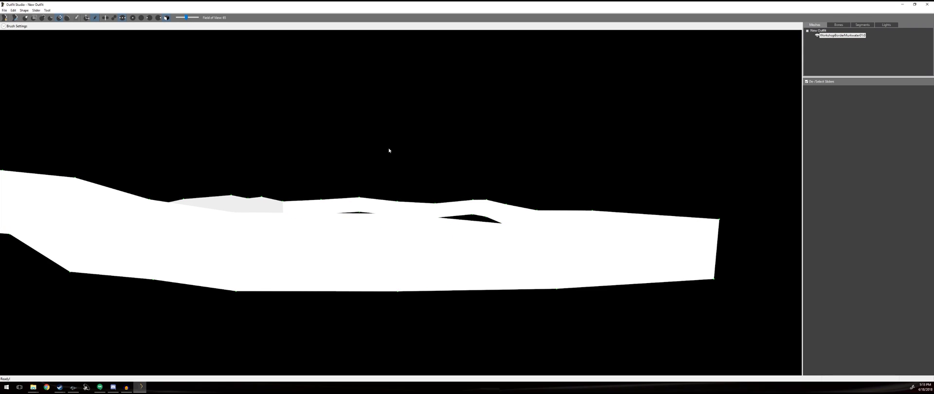
# Raise the remaining top-edge vertices toward the end of the near side and lower the bottom corner vertex there
pyautogui.moveTo(501, 196)
pyautogui.mouseDown(button='middle')
pyautogui.moveTo(421, 168)
pyautogui.moveTo(344, 168)
pyautogui.mouseUp(button='middle')
pyautogui.moveTo(408, 234); pyautogui.dragTo(402, 171)
pyautogui.moveTo(508, 208); pyautogui.dragTo(432, 194, button='middle')
pyautogui.moveTo(483, 178); pyautogui.dragTo(486, 152)
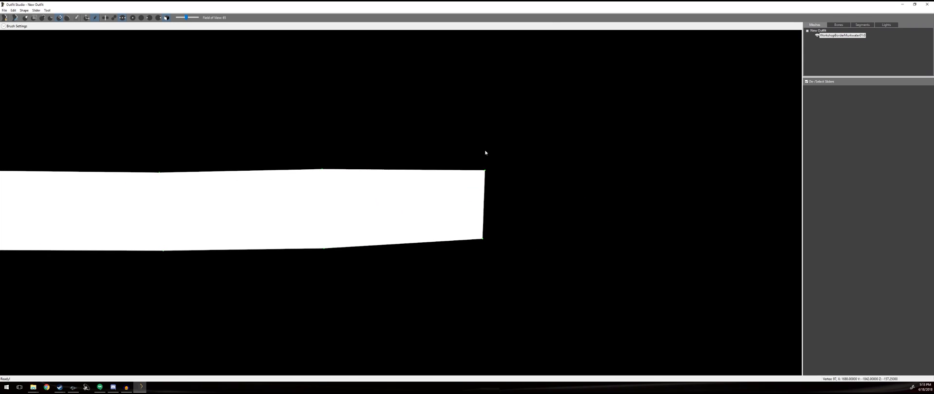
pyautogui.moveTo(481, 239); pyautogui.dragTo(483, 283)
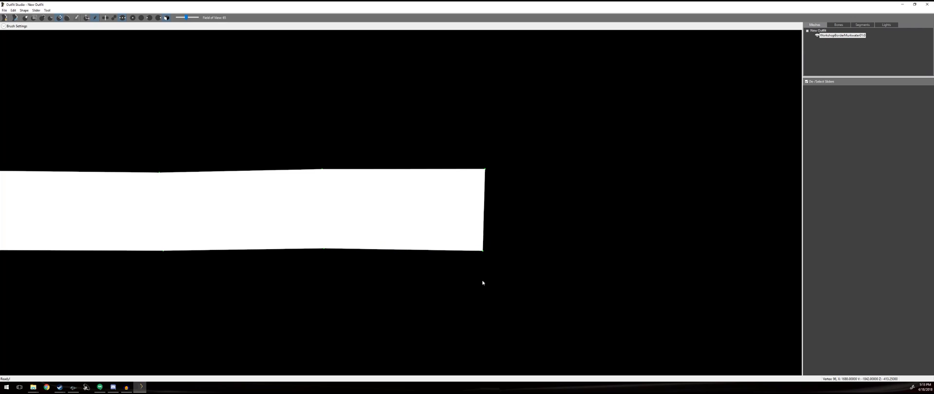
# Raise the sagging bottom-edge vertices along the near side so its lower edge follows the top edge
pyautogui.moveTo(227, 269); pyautogui.dragTo(363, 267, button='right')
pyautogui.moveTo(363, 267); pyautogui.dragTo(409, 275, button='middle')
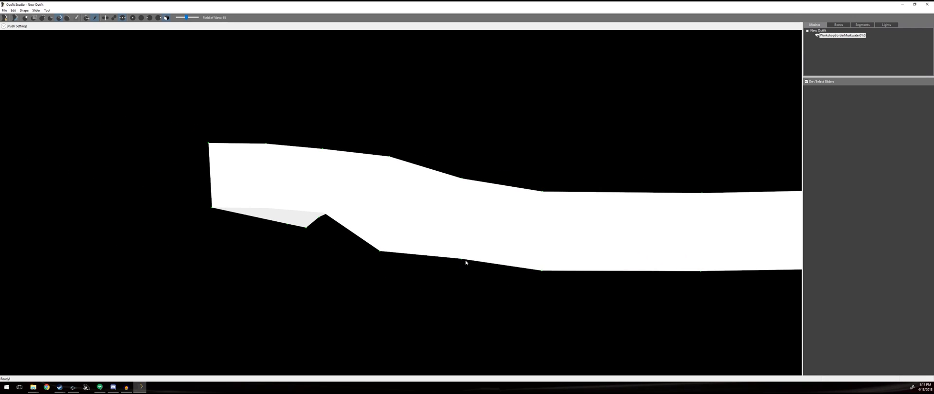
pyautogui.moveTo(542, 271); pyautogui.dragTo(545, 236)
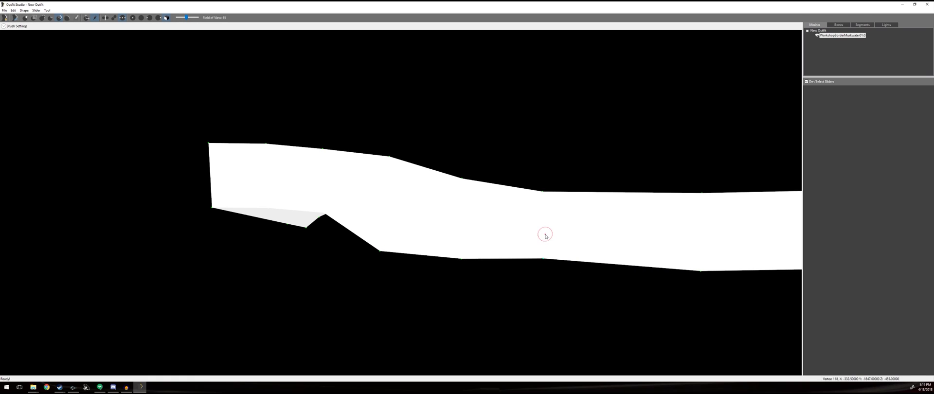
pyautogui.moveTo(583, 272); pyautogui.dragTo(323, 264, button='middle')
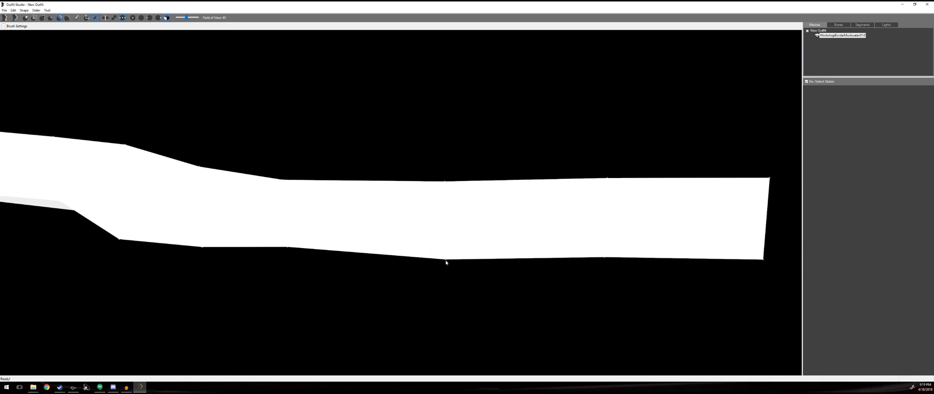
pyautogui.moveTo(446, 262); pyautogui.dragTo(448, 230)
pyautogui.moveTo(466, 268); pyautogui.dragTo(359, 254, button='middle')
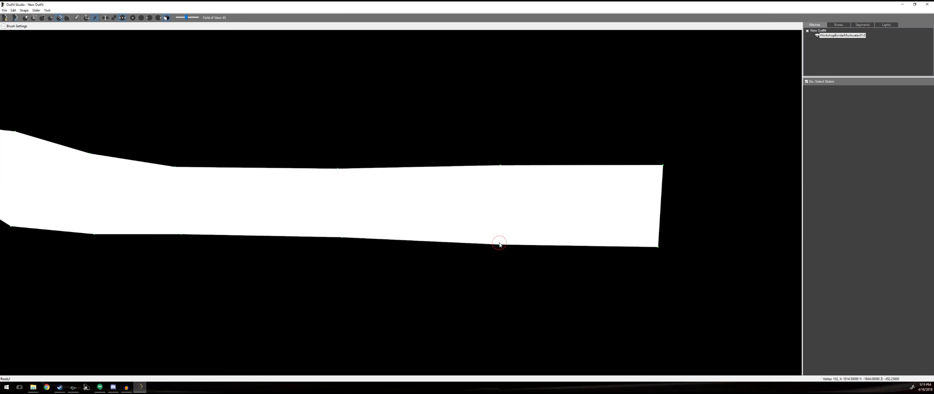
pyautogui.moveTo(499, 244); pyautogui.dragTo(503, 219)
pyautogui.moveTo(270, 256); pyautogui.dragTo(525, 286, button='middle')
pyautogui.moveTo(310, 294); pyautogui.dragTo(37, 270, button='middle')
pyautogui.moveTo(530, 247); pyautogui.dragTo(529, 257)
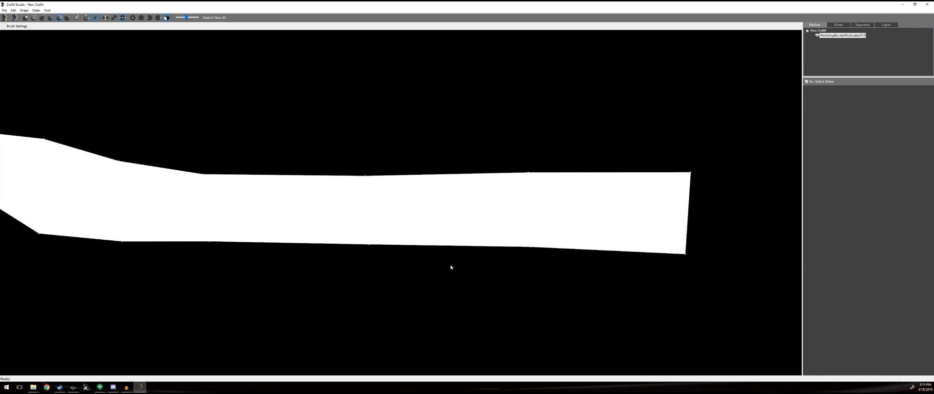
# Switch to the Creation Kit and examine from several angles how the placed border's red side meets the terrain
pyautogui.moveTo(280, 276); pyautogui.dragTo(383, 267, button='middle')
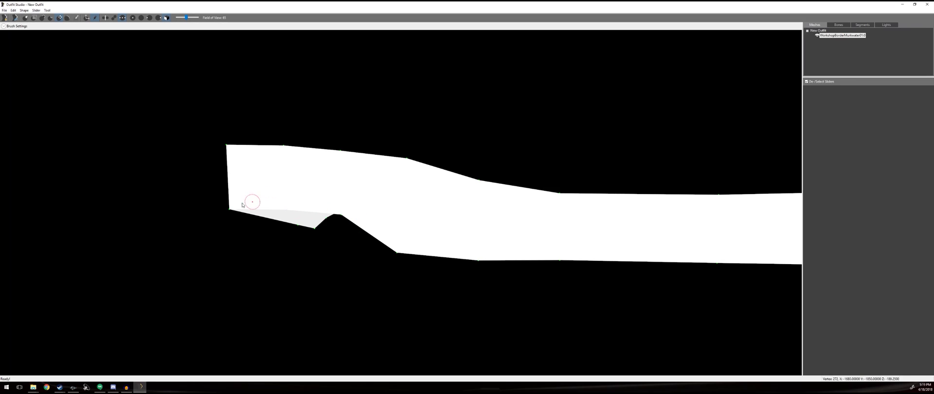
pyautogui.moveTo(603, 271); pyautogui.dragTo(390, 304, button='right')
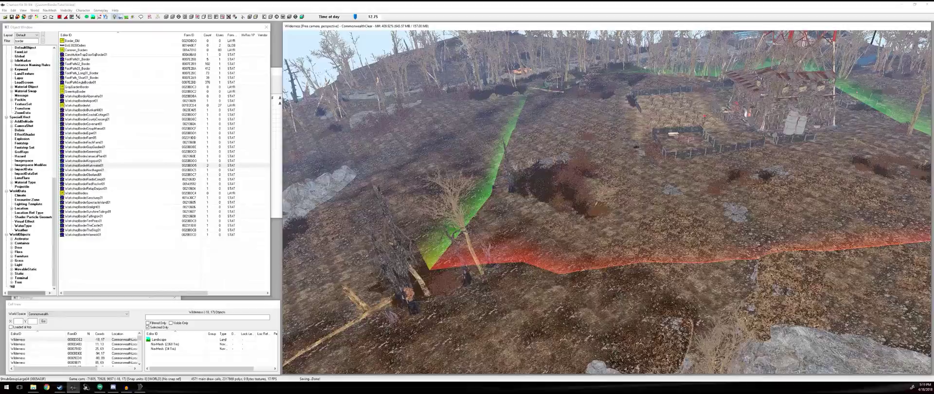
pyautogui.press('d')
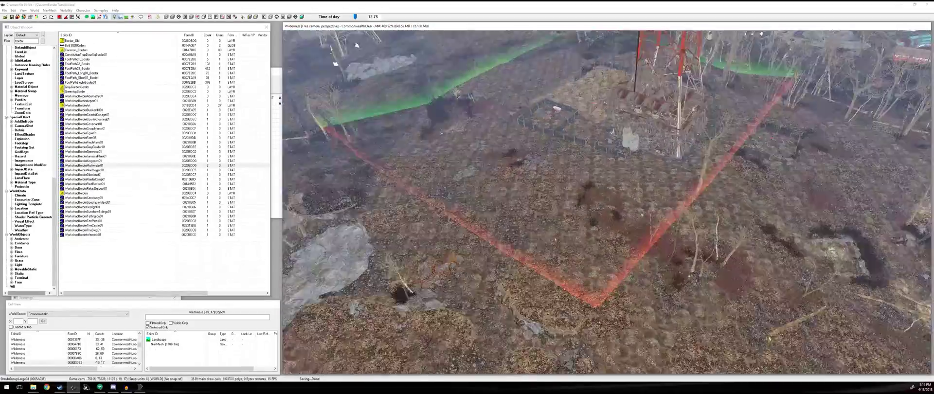
pyautogui.press('w')
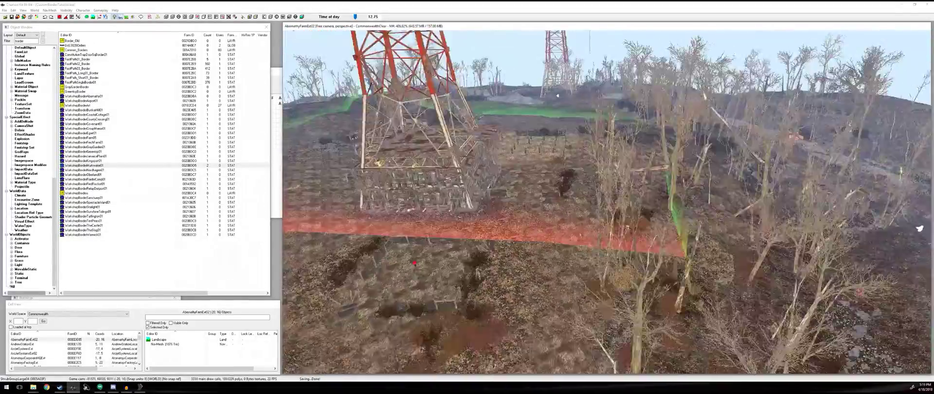
pyautogui.press('a')
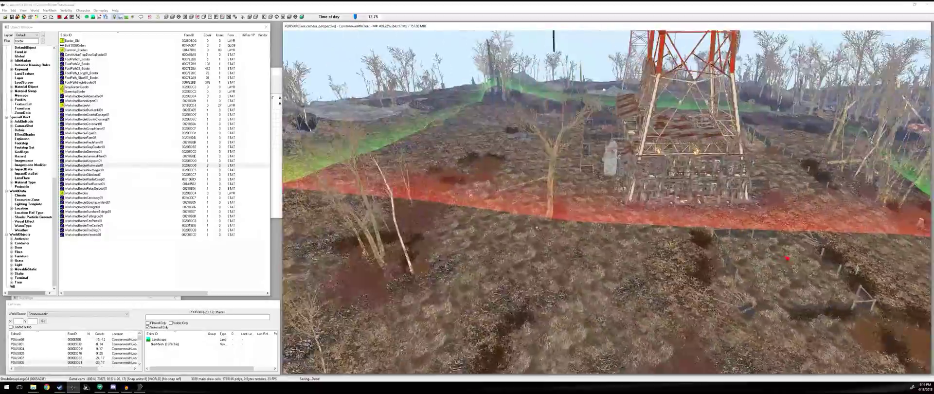
pyautogui.press('w')
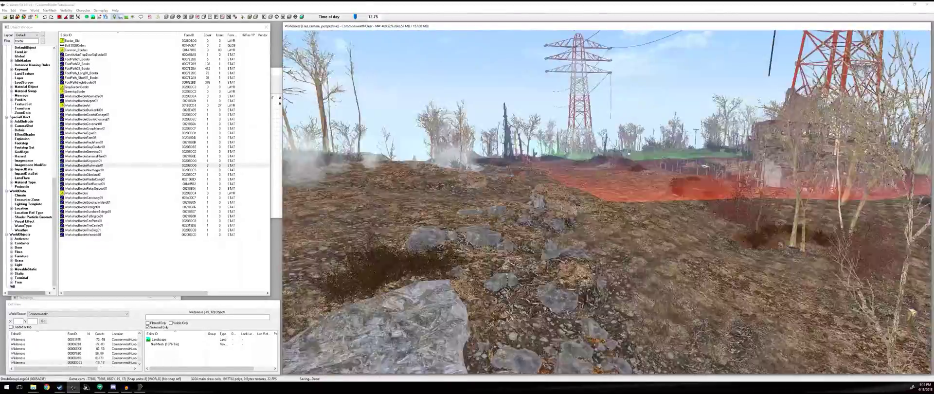
pyautogui.press('d')
pyautogui.moveTo(498, 248); pyautogui.dragTo(428, 184, button='middle')
pyautogui.scroll(2, 429, 184)
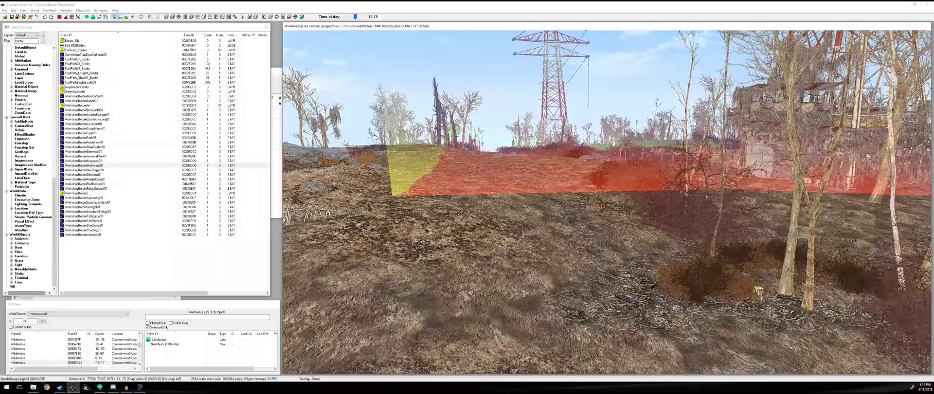
pyautogui.press('a')
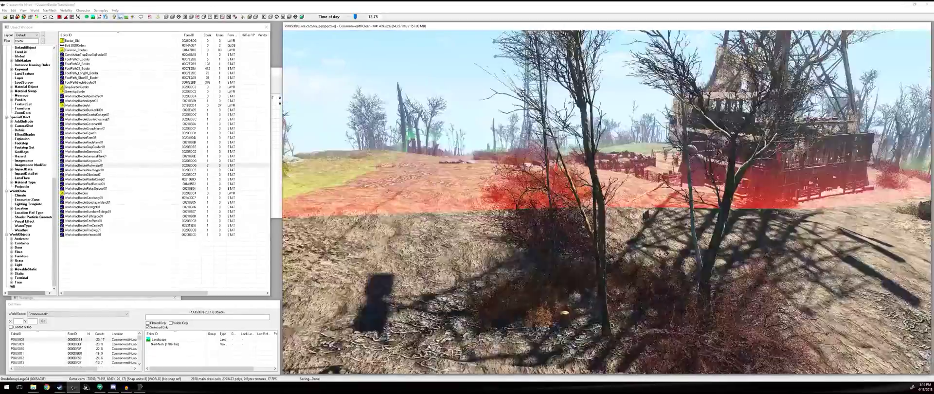
pyautogui.press('d')
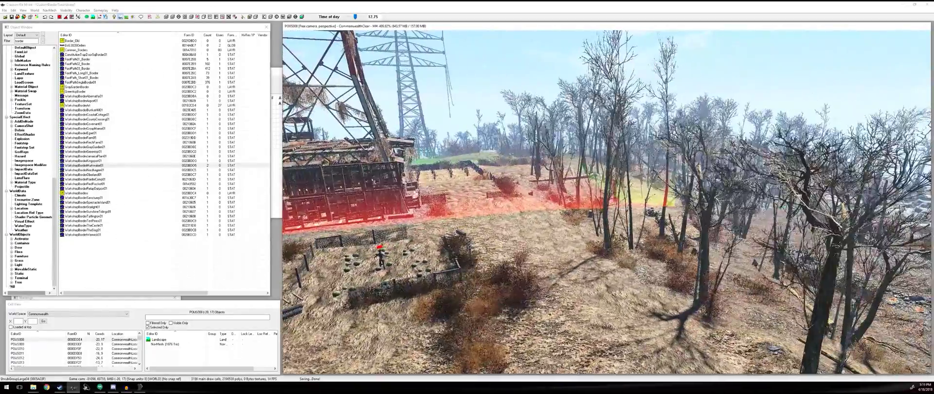
pyautogui.press('a')
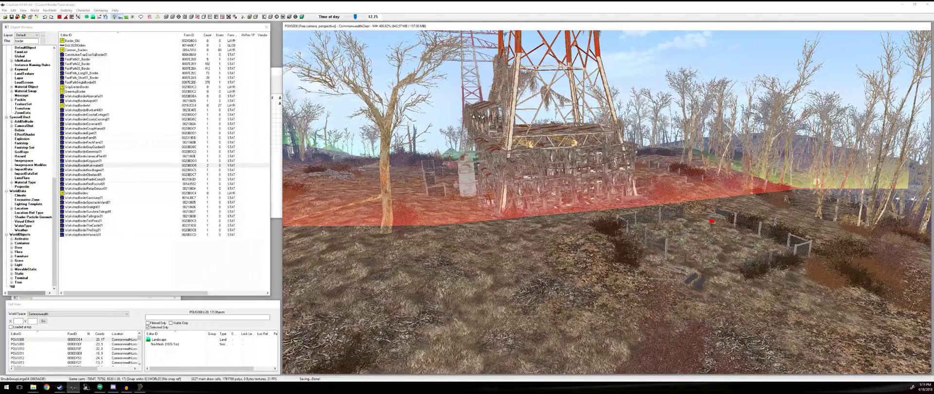
# Switch to Outfit Studio and lower the bottom-edge vertices along the middle of the gray-shaded side of the border mesh
pyautogui.click(141, 386)
pyautogui.moveTo(490, 242); pyautogui.dragTo(546, 255, button='right')
pyautogui.moveTo(362, 254); pyautogui.dragTo(355, 334)
pyautogui.moveTo(535, 313); pyautogui.dragTo(263, 275, button='middle')
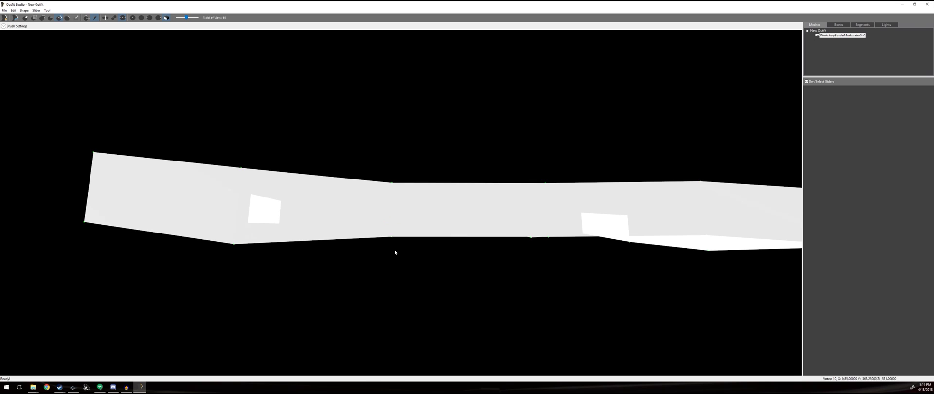
pyautogui.moveTo(394, 238); pyautogui.dragTo(395, 252)
pyautogui.moveTo(549, 237); pyautogui.dragTo(545, 249)
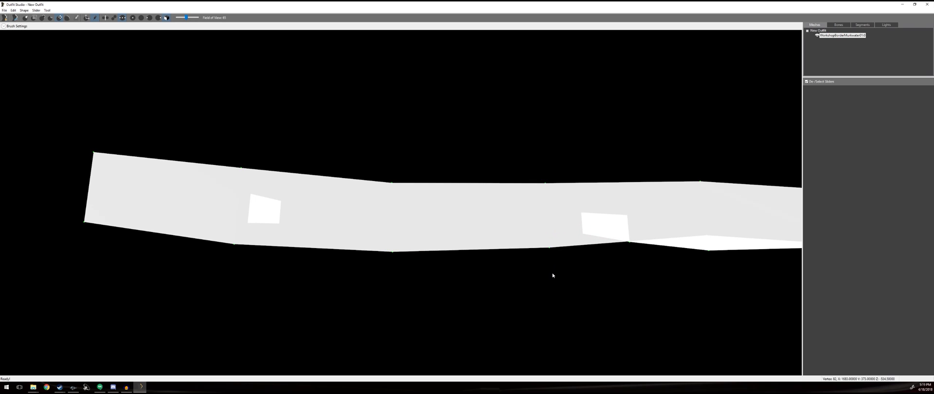
# Lower the bottom corner vertex at the end of the gray-shaded side and even out the neighbouring bottom-edge vertices
pyautogui.moveTo(554, 275); pyautogui.dragTo(293, 279, button='middle')
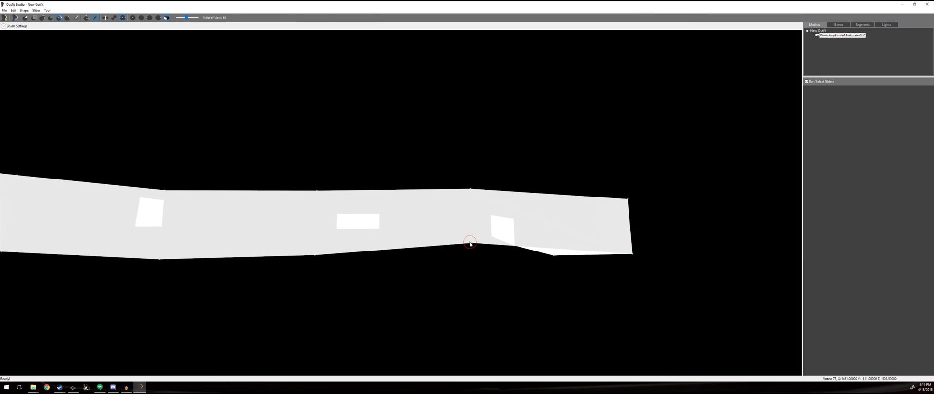
pyautogui.moveTo(476, 304); pyautogui.dragTo(335, 285, button='right')
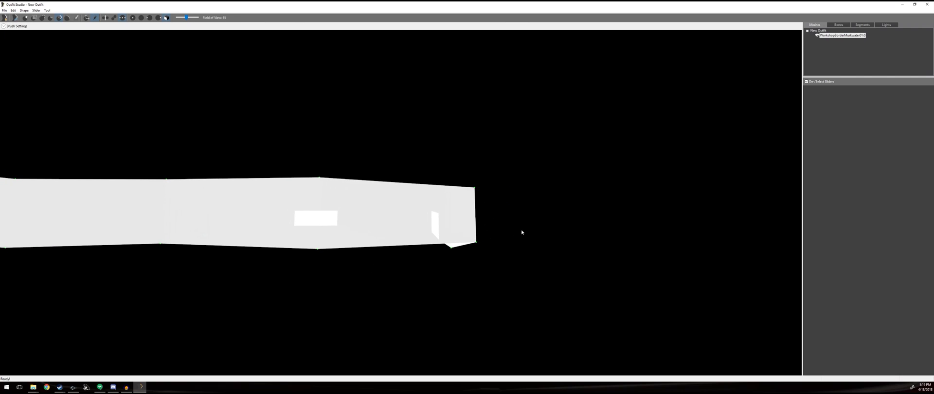
pyautogui.moveTo(472, 242); pyautogui.dragTo(475, 304)
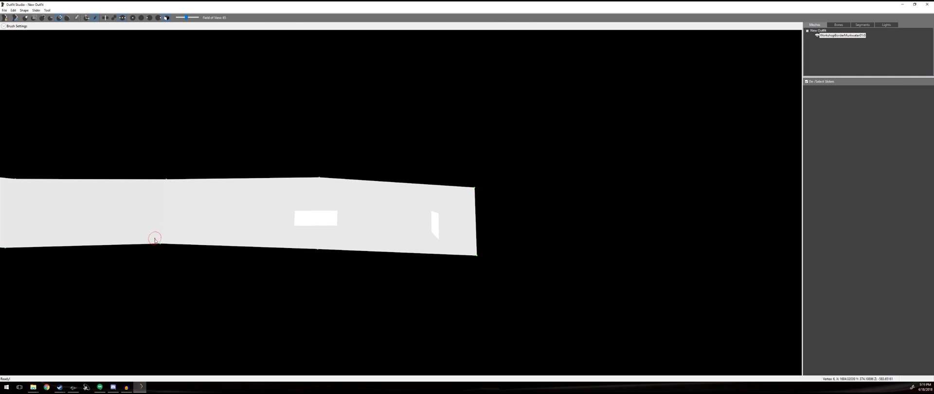
pyautogui.moveTo(155, 240); pyautogui.dragTo(326, 258)
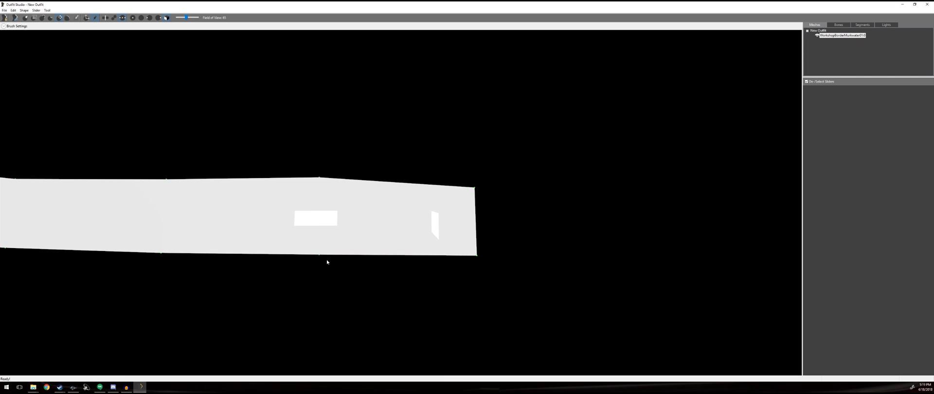
# Raise the top-edge vertex slightly at the bend of the gray-shaded side, and check the mesh from the opposite side
pyautogui.moveTo(391, 255); pyautogui.dragTo(645, 272, button='middle')
pyautogui.moveTo(360, 260); pyautogui.dragTo(514, 275, button='middle')
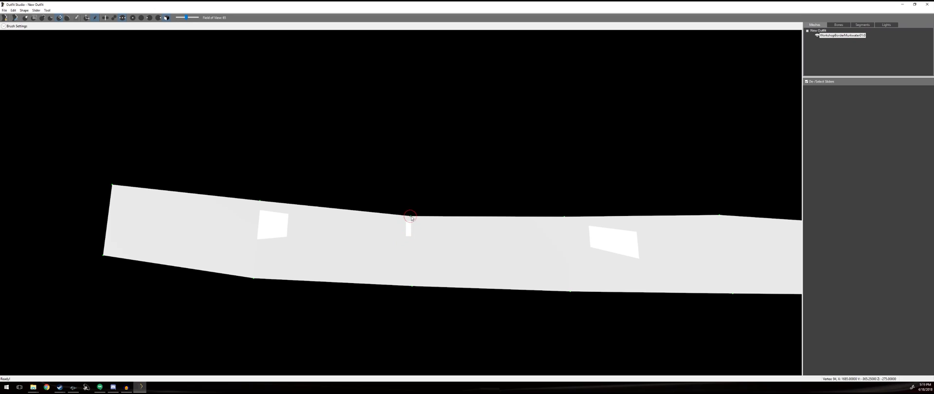
pyautogui.moveTo(412, 217); pyautogui.dragTo(413, 212)
pyautogui.moveTo(500, 278); pyautogui.dragTo(524, 266, button='middle')
pyautogui.moveTo(336, 250); pyautogui.dragTo(456, 278, button='right')
pyautogui.moveTo(578, 241)
pyautogui.mouseDown(button='right')
pyautogui.moveTo(440, 242)
pyautogui.moveTo(443, 283)
pyautogui.moveTo(440, 271)
pyautogui.moveTo(474, 261)
pyautogui.moveTo(417, 285)
pyautogui.moveTo(405, 252)
pyautogui.moveTo(380, 256)
pyautogui.moveTo(420, 262)
pyautogui.mouseUp(button='right')
pyautogui.scroll(-1, 435, 238)
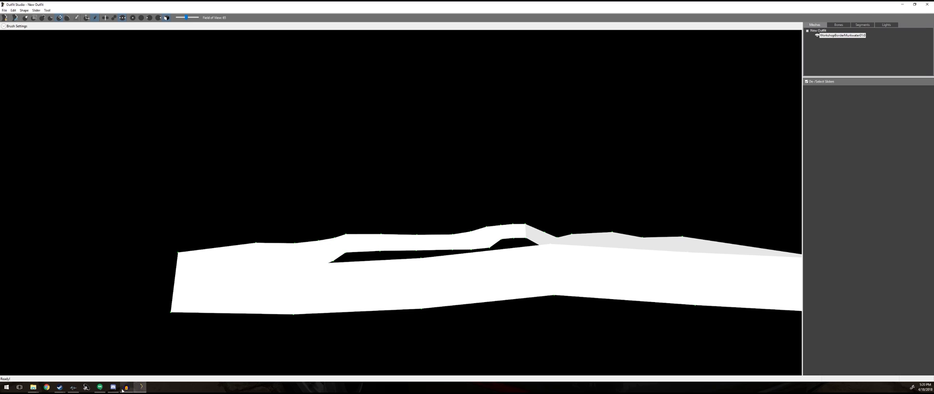
# Switch to the Creation Kit and examine the placed border's red side and its corners around the tower
pyautogui.moveTo(125, 389)
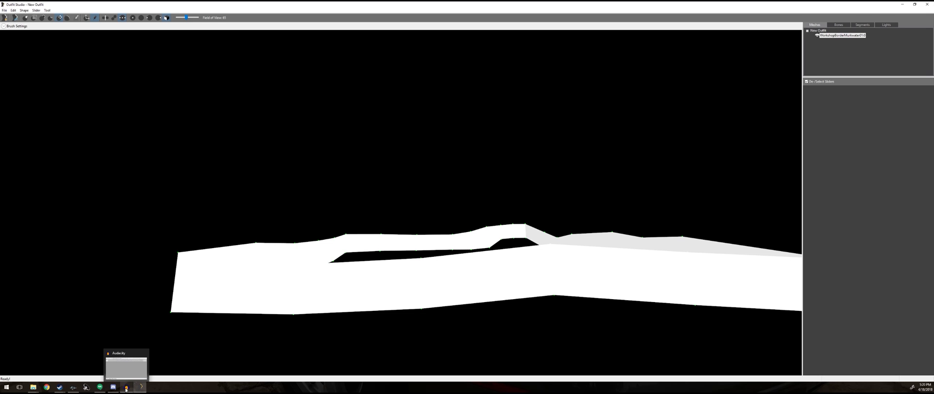
pyautogui.click(132, 387)
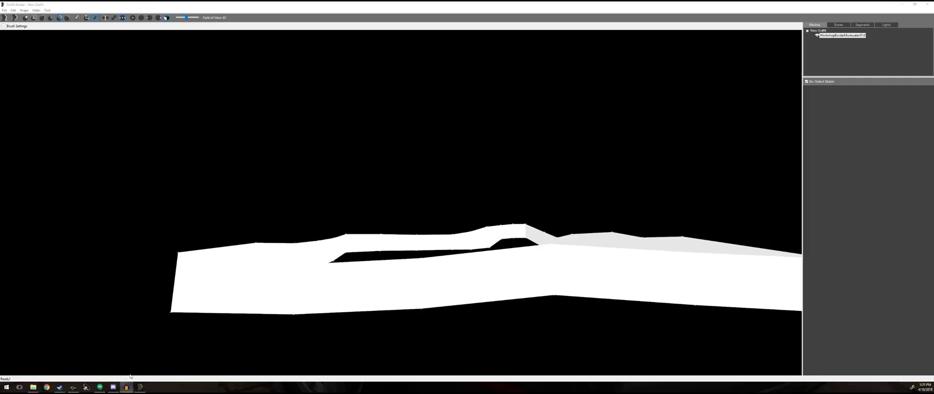
pyautogui.click(73, 387)
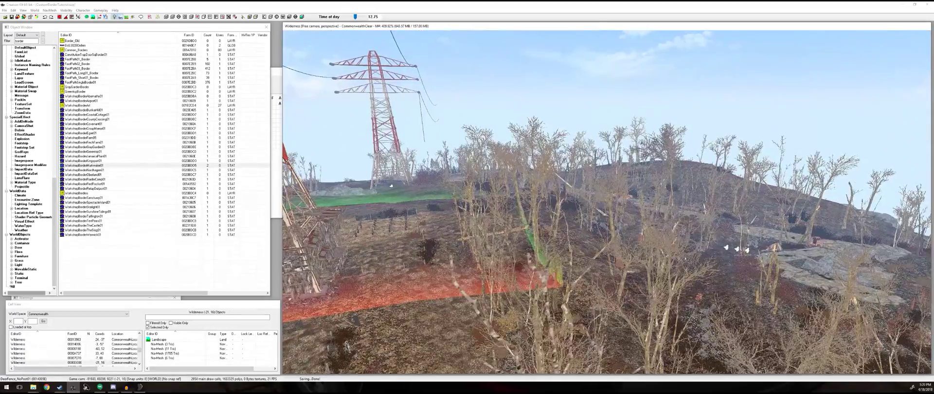
pyautogui.keyDown('shift'); pyautogui.moveTo(531, 258); pyautogui.dragTo(629, 192, button='middle'); pyautogui.keyUp('shift')
pyautogui.scroll(-1, 638, 261)
pyautogui.scroll(-4, 638, 261)
pyautogui.scroll(5, 643, 213)
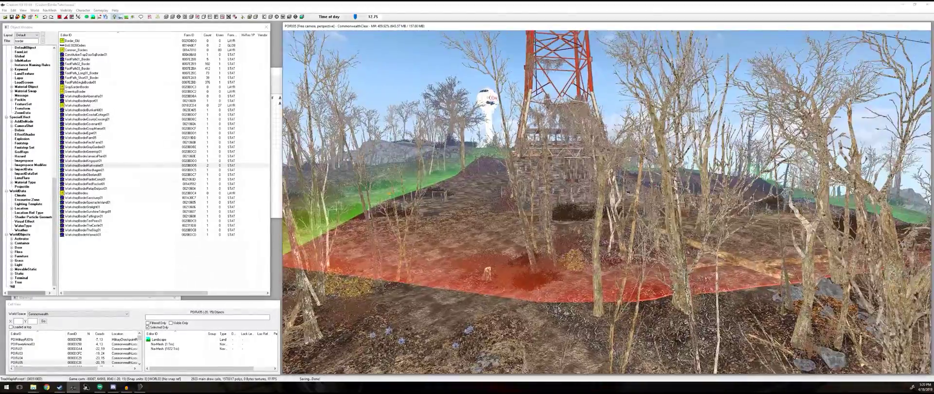
pyautogui.press('w')
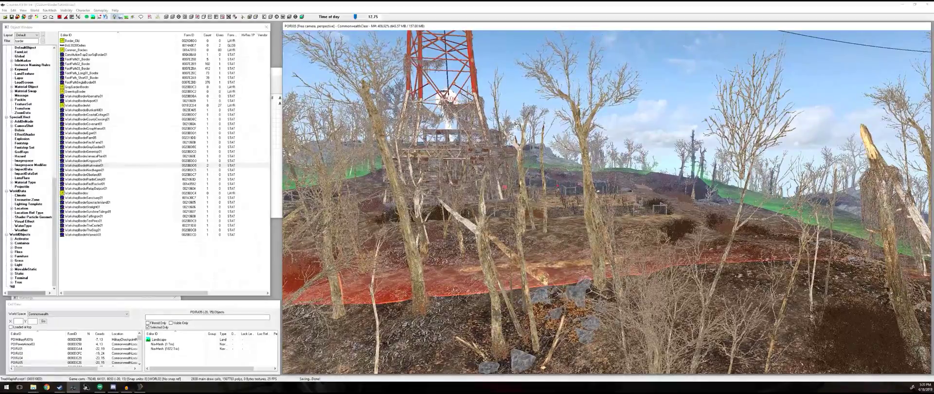
pyautogui.press('a')
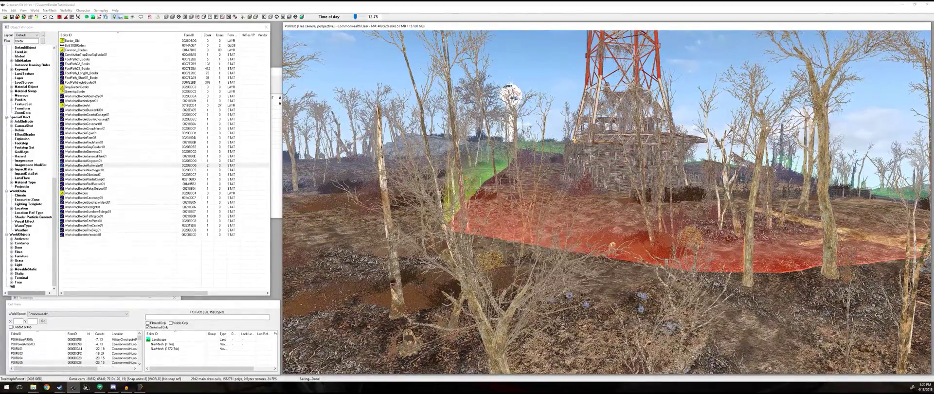
# Examine the border corner beside the fallen log from above and below the terrain
pyautogui.press('w')
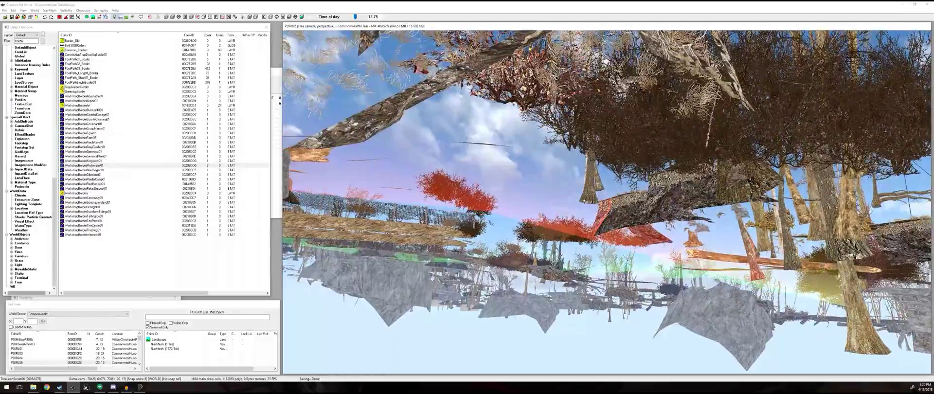
pyautogui.press('w')
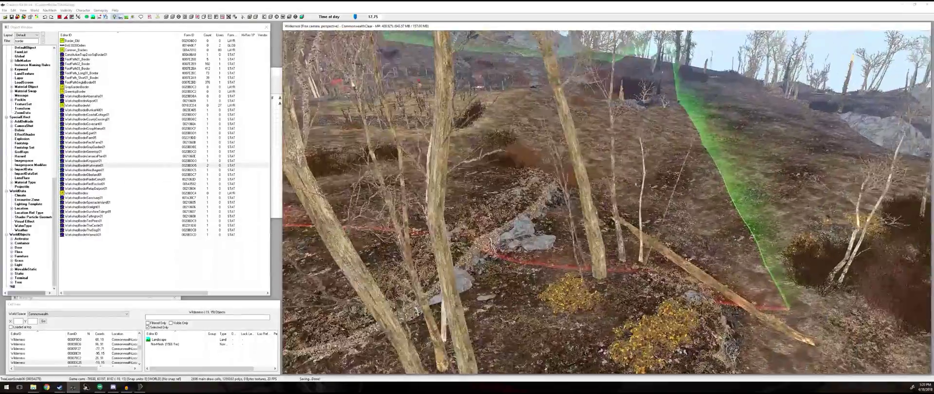
pyautogui.click(756, 291)
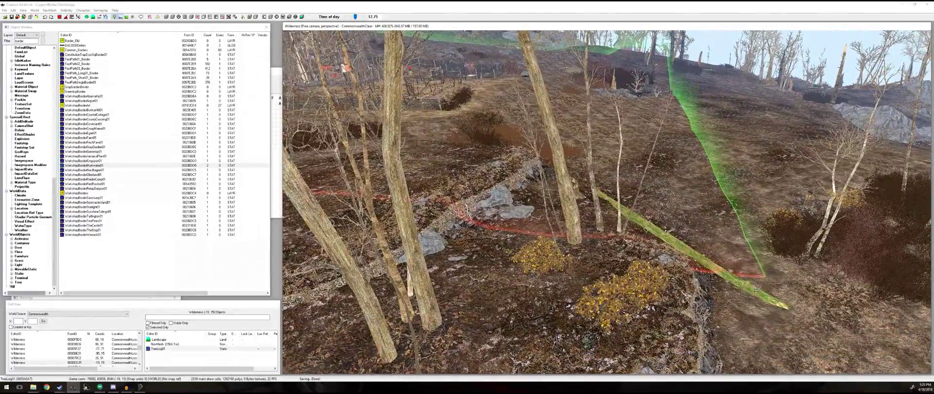
pyautogui.press('d')
pyautogui.press('w')
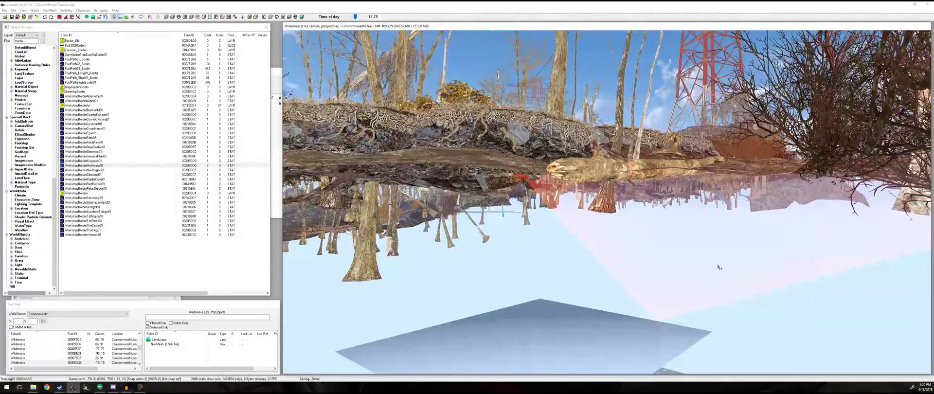
# Examine the border's red side from below the terrain and from high above, facing the tower
pyautogui.keyDown('shift'); pyautogui.moveTo(719, 268); pyautogui.dragTo(720, 265, button='middle'); pyautogui.keyUp('shift')
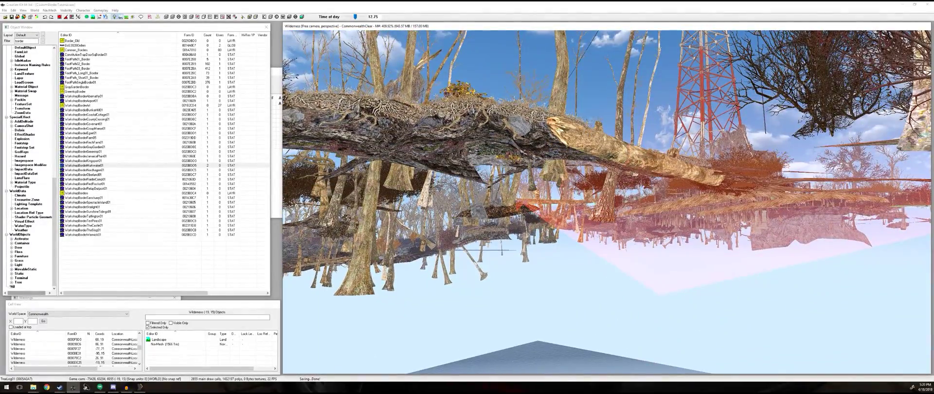
pyautogui.press('s')
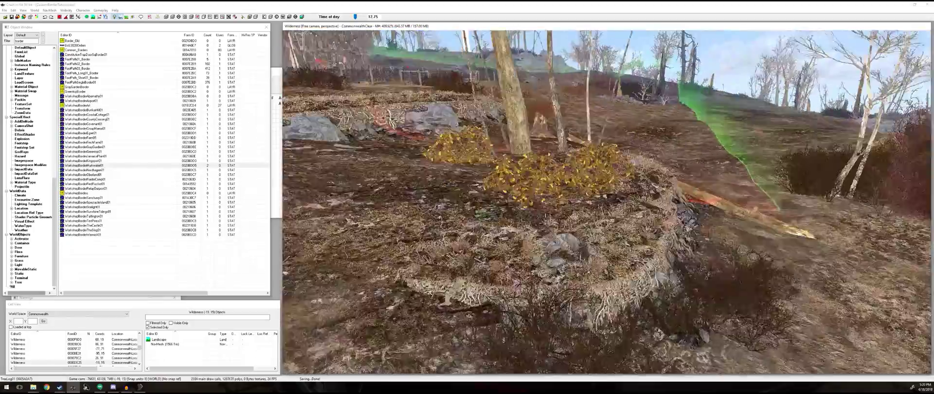
pyautogui.press('w')
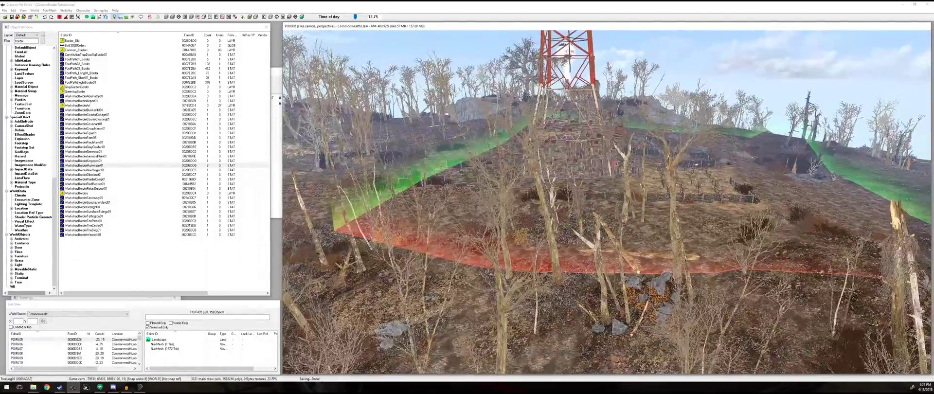
pyautogui.press('w')
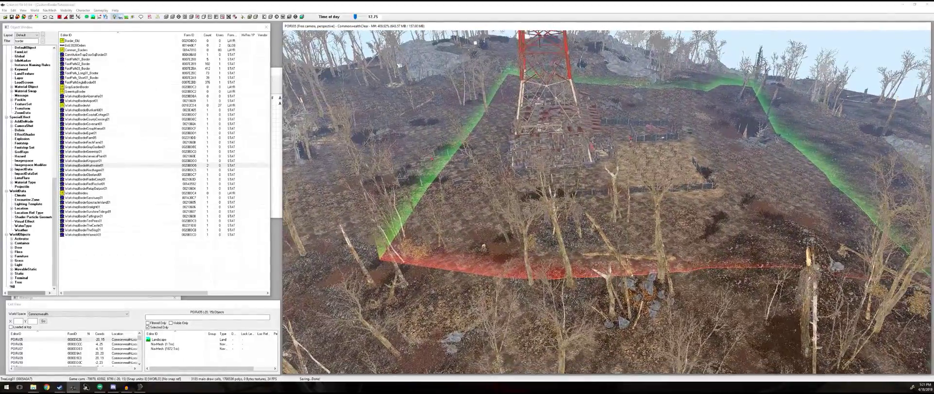
# Switch to Outfit Studio and raise the end corner and its neighbouring vertex on both the top and bottom edges of the long side
pyautogui.click(140, 391)
pyautogui.scroll(-3, 439, 282)
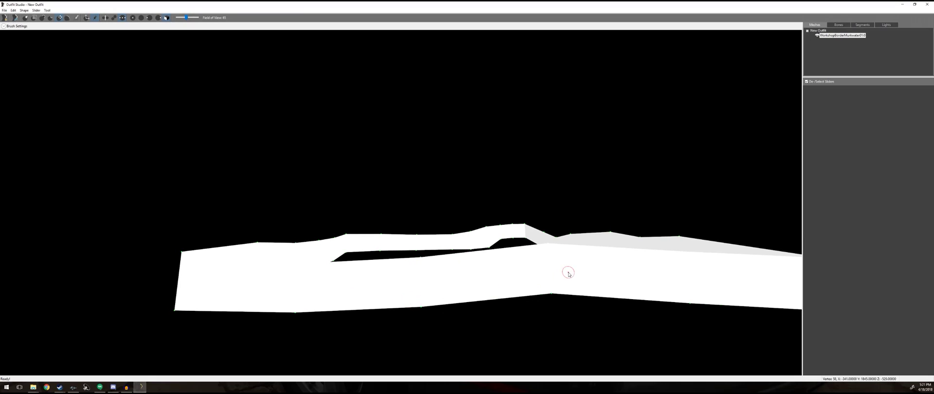
pyautogui.moveTo(568, 271); pyautogui.dragTo(571, 282, button='right')
pyautogui.moveTo(433, 240); pyautogui.dragTo(433, 239, button='right')
pyautogui.moveTo(432, 239); pyautogui.dragTo(634, 205, button='middle')
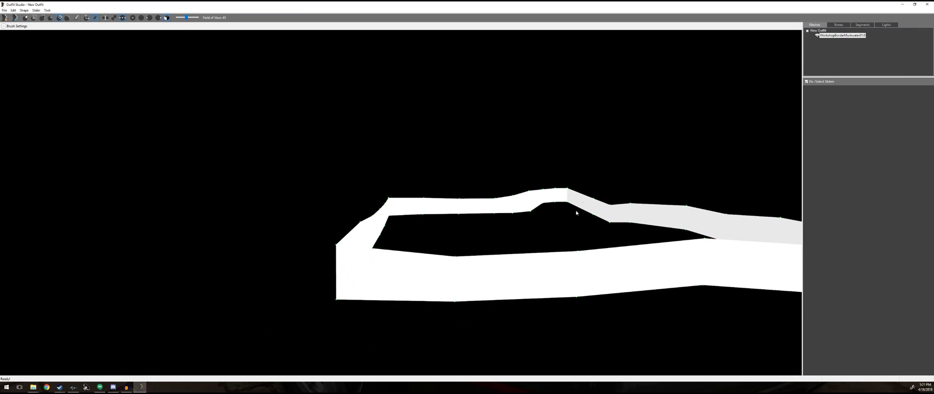
pyautogui.moveTo(471, 240); pyautogui.dragTo(485, 219, button='right')
pyautogui.moveTo(582, 218)
pyautogui.mouseDown(button='right')
pyautogui.moveTo(236, 221)
pyautogui.moveTo(659, 246)
pyautogui.moveTo(585, 216)
pyautogui.mouseUp(button='right')
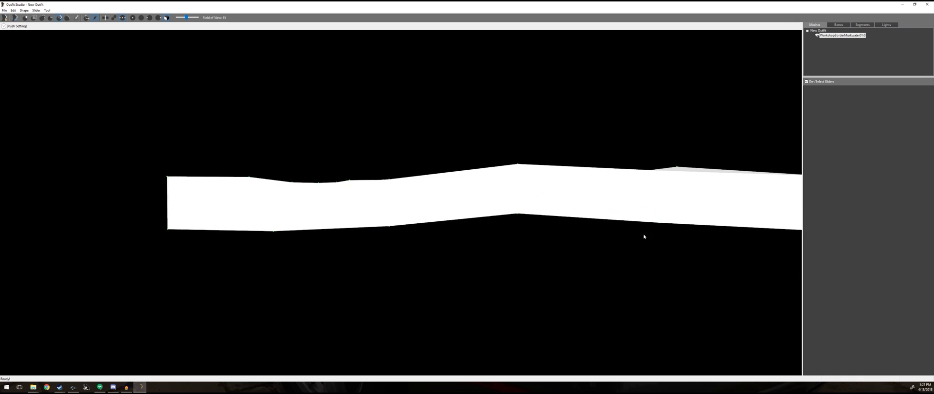
pyautogui.moveTo(645, 236); pyautogui.dragTo(442, 236, button='right')
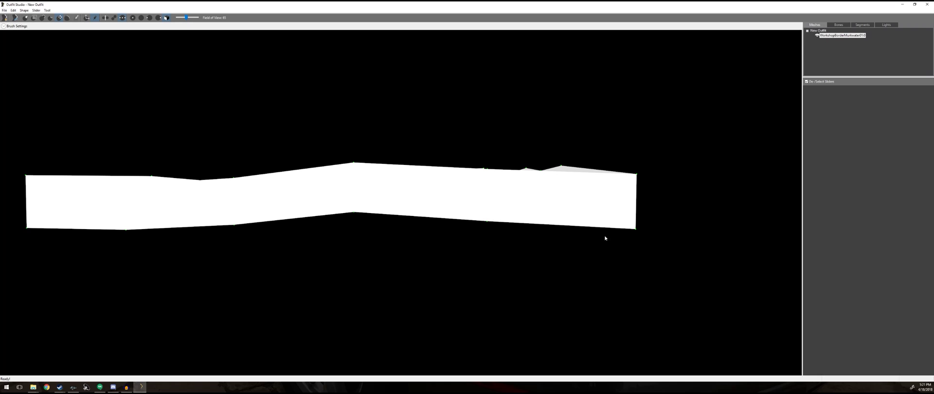
pyautogui.moveTo(606, 238); pyautogui.dragTo(533, 222, button='right')
pyautogui.moveTo(559, 246); pyautogui.dragTo(414, 210, button='right')
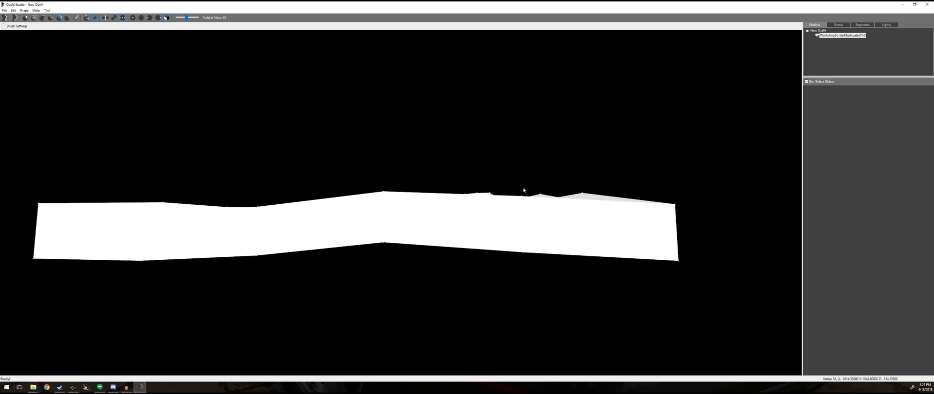
pyautogui.moveTo(524, 189); pyautogui.dragTo(519, 143)
pyautogui.moveTo(671, 206); pyautogui.dragTo(660, 38)
pyautogui.moveTo(523, 248); pyautogui.dragTo(529, 204)
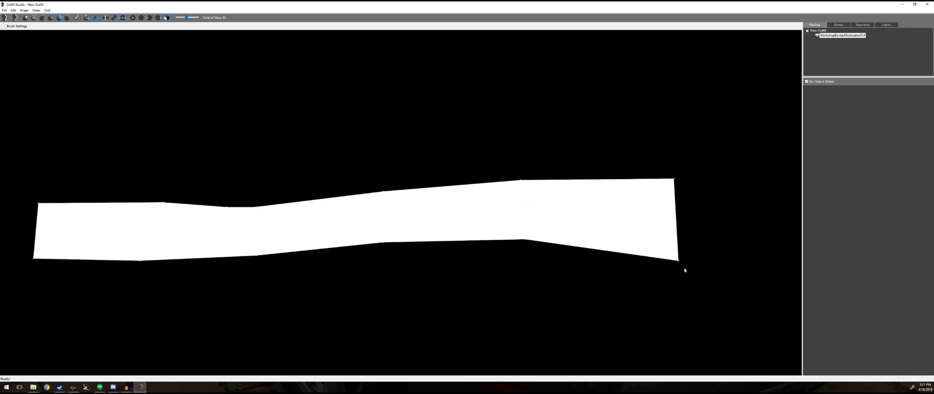
pyautogui.moveTo(676, 263); pyautogui.dragTo(664, 103)
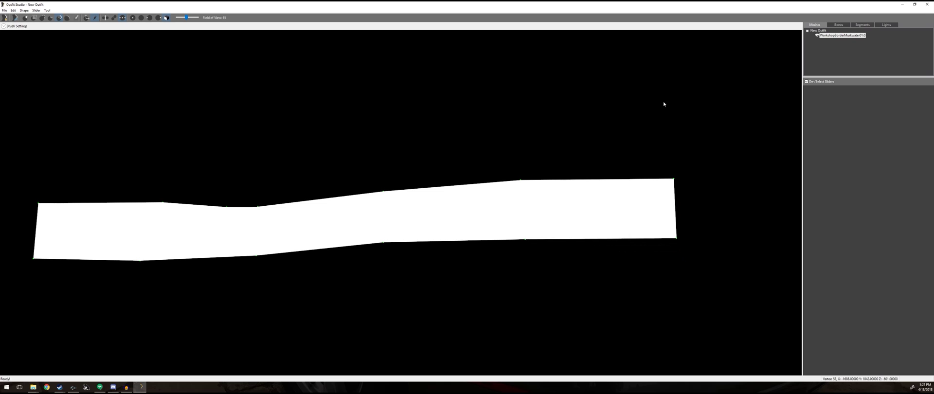
# At the long side's opposite end, lower the bottom corner and its neighbour, and raise the following bottom-edge vertex slightly
pyautogui.moveTo(352, 293); pyautogui.dragTo(615, 303, button='middle')
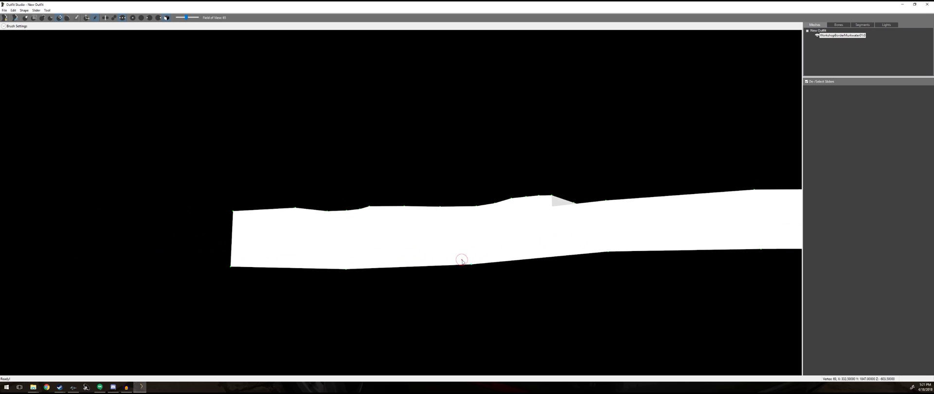
pyautogui.moveTo(460, 256); pyautogui.dragTo(458, 239, button='right')
pyautogui.moveTo(465, 237); pyautogui.dragTo(466, 223)
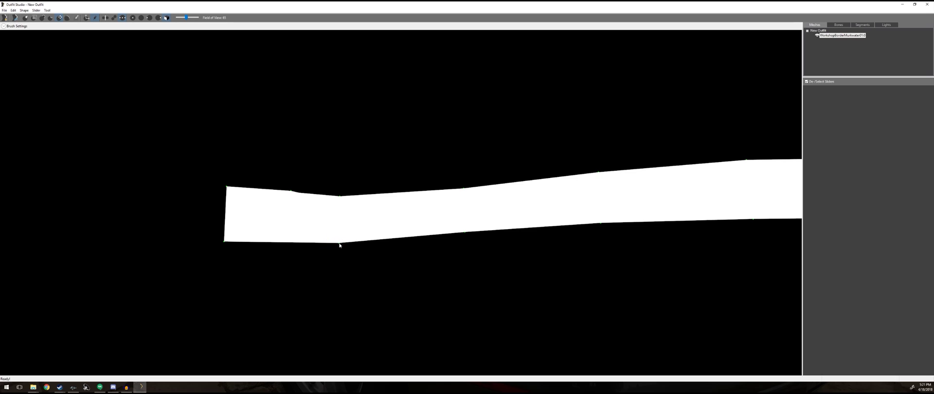
pyautogui.moveTo(339, 243); pyautogui.dragTo(343, 260)
pyautogui.moveTo(344, 261); pyautogui.dragTo(458, 274, button='middle')
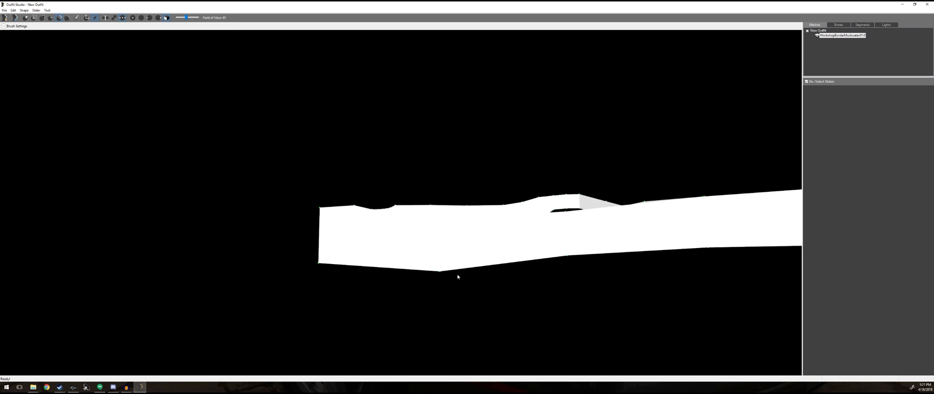
pyautogui.moveTo(457, 274); pyautogui.dragTo(455, 257, button='right')
pyautogui.moveTo(326, 231); pyautogui.dragTo(328, 250)
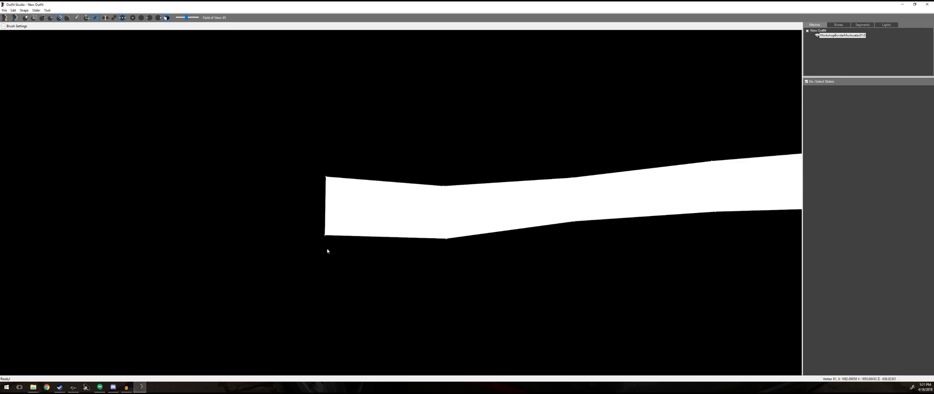
pyautogui.moveTo(664, 281); pyautogui.dragTo(283, 320, button='right')
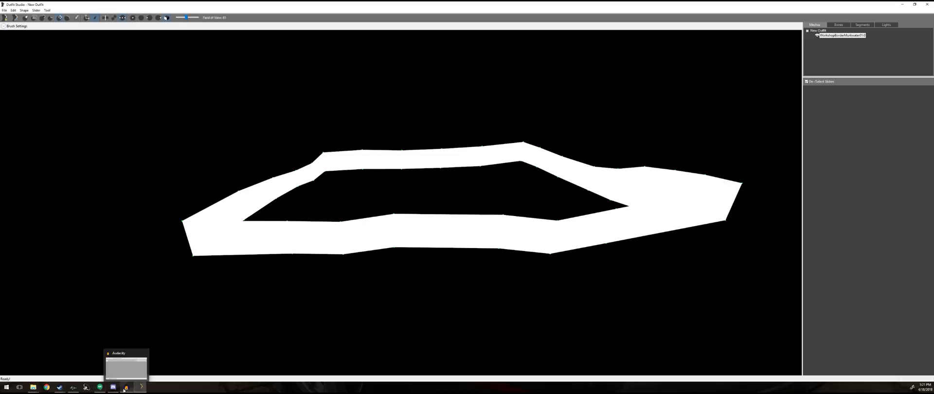
# Switch to the Creation Kit and examine the red side of the border around the rocks and dead trees
pyautogui.click(73, 388)
pyautogui.moveTo(603, 150); pyautogui.dragTo(384, 63, button='middle')
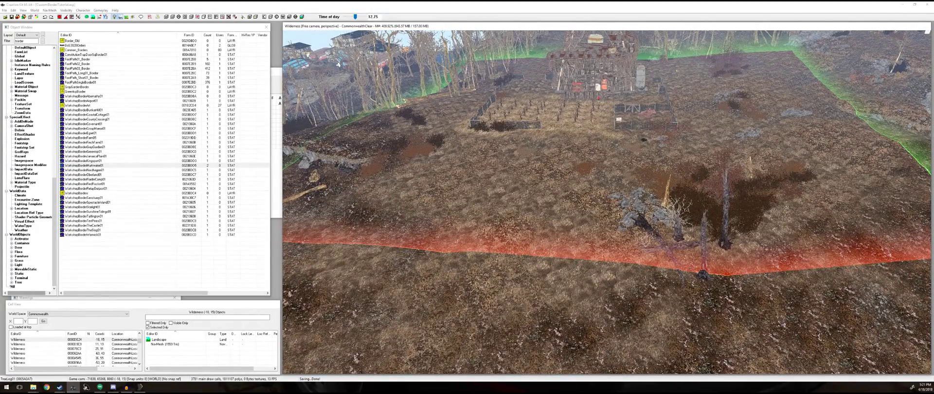
pyautogui.moveTo(727, 278); pyautogui.dragTo(516, 287, button='middle')
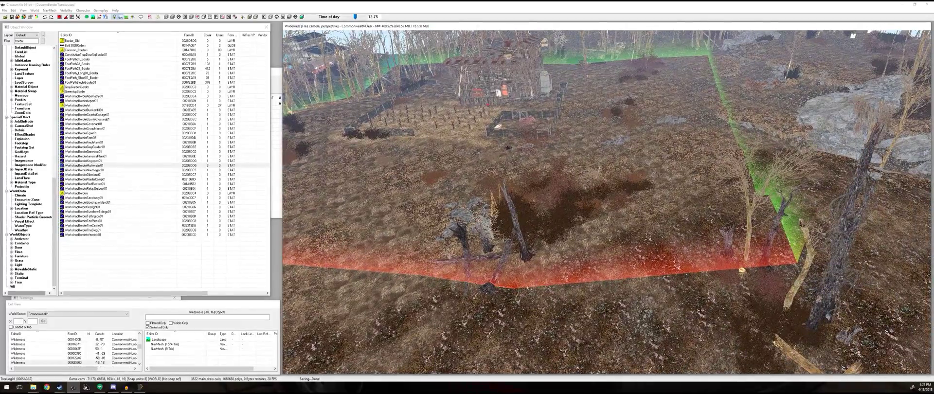
pyautogui.moveTo(467, 214); pyautogui.dragTo(813, 219, button='middle')
pyautogui.moveTo(695, 219); pyautogui.dragTo(588, 255, button='middle')
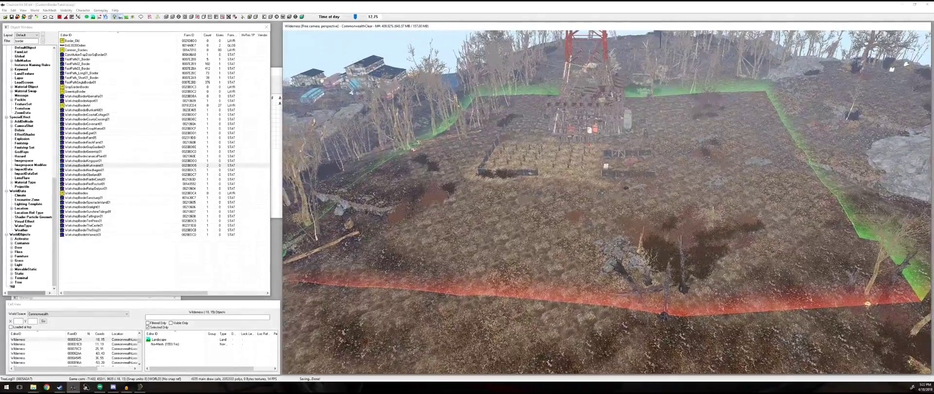
pyautogui.moveTo(574, 306); pyautogui.dragTo(616, 299, button='middle')
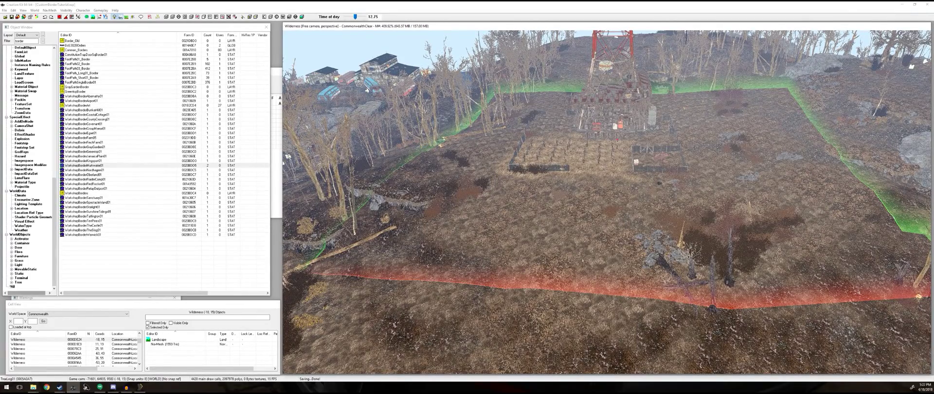
# Switch to Outfit Studio and lower the two bottom-edge vertices under the raised middle section of the side with the sloping end
pyautogui.click(140, 388)
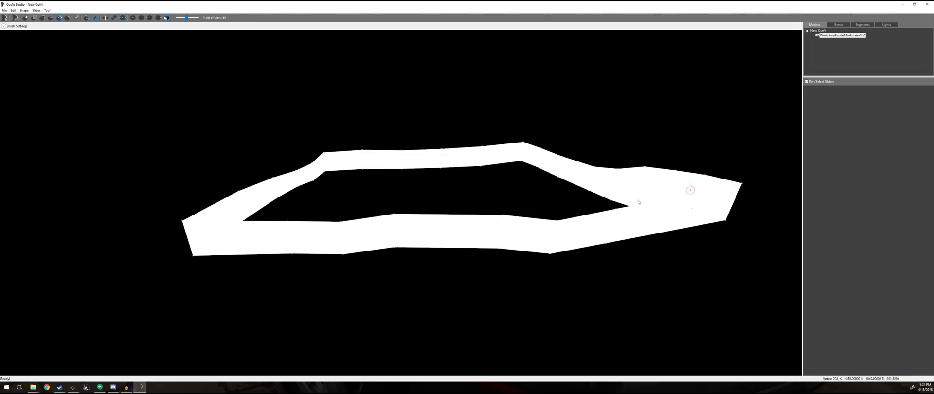
pyautogui.moveTo(499, 236); pyautogui.dragTo(518, 247, button='right')
pyautogui.scroll(4, 480, 284)
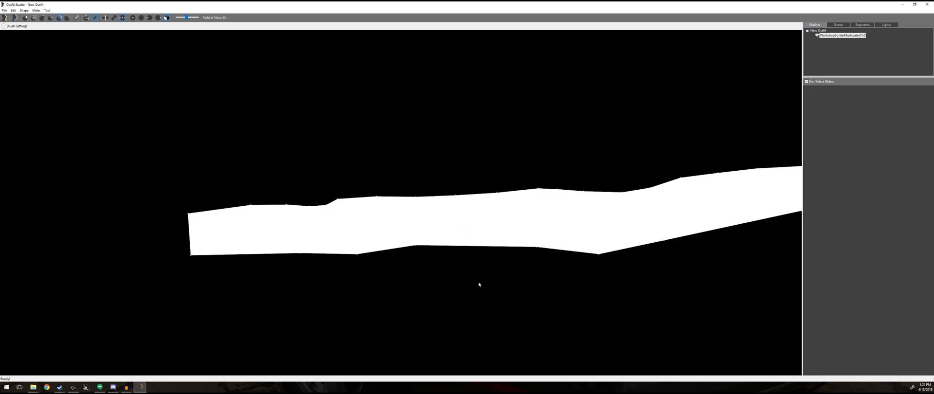
pyautogui.moveTo(562, 273); pyautogui.dragTo(519, 229, button='right')
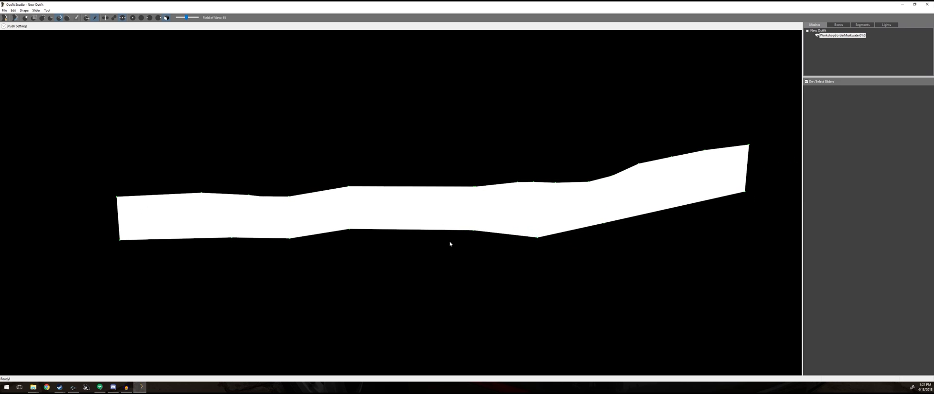
pyautogui.moveTo(451, 243); pyautogui.dragTo(522, 221, button='middle')
pyautogui.moveTo(521, 222); pyautogui.dragTo(525, 257)
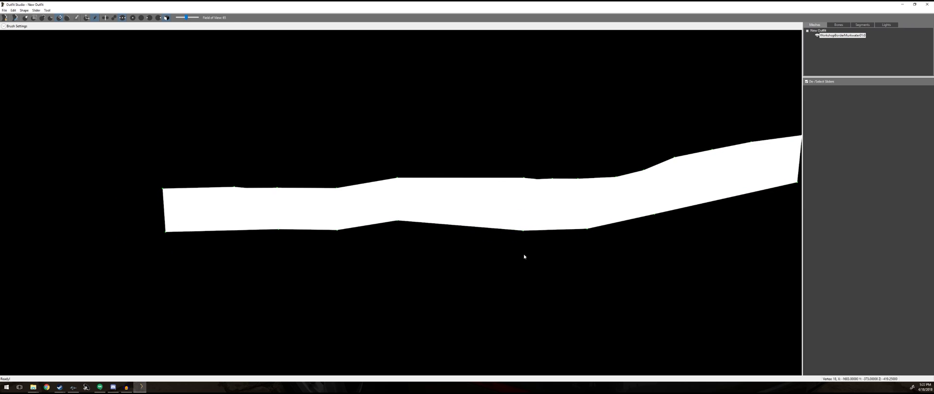
pyautogui.moveTo(397, 226); pyautogui.dragTo(400, 259)
pyautogui.moveTo(398, 257); pyautogui.dragTo(465, 242, button='middle')
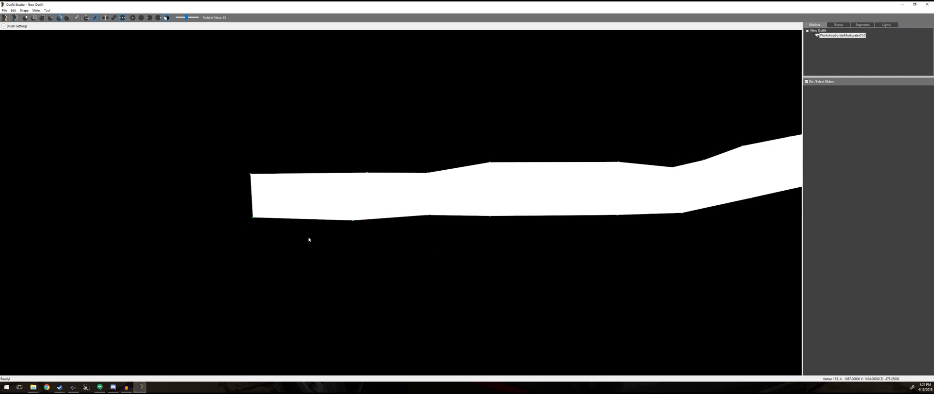
pyautogui.moveTo(546, 236); pyautogui.dragTo(198, 244, button='middle')
pyautogui.moveTo(521, 244); pyautogui.dragTo(497, 266, button='middle')
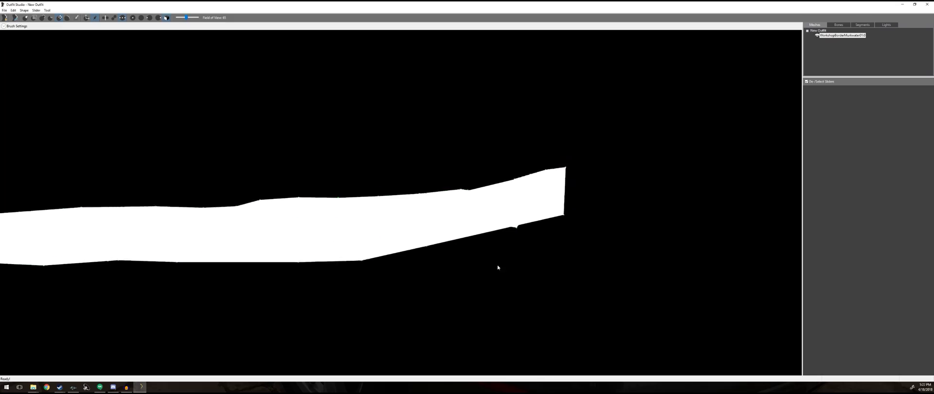
pyautogui.moveTo(498, 267); pyautogui.dragTo(449, 252, button='right')
# Switch to the Creation Kit and examine the red side near its corner by the dead trees from ground level
pyautogui.click(73, 387)
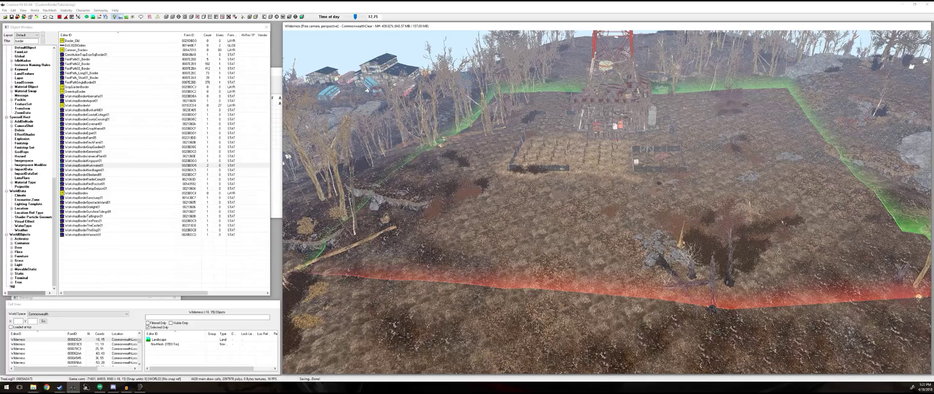
pyautogui.moveTo(783, 222); pyautogui.dragTo(608, 136, button='middle')
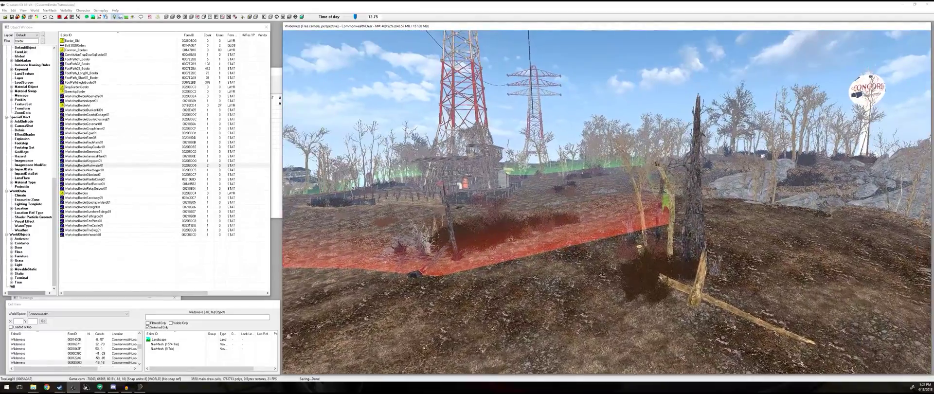
pyautogui.keyDown('shift'); pyautogui.moveTo(640, 248); pyautogui.dragTo(675, 238, button='middle'); pyautogui.keyUp('shift')
# In Outfit Studio, lower the bottom corner and its neighbour at the sloping end, and raise the top-edge vertex at the bend
pyautogui.hotkey('alt', 'Tab')
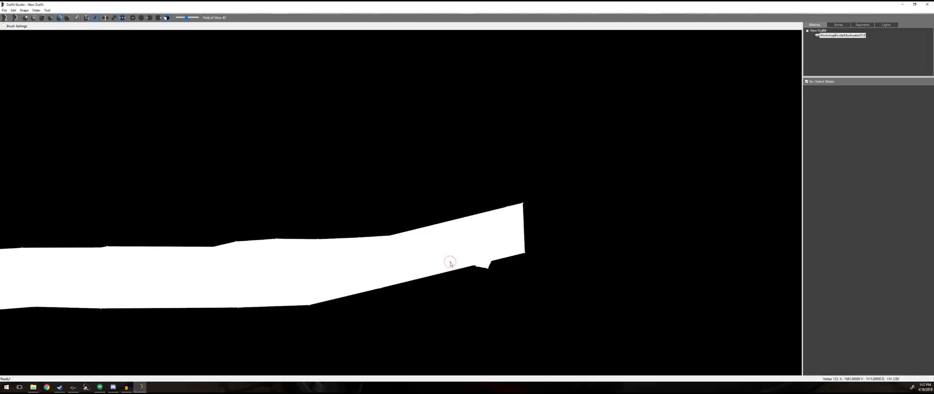
pyautogui.moveTo(534, 254); pyautogui.dragTo(533, 251, button='right')
pyautogui.moveTo(523, 224)
pyautogui.mouseDown()
pyautogui.moveTo(525, 304)
pyautogui.moveTo(526, 262)
pyautogui.mouseUp()
pyautogui.moveTo(559, 267); pyautogui.dragTo(620, 278, button='middle')
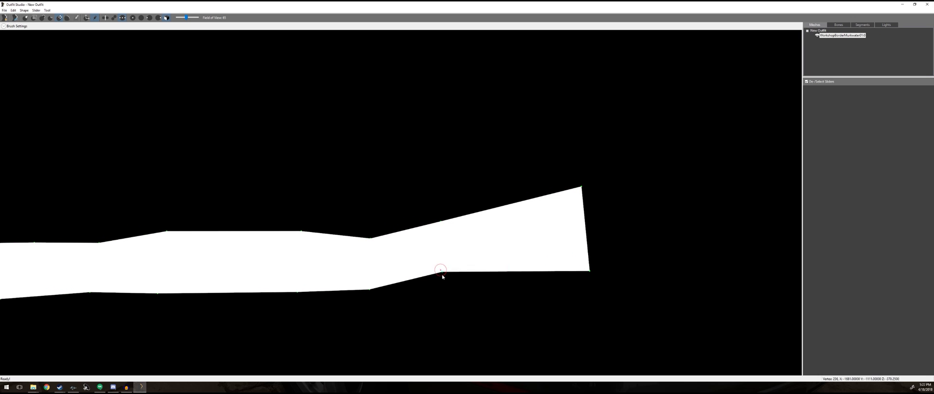
pyautogui.moveTo(443, 275); pyautogui.dragTo(444, 290)
pyautogui.moveTo(451, 320); pyautogui.dragTo(468, 324, button='right')
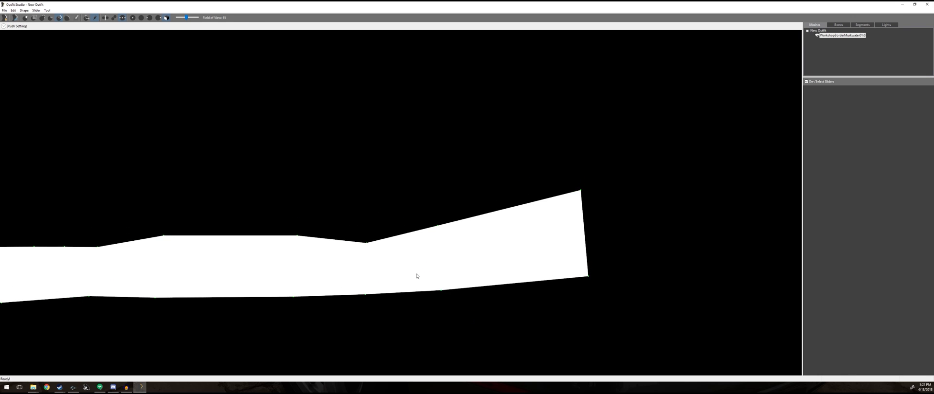
pyautogui.moveTo(368, 246); pyautogui.dragTo(369, 212)
# Lower the two bottom-edge vertices next to the lowered corner on the adjoining side, level with that corner
pyautogui.moveTo(579, 301); pyautogui.dragTo(415, 268, button='right')
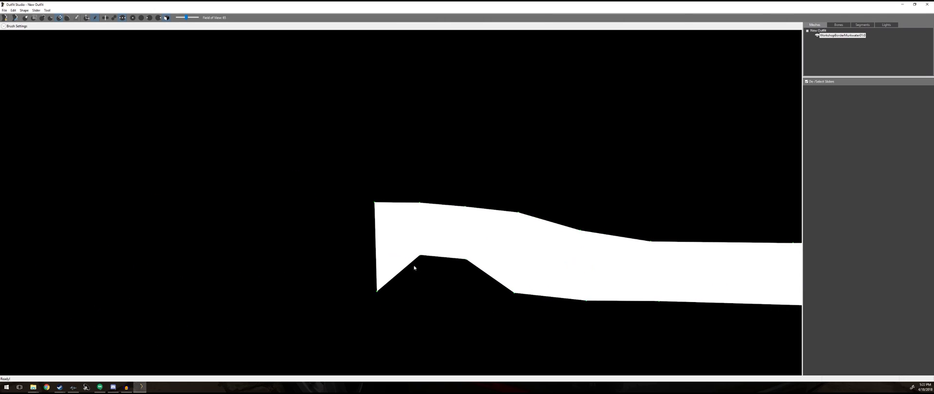
pyautogui.moveTo(423, 256); pyautogui.dragTo(409, 354)
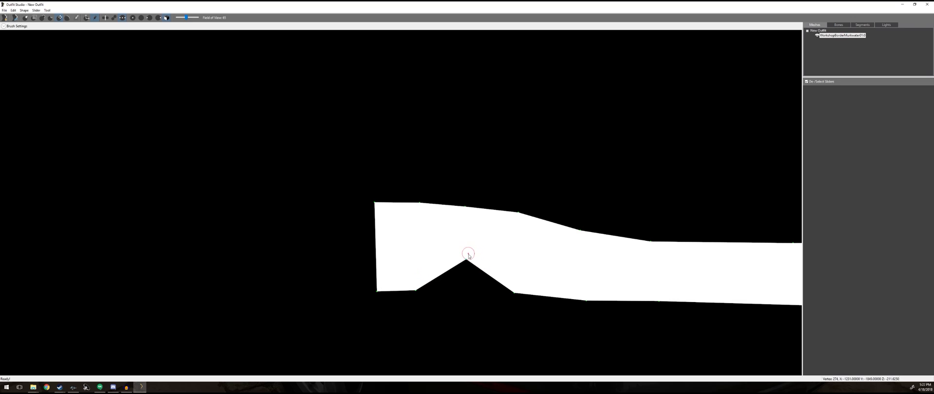
pyautogui.moveTo(467, 259); pyautogui.dragTo(457, 343)
# Raise the two top-edge vertices where the adjoining side dips away from the corner, smoothing its slope
pyautogui.moveTo(497, 311)
pyautogui.mouseDown(button='right')
pyautogui.moveTo(494, 361)
pyautogui.moveTo(520, 198)
pyautogui.moveTo(516, 272)
pyautogui.moveTo(621, 42)
pyautogui.moveTo(463, 119)
pyautogui.moveTo(476, 79)
pyautogui.moveTo(465, 183)
pyautogui.moveTo(483, 252)
pyautogui.moveTo(466, 242)
pyautogui.moveTo(476, 260)
pyautogui.mouseUp(button='right')
pyautogui.moveTo(457, 238); pyautogui.dragTo(458, 211)
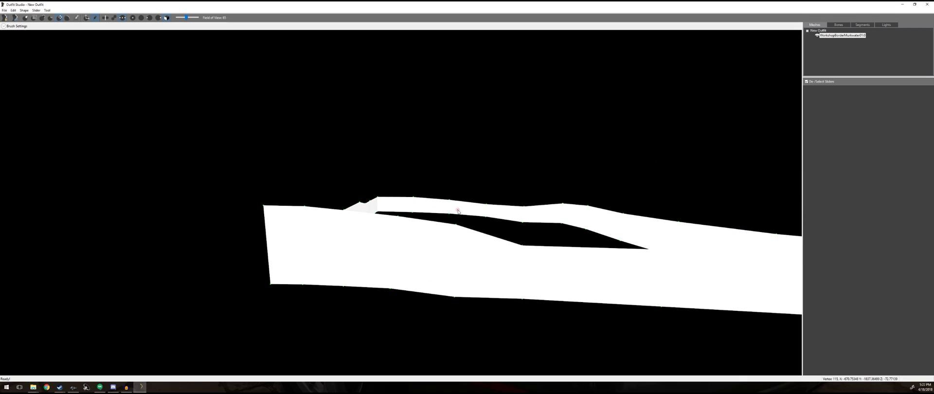
pyautogui.moveTo(523, 246); pyautogui.dragTo(526, 211)
pyautogui.moveTo(525, 211)
pyautogui.mouseDown(button='right')
pyautogui.moveTo(518, 263)
pyautogui.moveTo(358, 269)
pyautogui.mouseUp(button='right')
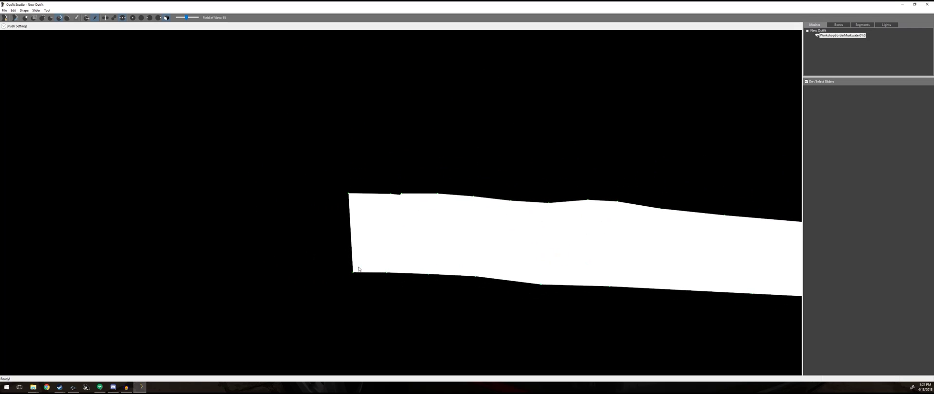
# Export the reshaped border mesh to the Tutorial folder as a NIF file named WorkshopBorderMurkwaterTUT.nif
pyautogui.moveTo(520, 257); pyautogui.dragTo(480, 240, button='right')
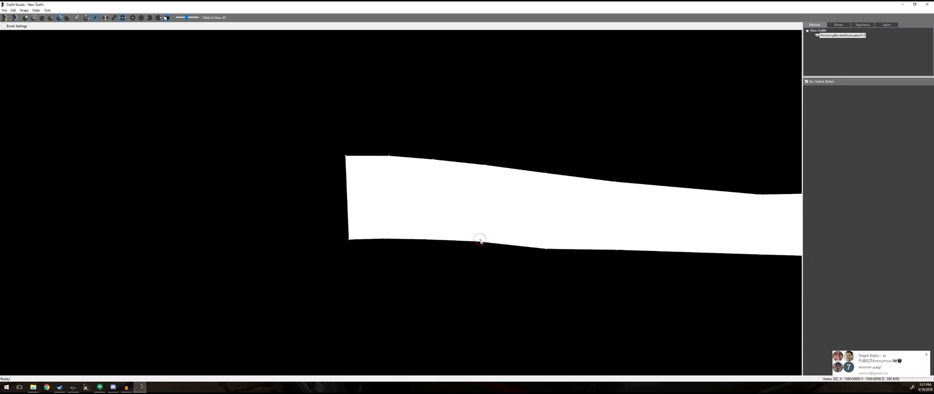
pyautogui.click(927, 356)
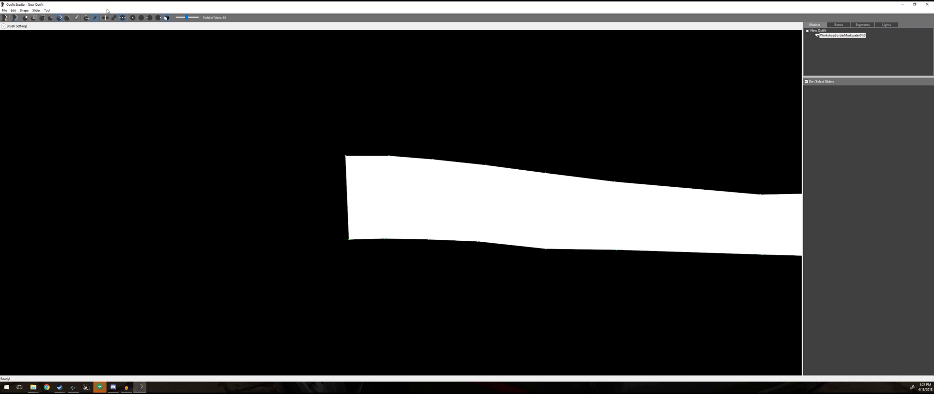
pyautogui.click(4, 11)
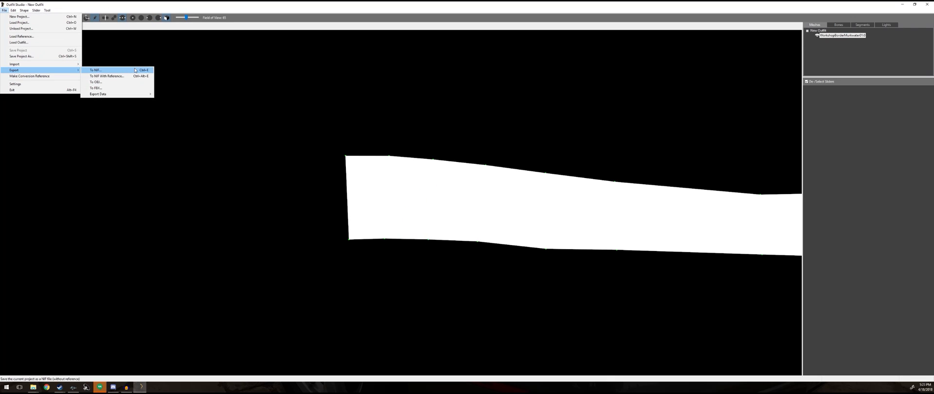
pyautogui.click(135, 70)
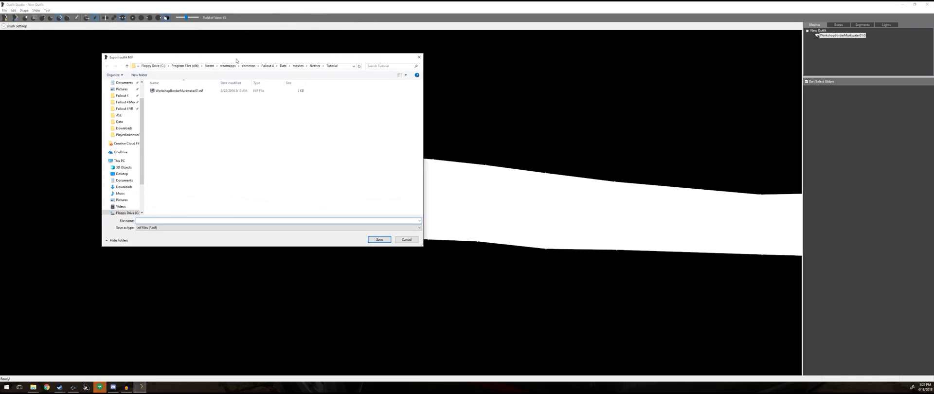
pyautogui.click(212, 90)
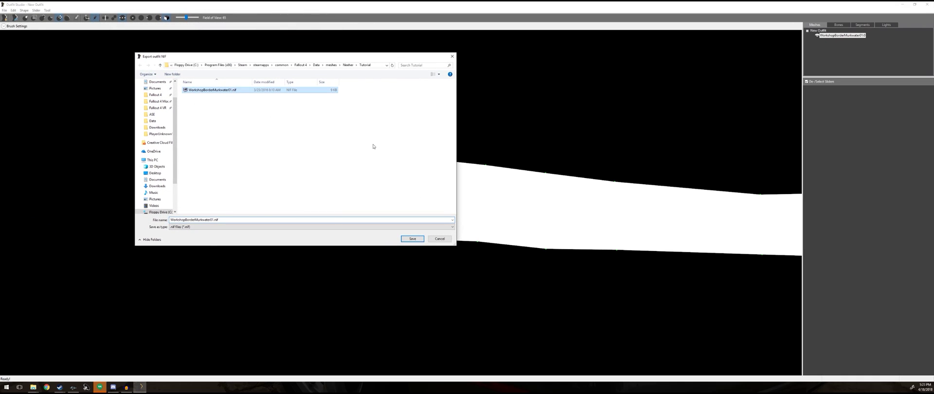
pyautogui.click(213, 220)
pyautogui.click(213, 220)
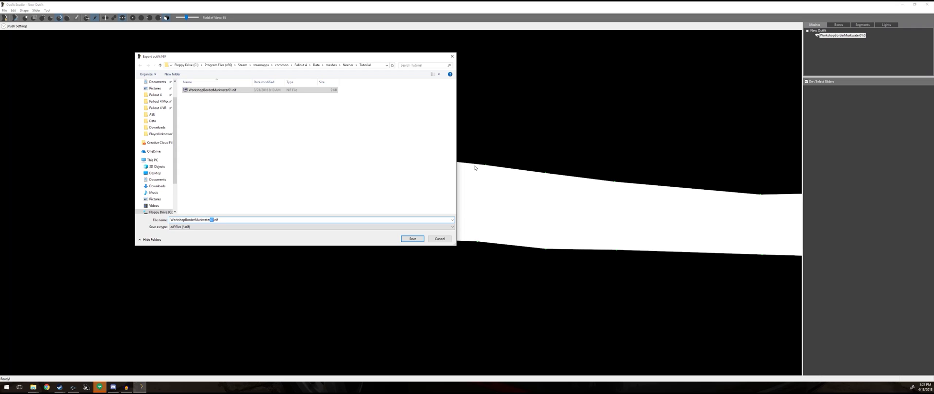
pyautogui.write('TL')
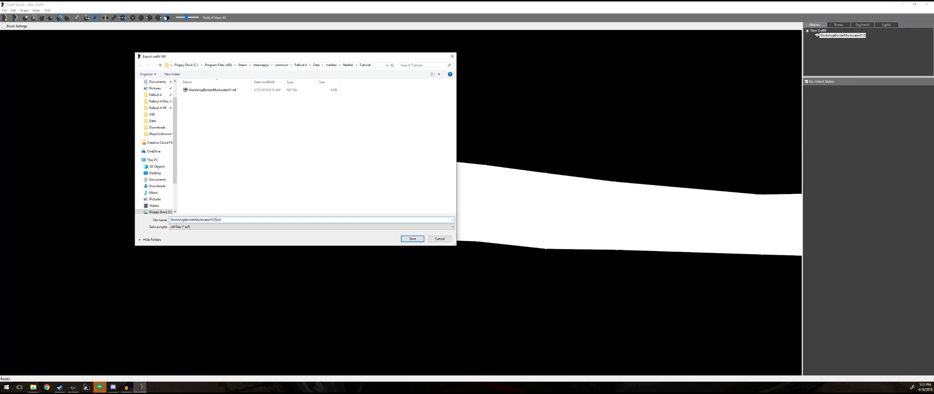
pyautogui.press('Return')
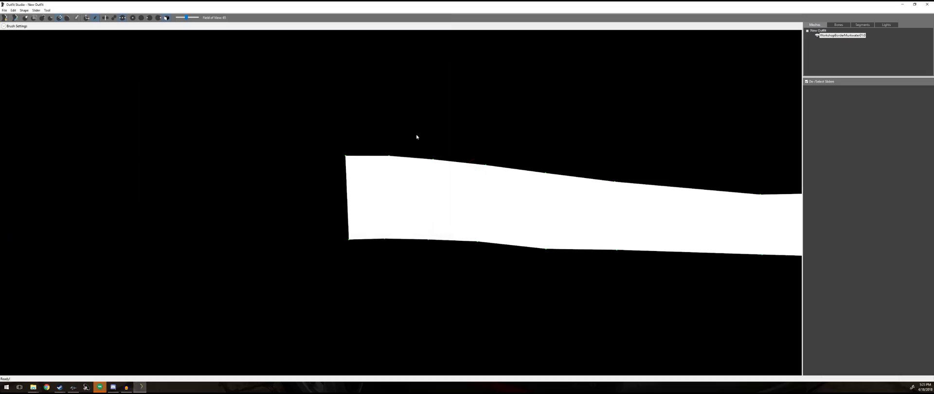
# Switch to the Creation Kit and set the placed border's base object model to WorkshopBorderMurkwaterTUT.nif from the Tutorial folder, matching its editor ID to the model
pyautogui.click(73, 387)
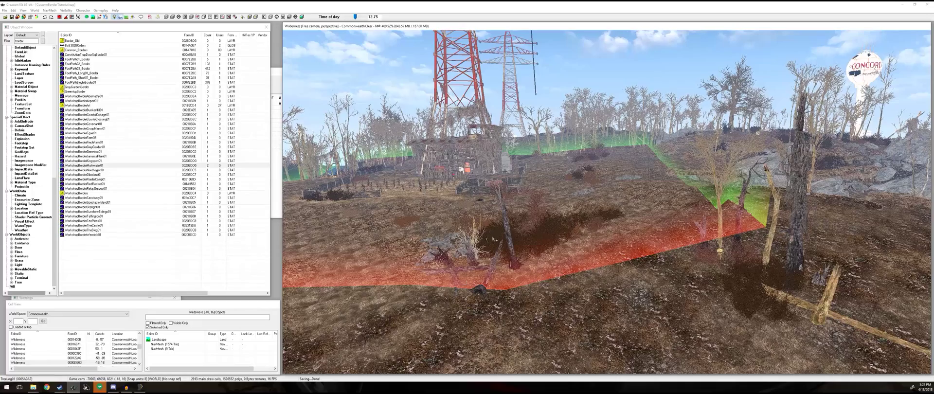
pyautogui.scroll(-5, 607, 282)
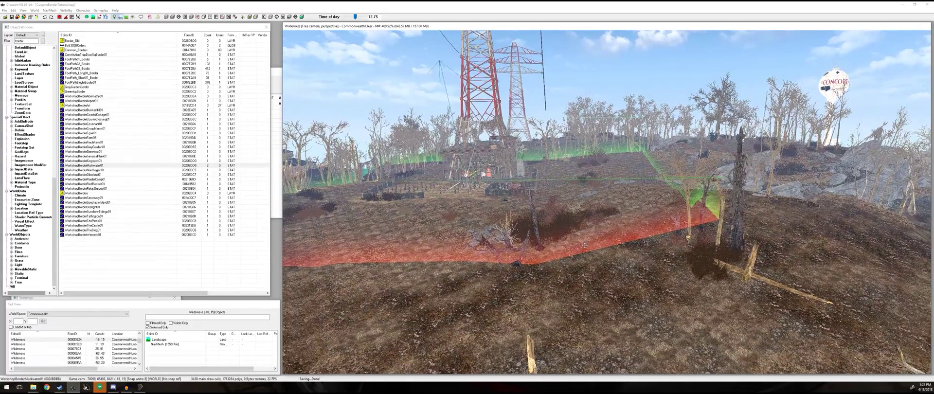
pyautogui.keyDown('shift'); pyautogui.moveTo(607, 281); pyautogui.dragTo(666, 272, button='middle'); pyautogui.keyUp('shift')
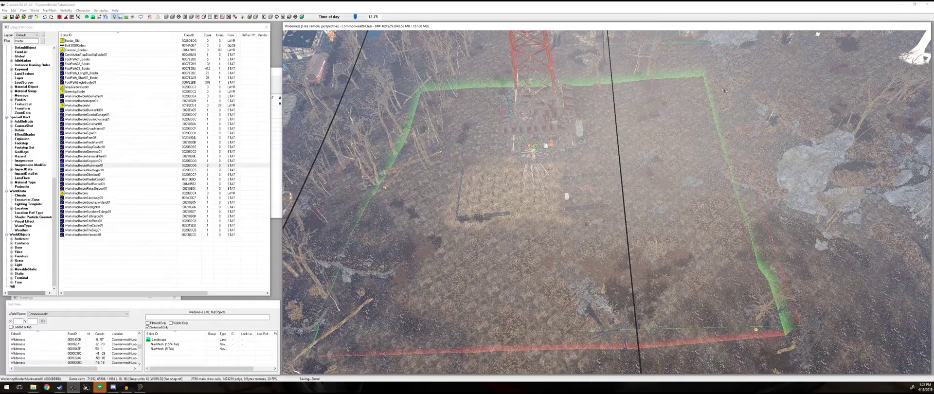
pyautogui.doubleClick(680, 76)
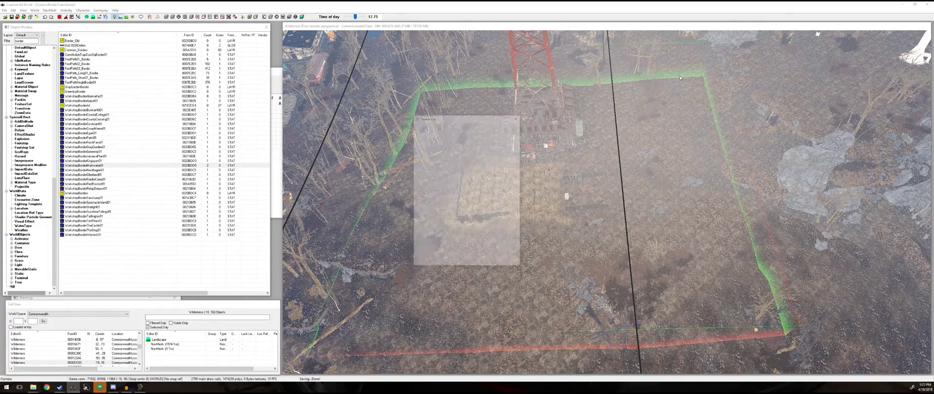
pyautogui.click(502, 137)
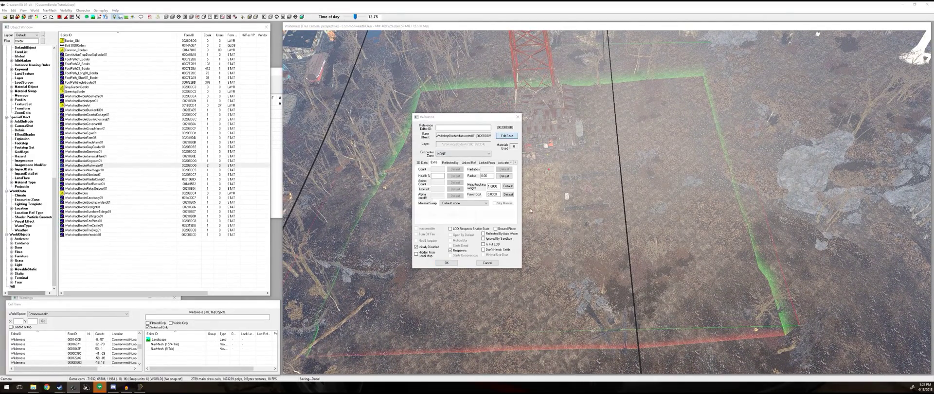
pyautogui.click(463, 173)
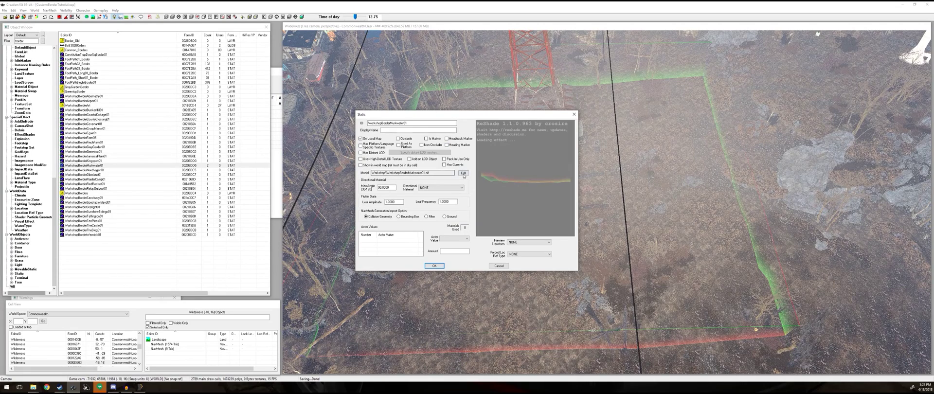
pyautogui.click(446, 94)
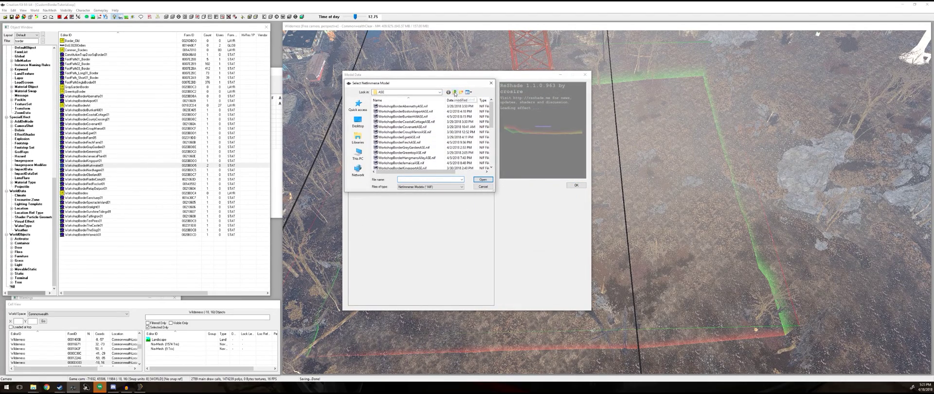
pyautogui.click(455, 93)
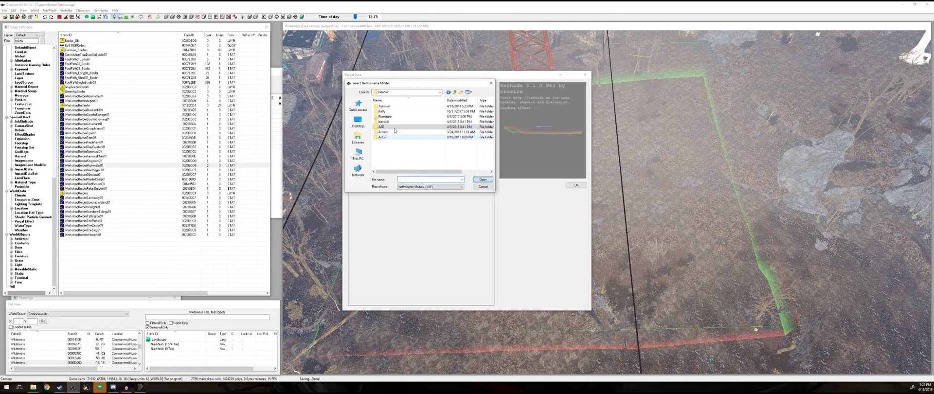
pyautogui.doubleClick(385, 106)
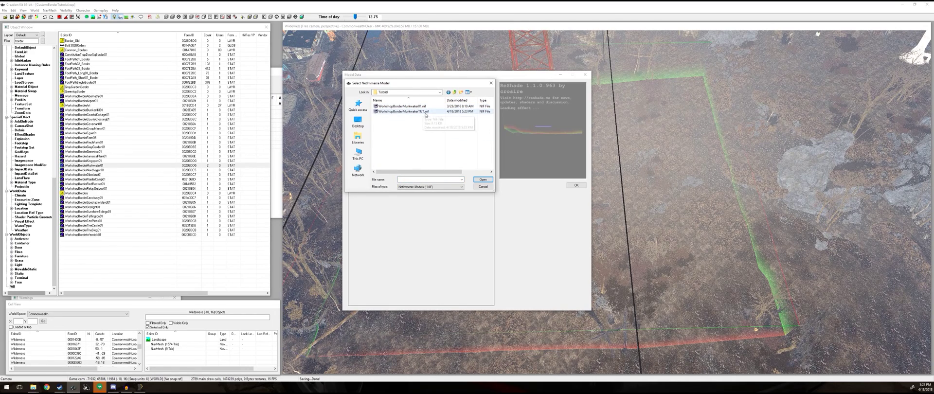
pyautogui.doubleClick(414, 112)
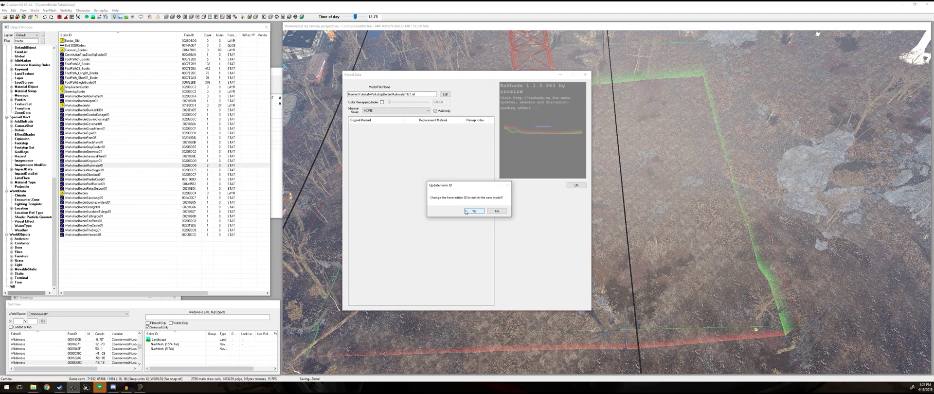
pyautogui.click(479, 212)
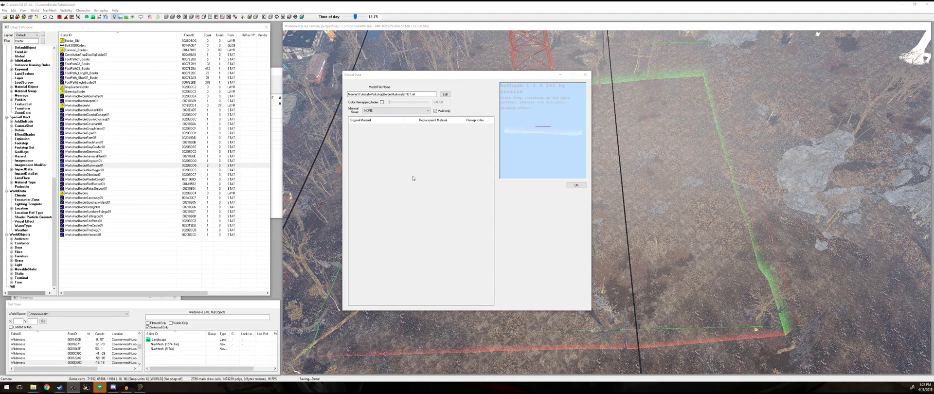
pyautogui.click(575, 186)
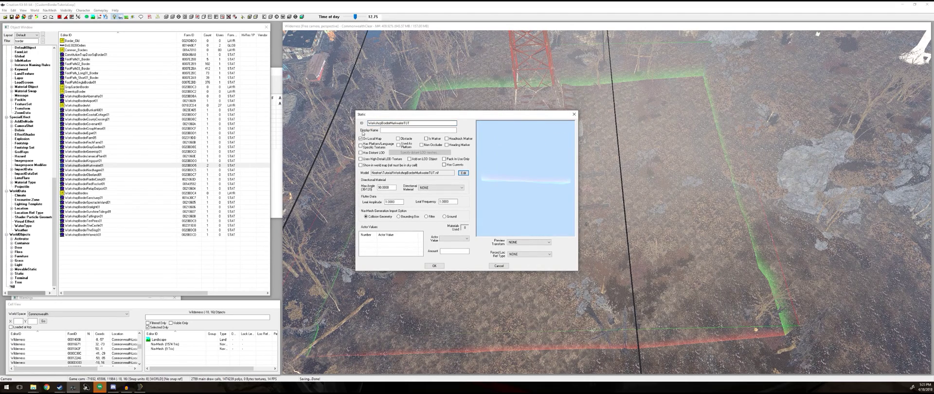
# Save the edited base object as a new form, WorkshopBorderMurkwaterTUT, and apply it to the placed border reference
pyautogui.moveTo(376, 122)
pyautogui.mouseDown()
pyautogui.moveTo(426, 126)
pyautogui.moveTo(372, 123)
pyautogui.mouseUp()
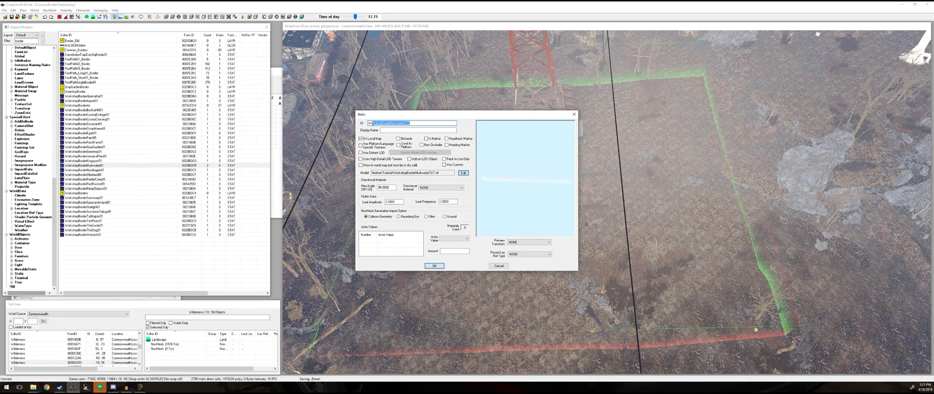
pyautogui.click(434, 266)
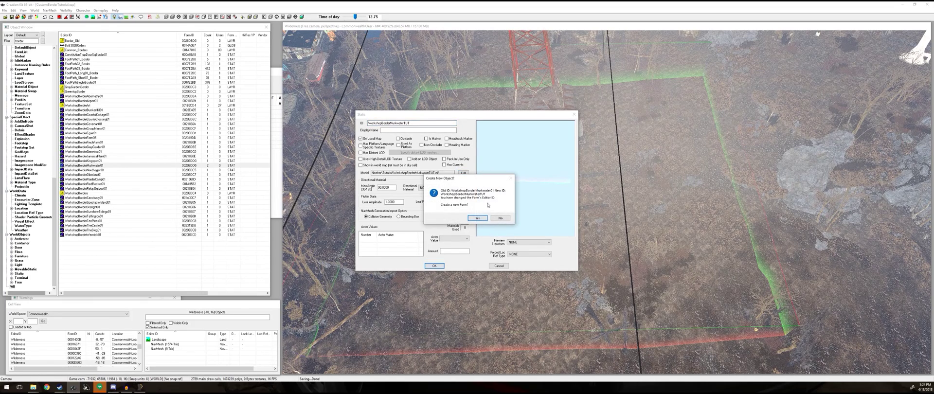
pyautogui.click(477, 219)
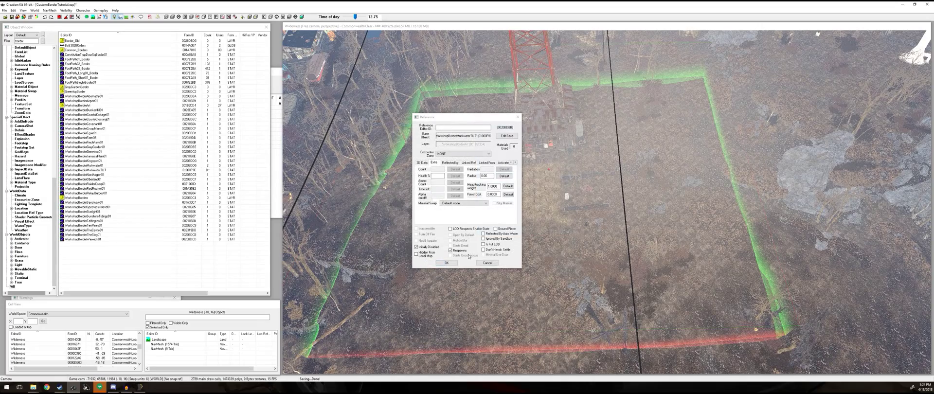
pyautogui.click(446, 263)
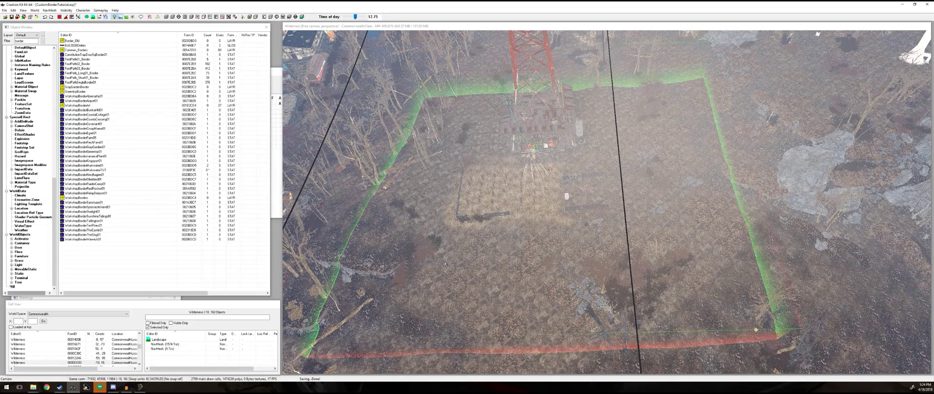
# Examine the updated border from above, and check at ground level how its red side meets the terrain near the dead trees
pyautogui.click(684, 194)
pyautogui.press('m')
pyautogui.scroll(-2, 582, 220)
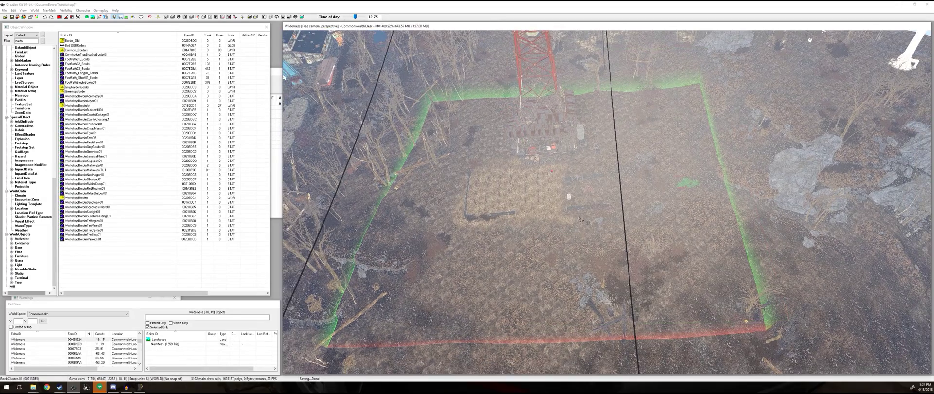
pyautogui.keyDown('shift'); pyautogui.moveTo(603, 183); pyautogui.dragTo(488, 204, button='middle'); pyautogui.keyUp('shift')
pyautogui.scroll(2, 579, 200)
pyautogui.scroll(1, 525, 217)
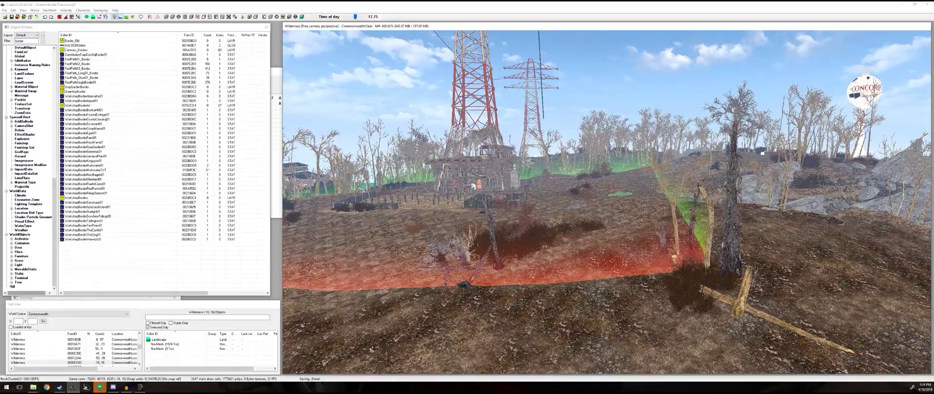
pyautogui.keyDown('shift'); pyautogui.moveTo(736, 223); pyautogui.dragTo(360, 146, button='middle'); pyautogui.keyUp('shift')
pyautogui.moveTo(529, 207); pyautogui.dragTo(526, 207, button='middle')
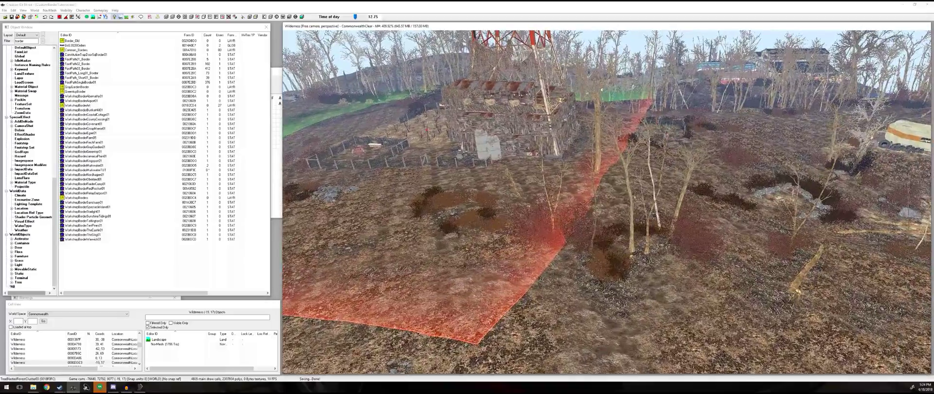
# Inspect the border's remaining sides and corners around the settlement for how well they follow the ground, including the wooded hillside
pyautogui.click(631, 209)
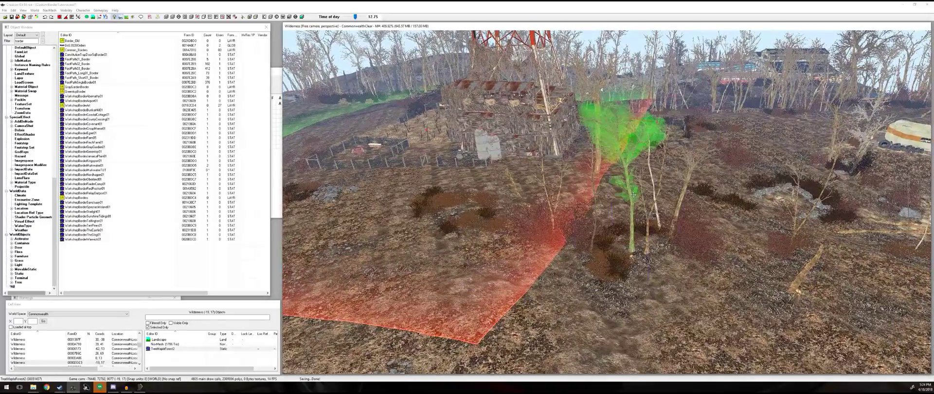
pyautogui.keyDown('shift'); pyautogui.moveTo(631, 209); pyautogui.dragTo(608, 202, button='middle'); pyautogui.keyUp('shift')
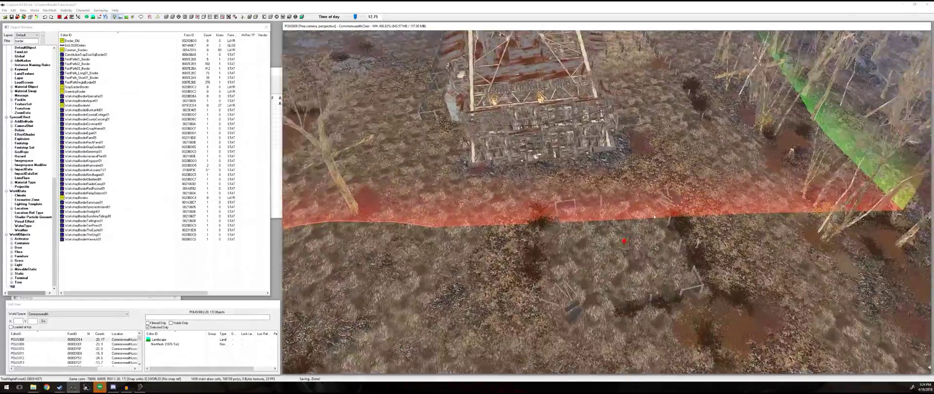
pyautogui.moveTo(655, 217); pyautogui.dragTo(626, 218, button='middle')
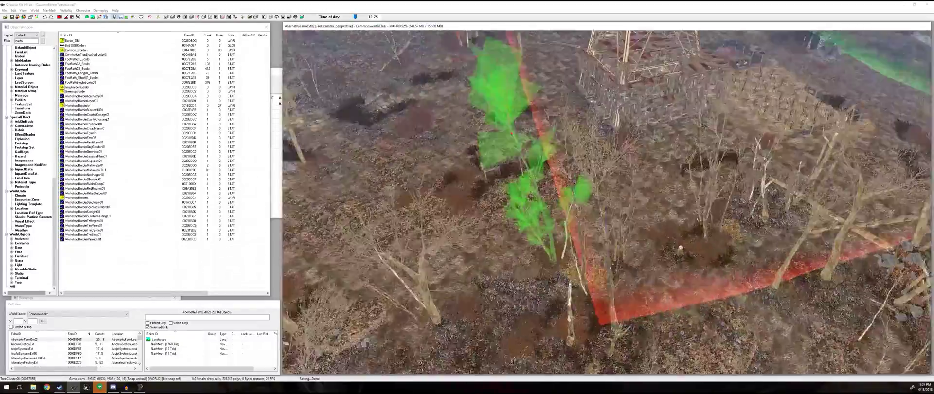
pyautogui.keyDown('shift'); pyautogui.moveTo(613, 204); pyautogui.dragTo(533, 192, button='middle'); pyautogui.keyUp('shift')
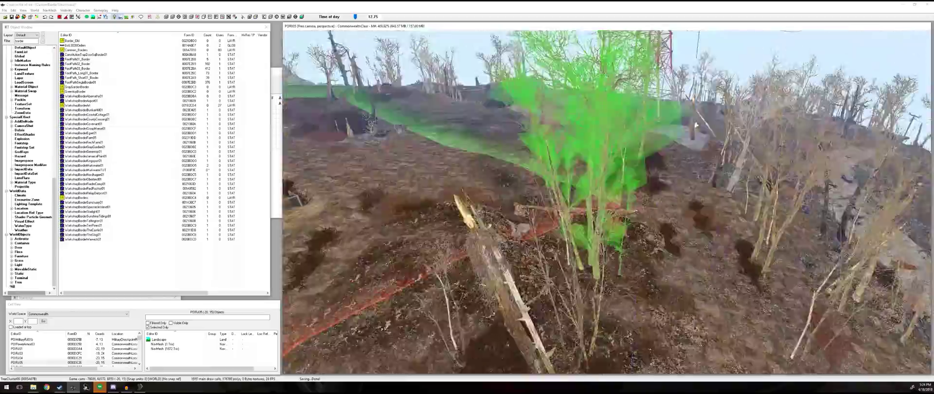
pyautogui.keyDown('shift'); pyautogui.moveTo(697, 125); pyautogui.dragTo(636, 224, button='middle'); pyautogui.keyUp('shift')
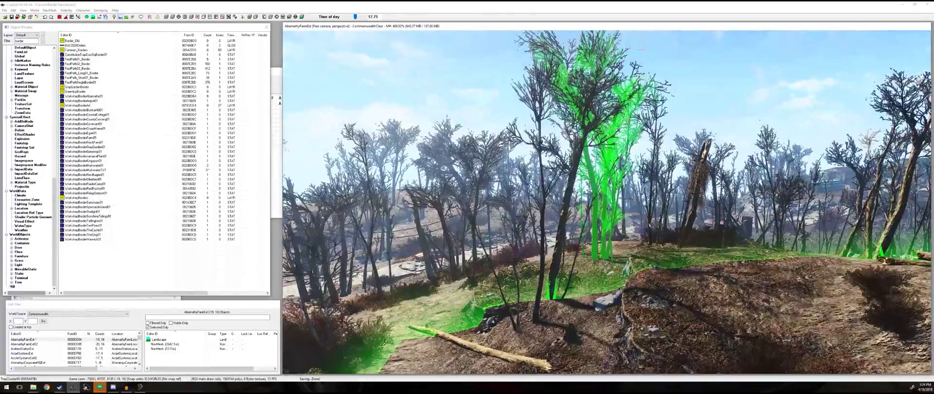
pyautogui.press('a')
pyautogui.keyDown('shift'); pyautogui.moveTo(760, 120); pyautogui.dragTo(587, 263, button='middle'); pyautogui.keyUp('shift')
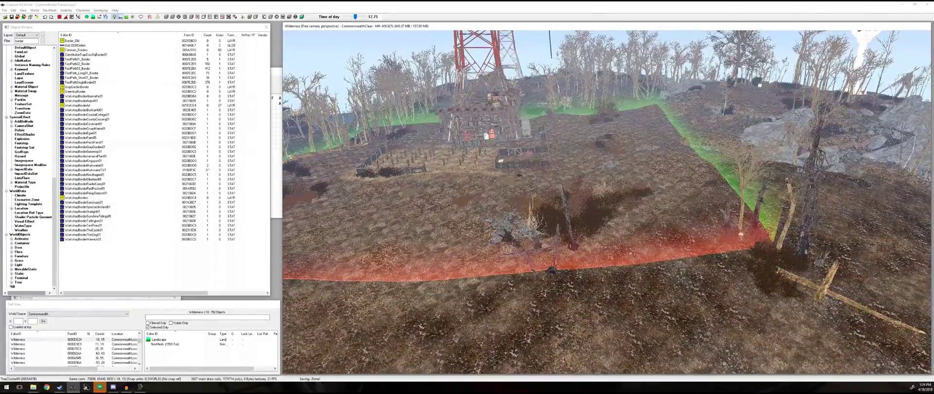
pyautogui.click(581, 199)
pyautogui.scroll(-3, 581, 200)
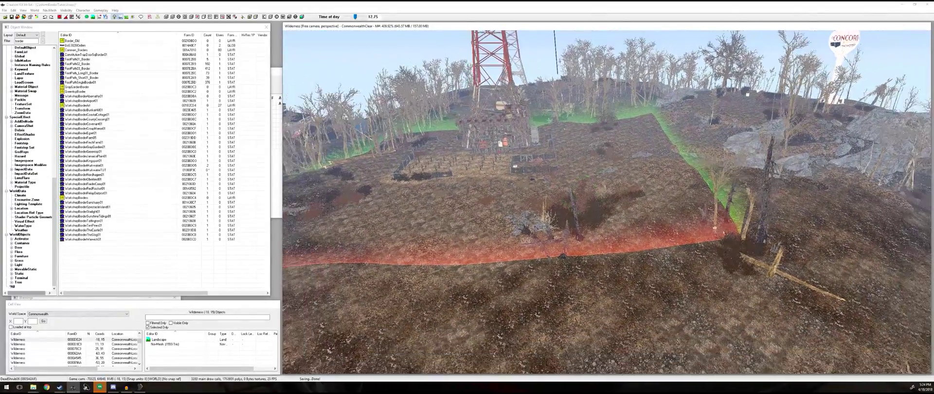
pyautogui.keyDown('shift'); pyautogui.moveTo(580, 199); pyautogui.dragTo(684, 240, button='middle'); pyautogui.keyUp('shift')
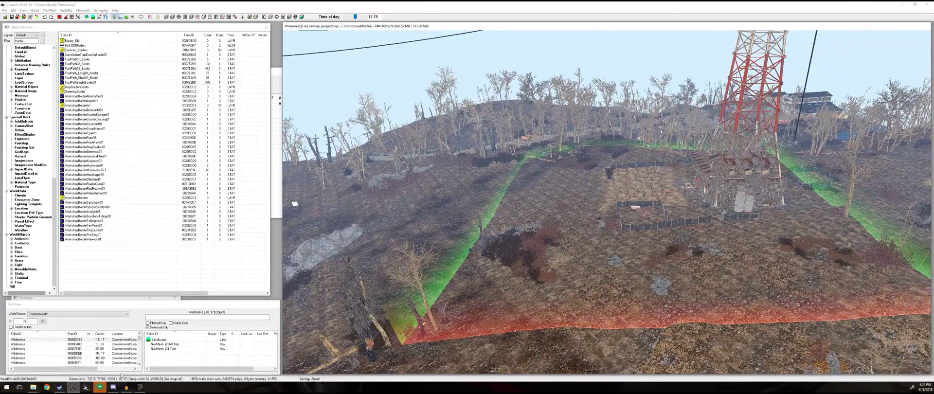
# Compare the border mesh in Outfit Studio with the placed border in the Creation Kit to match the red side facing the tower
pyautogui.click(140, 387)
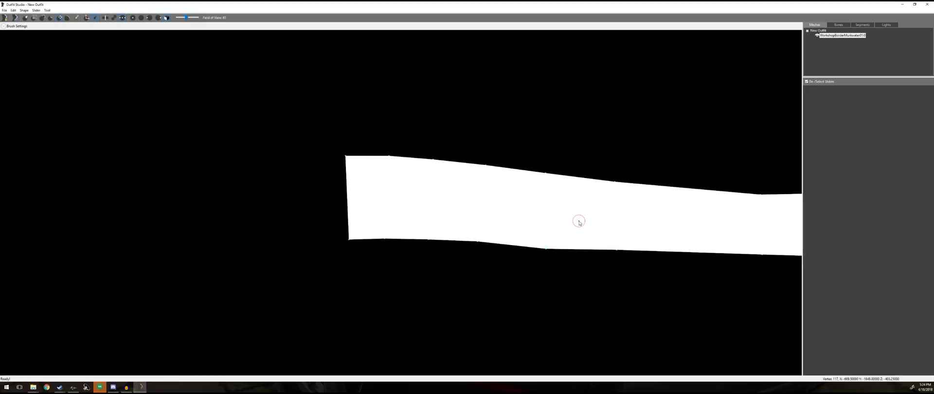
pyautogui.moveTo(572, 143)
pyautogui.mouseDown(button='right')
pyautogui.moveTo(572, 194)
pyautogui.moveTo(569, 140)
pyautogui.mouseUp(button='right')
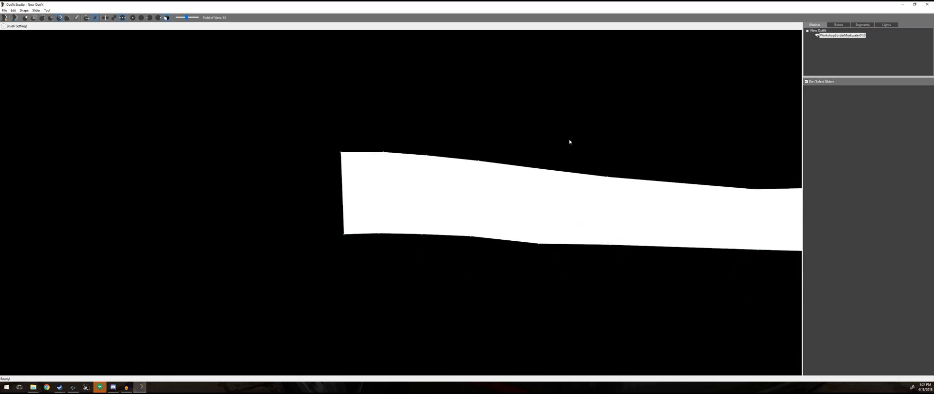
pyautogui.click(142, 388)
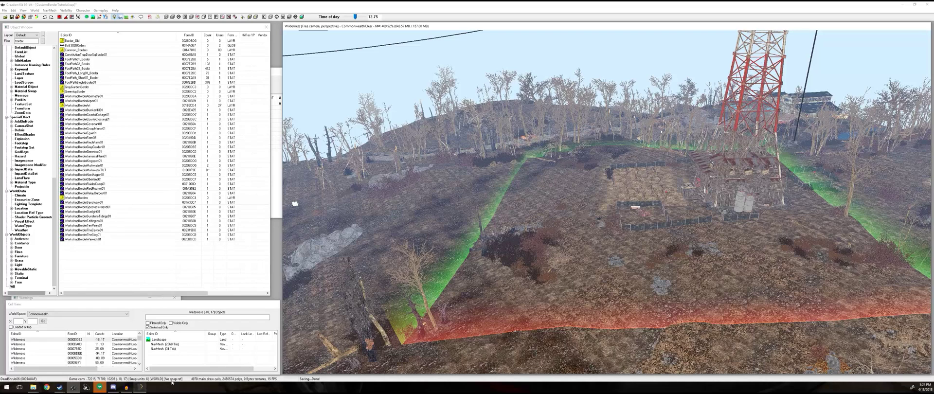
pyautogui.click(662, 200)
pyautogui.moveTo(662, 200); pyautogui.dragTo(826, 196, button='middle')
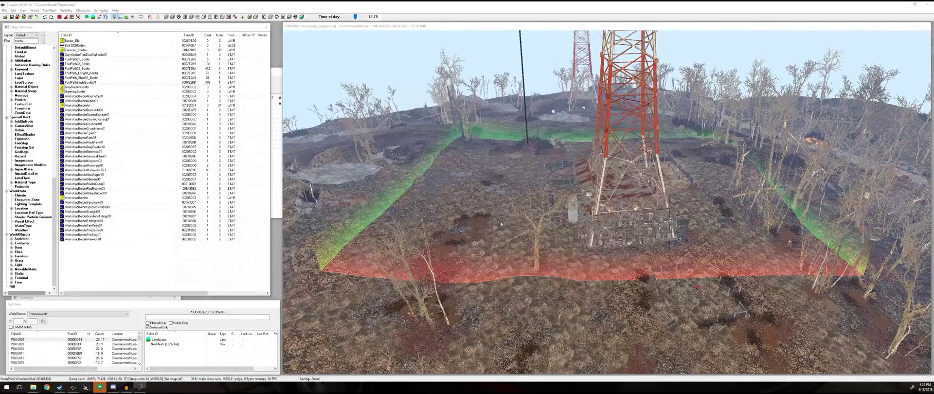
pyautogui.hotkey('alt', 'Tab')
pyautogui.moveTo(691, 182); pyautogui.dragTo(446, 181, button='right')
pyautogui.hotkey('alt', 'Tab')
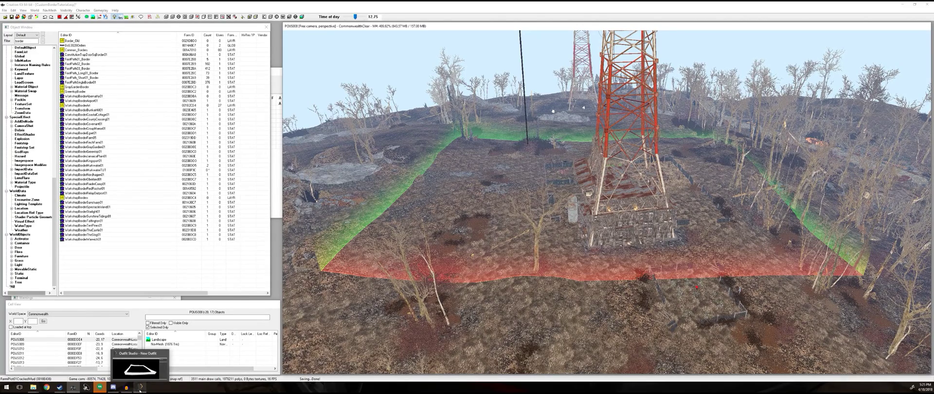
# Switch to Outfit Studio and pull two bottom-edge vertices of the border's long side downward so the wall reaches into the ground
pyautogui.click(140, 390)
pyautogui.moveTo(515, 225); pyautogui.dragTo(336, 223, button='right')
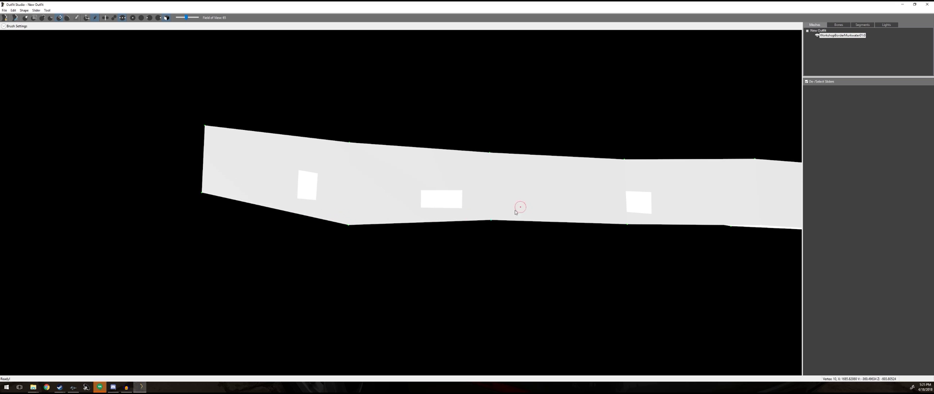
pyautogui.moveTo(490, 220); pyautogui.dragTo(156, 209, button='right')
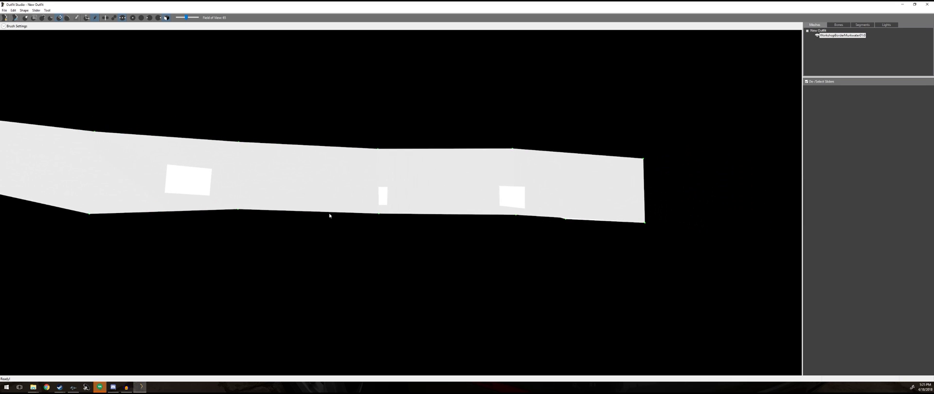
pyautogui.moveTo(380, 214); pyautogui.dragTo(377, 252)
pyautogui.moveTo(545, 236); pyautogui.dragTo(411, 217, button='middle')
pyautogui.moveTo(428, 248); pyautogui.dragTo(457, 217, button='right')
pyautogui.moveTo(454, 217); pyautogui.dragTo(457, 255)
pyautogui.moveTo(323, 238); pyautogui.dragTo(492, 221, button='right')
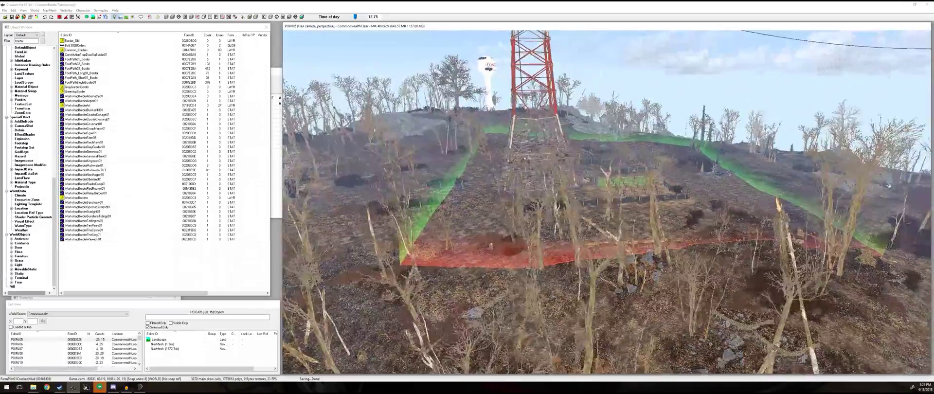
# Check the wooded side in the Creation Kit, then raise one bottom-edge vertex and the sagging top-edge vertices of the matching mesh wall
pyautogui.moveTo(889, 187); pyautogui.dragTo(924, 181, button='middle')
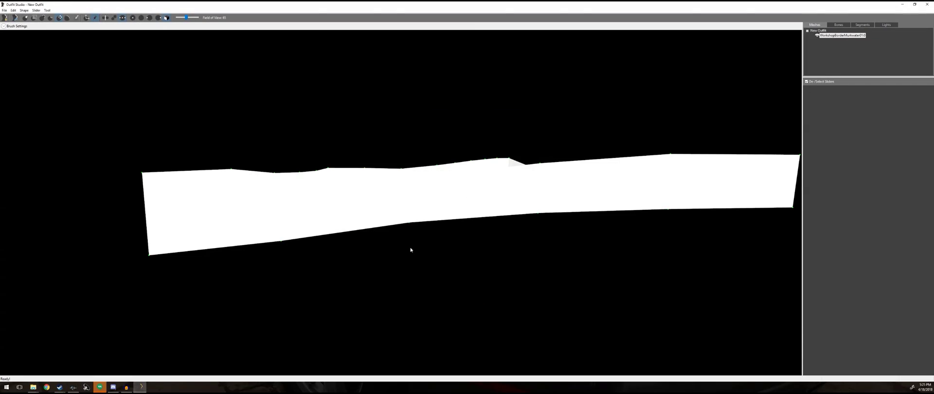
pyautogui.moveTo(411, 248); pyautogui.dragTo(396, 226, button='right')
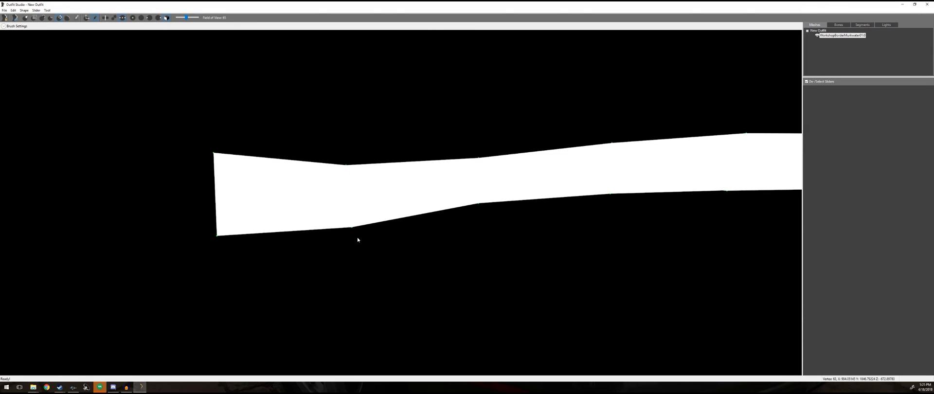
pyautogui.moveTo(605, 277); pyautogui.dragTo(357, 246, button='middle')
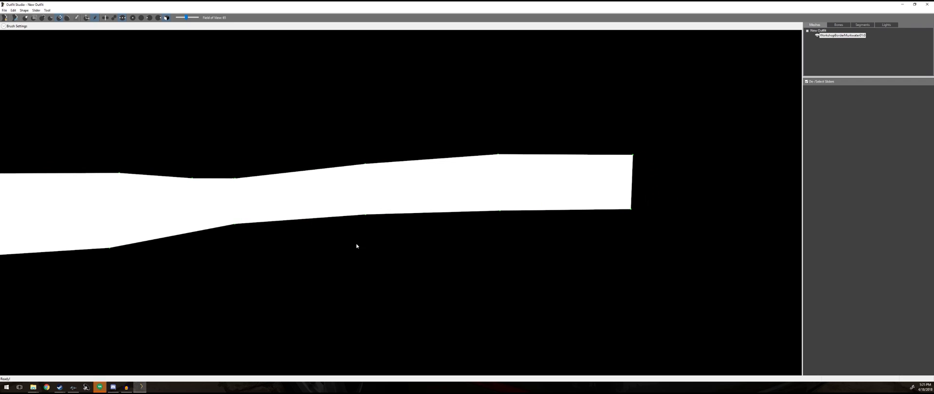
pyautogui.moveTo(365, 214); pyautogui.dragTo(382, 205)
pyautogui.moveTo(235, 180); pyautogui.dragTo(237, 145)
pyautogui.moveTo(373, 170); pyautogui.dragTo(371, 152)
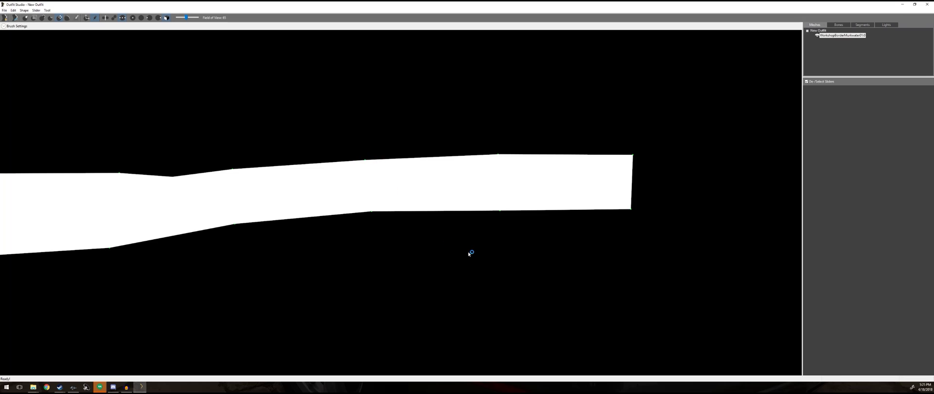
pyautogui.moveTo(471, 252); pyautogui.dragTo(659, 246, button='middle')
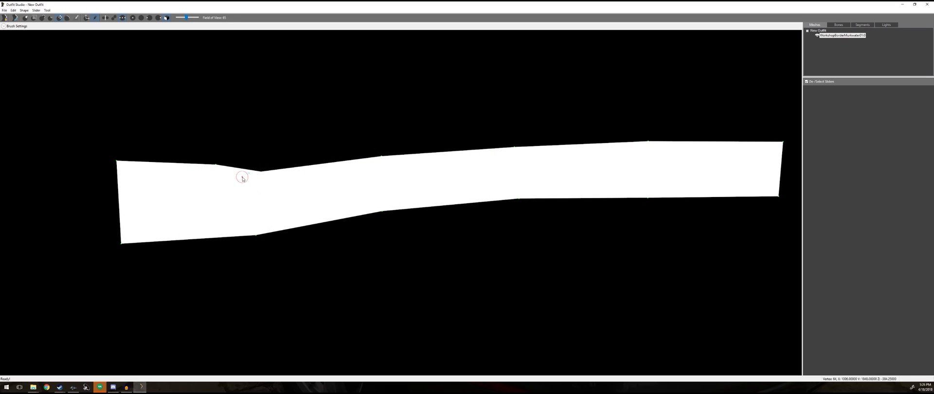
pyautogui.moveTo(250, 176); pyautogui.dragTo(250, 162)
pyautogui.moveTo(589, 240); pyautogui.dragTo(278, 273, button='middle')
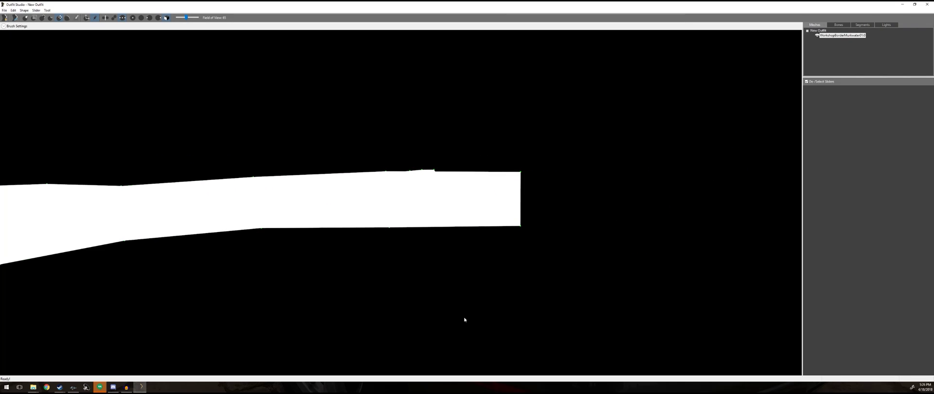
# Compare the border's wooded side and dead-tree corner in the Creation Kit with the corresponding walls of the mesh in Outfit Studio
pyautogui.moveTo(465, 319); pyautogui.dragTo(555, 298, button='right')
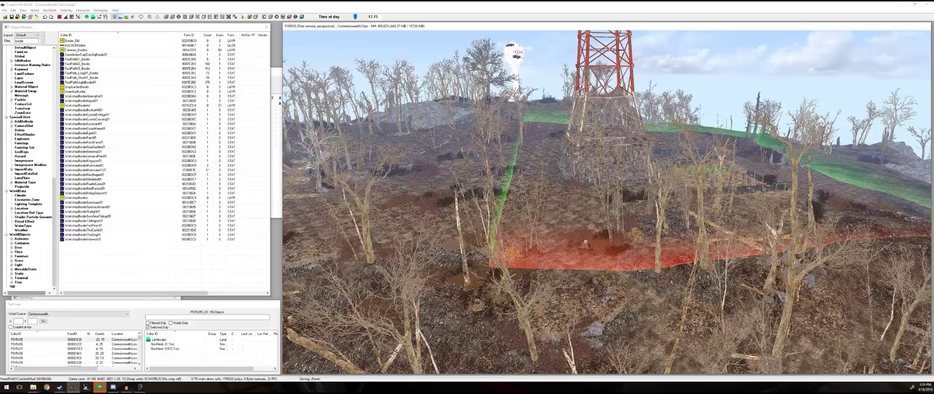
pyautogui.moveTo(530, 195); pyautogui.dragTo(621, 274, button='middle')
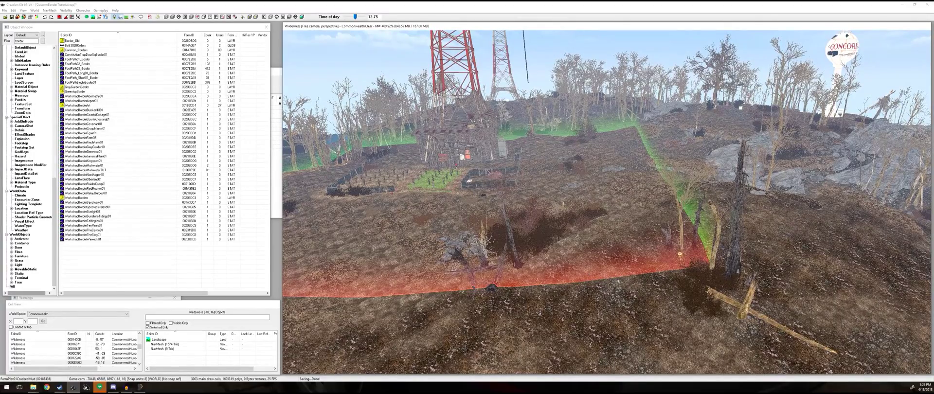
pyautogui.press('w')
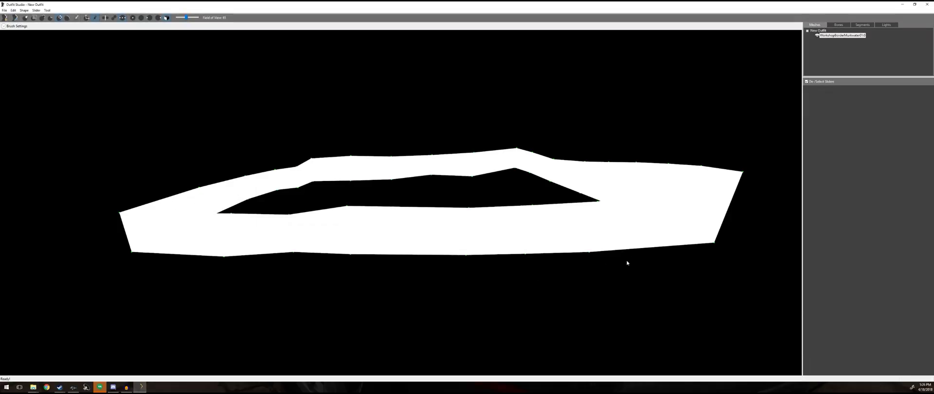
pyautogui.moveTo(627, 263); pyautogui.dragTo(623, 252, button='right')
pyautogui.moveTo(580, 214); pyautogui.dragTo(444, 228, button='middle')
pyautogui.moveTo(489, 198)
pyautogui.mouseDown()
pyautogui.moveTo(539, 221)
pyautogui.moveTo(639, 204)
pyautogui.moveTo(727, 203)
pyautogui.moveTo(756, 213)
pyautogui.mouseUp()
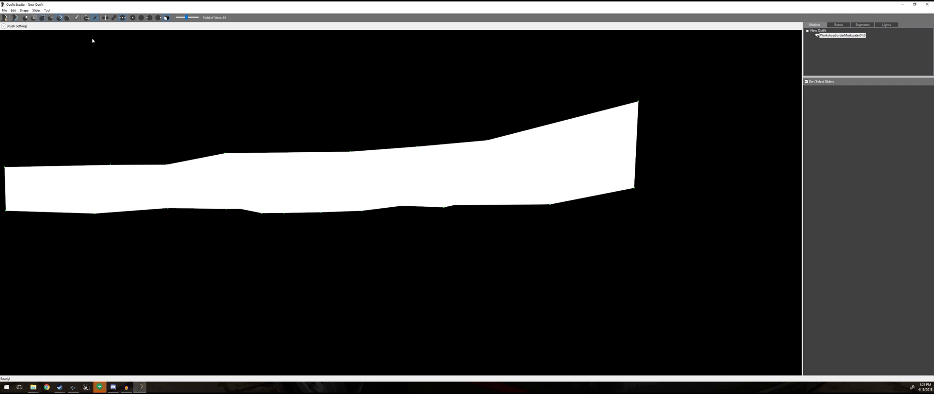
# Export the reshaped border to NIF, replacing the existing WorkshopBorderMurkwaterTUT.nif in the Tutorial folder
pyautogui.click(4, 10)
pyautogui.moveTo(39, 72)
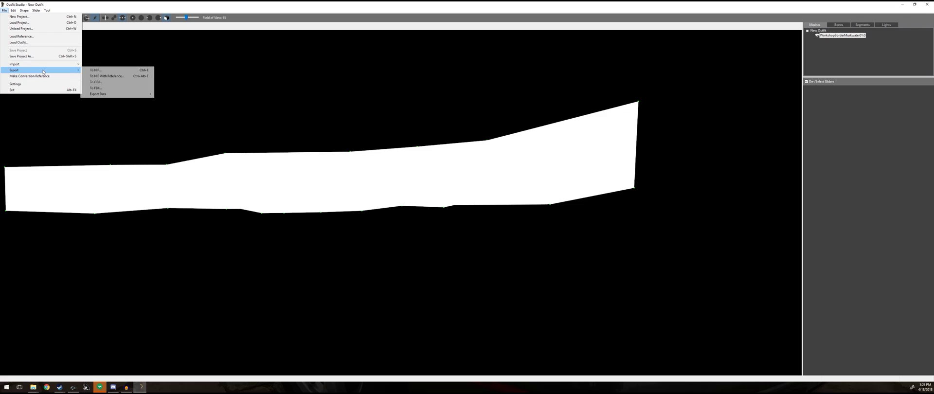
pyautogui.click(107, 71)
pyautogui.doubleClick(214, 95)
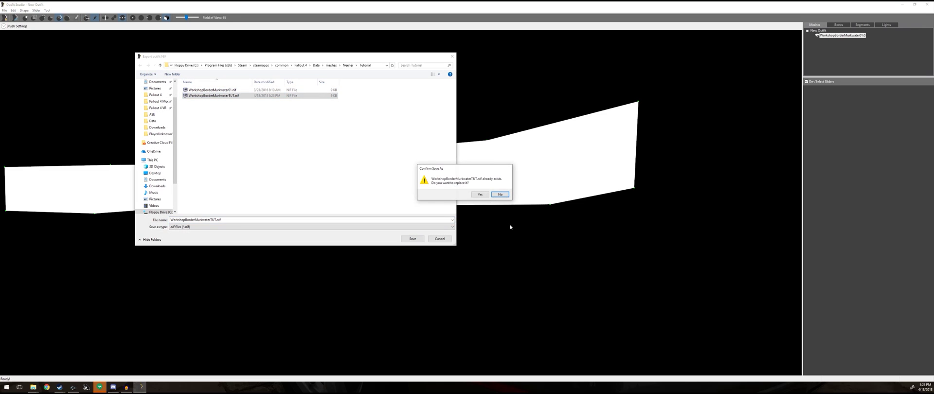
pyautogui.click(481, 194)
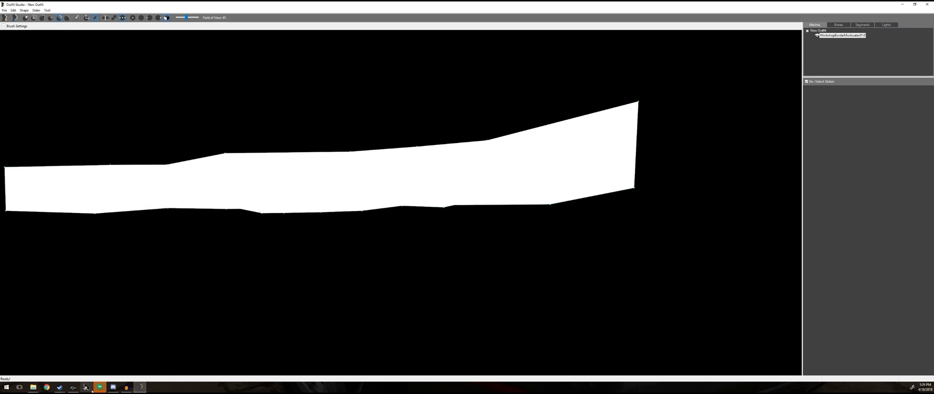
# Switch to the Creation Kit and inspect the border from above, then check how its red sides near the farm plot and tower meet the ground
pyautogui.click(73, 387)
pyautogui.keyDown('shift'); pyautogui.moveTo(498, 188); pyautogui.dragTo(558, 249, button='middle'); pyautogui.keyUp('shift')
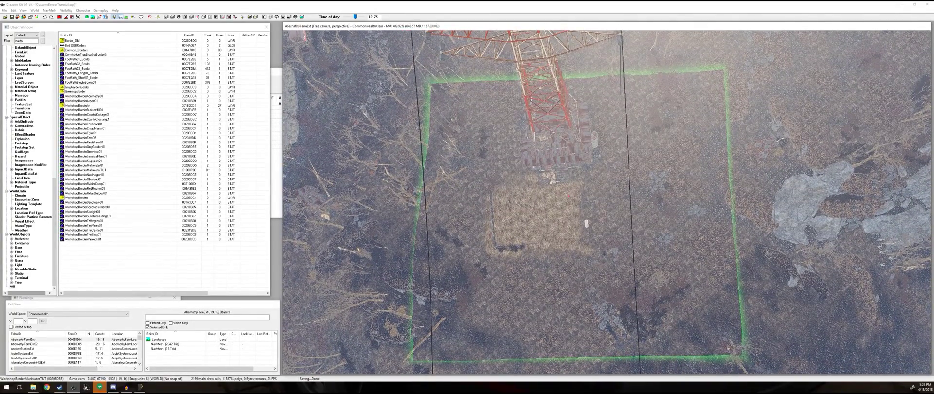
pyautogui.click(559, 215)
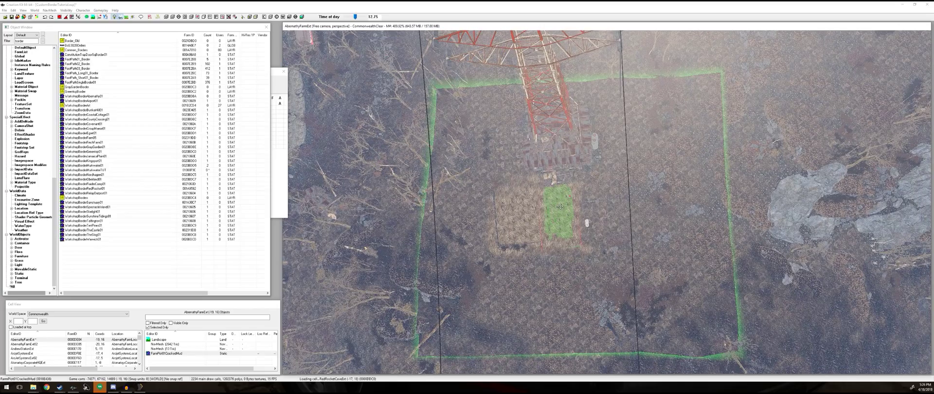
pyautogui.scroll(2, 599, 263)
pyautogui.keyDown('shift'); pyautogui.moveTo(599, 263); pyautogui.dragTo(655, 205, button='middle'); pyautogui.keyUp('shift')
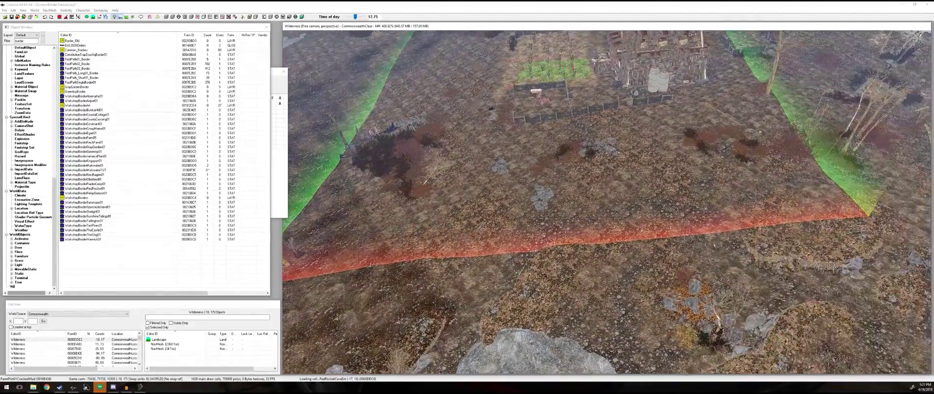
pyautogui.moveTo(715, 246); pyautogui.dragTo(522, 257, button='middle')
pyautogui.click(636, 264)
pyautogui.keyDown('shift'); pyautogui.moveTo(637, 264); pyautogui.dragTo(579, 209, button='middle'); pyautogui.keyUp('shift')
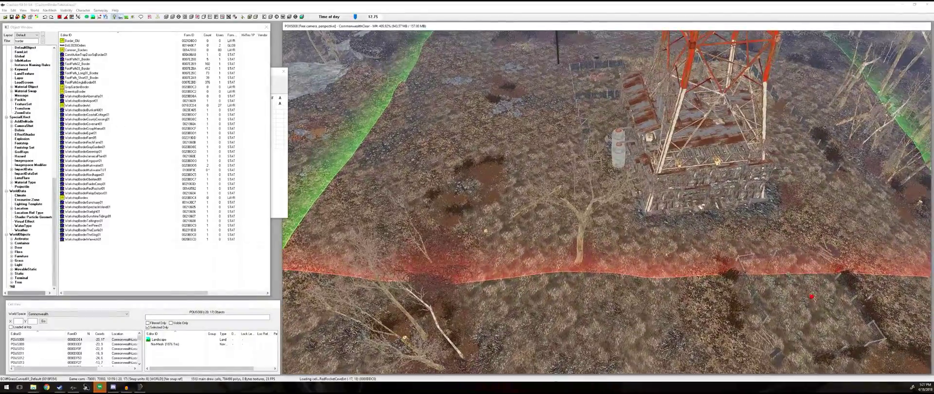
# Examine up close how the border's bottom edge meets the terrain at the corner among the trees
pyautogui.moveTo(735, 282); pyautogui.dragTo(426, 246, button='middle')
pyautogui.click(615, 247)
pyautogui.keyDown('shift'); pyautogui.moveTo(615, 247); pyautogui.dragTo(417, 257, button='middle'); pyautogui.keyUp('shift')
pyautogui.scroll(3, 451, 269)
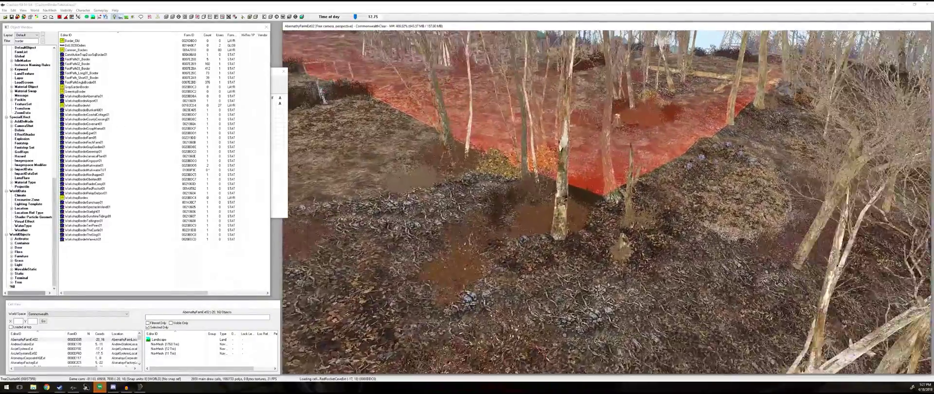
pyautogui.scroll(2, 417, 257)
pyautogui.scroll(-2, 758, 198)
pyautogui.click(757, 198)
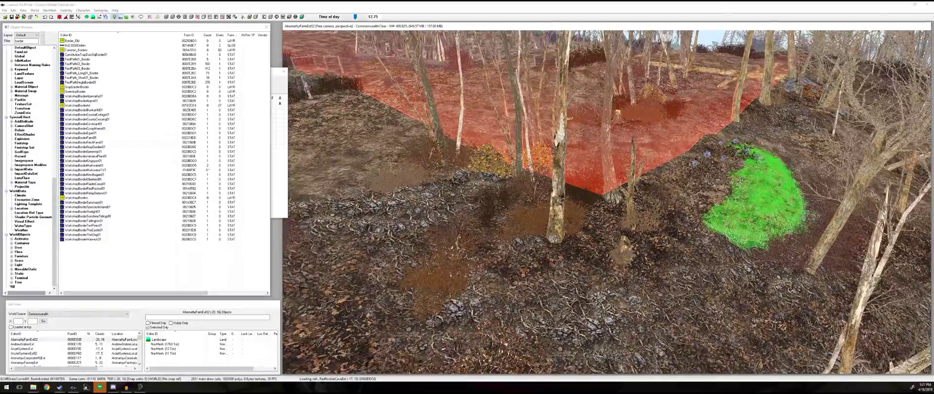
pyautogui.scroll(-2, 757, 198)
pyautogui.keyDown('shift'); pyautogui.moveTo(757, 198); pyautogui.dragTo(579, 105, button='middle'); pyautogui.keyUp('shift')
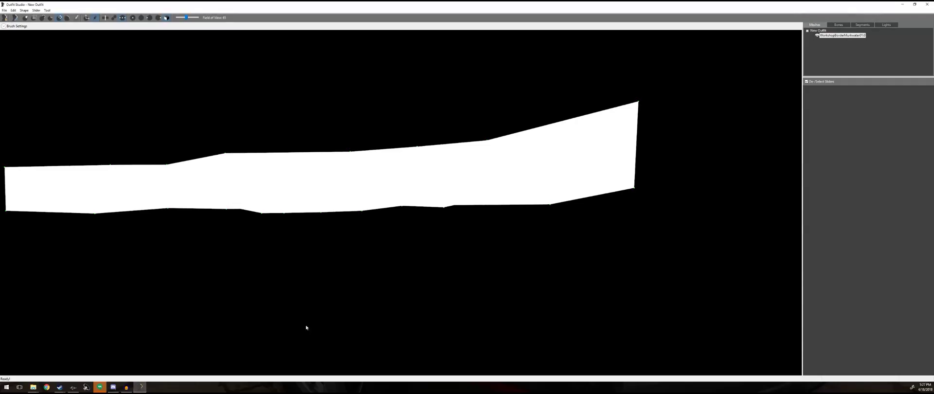
# In Outfit Studio, lower the bottom corner vertex at the tall end of the wooded side's wall
pyautogui.moveTo(307, 327); pyautogui.dragTo(426, 245, button='right')
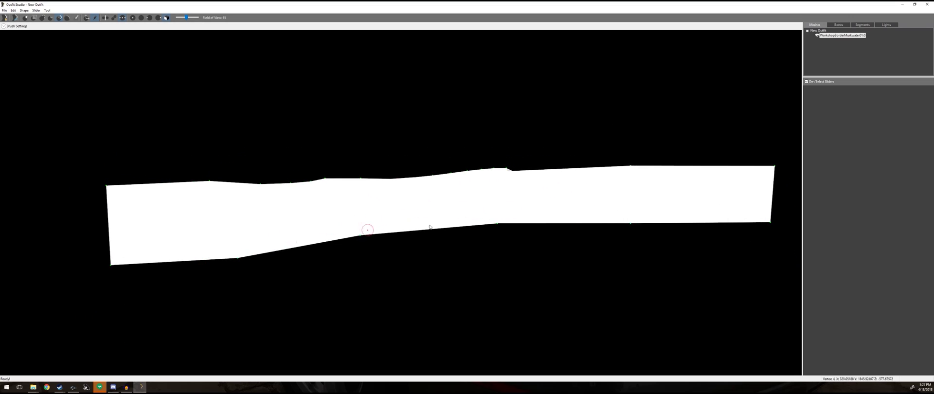
pyautogui.moveTo(369, 223); pyautogui.dragTo(456, 240, button='right')
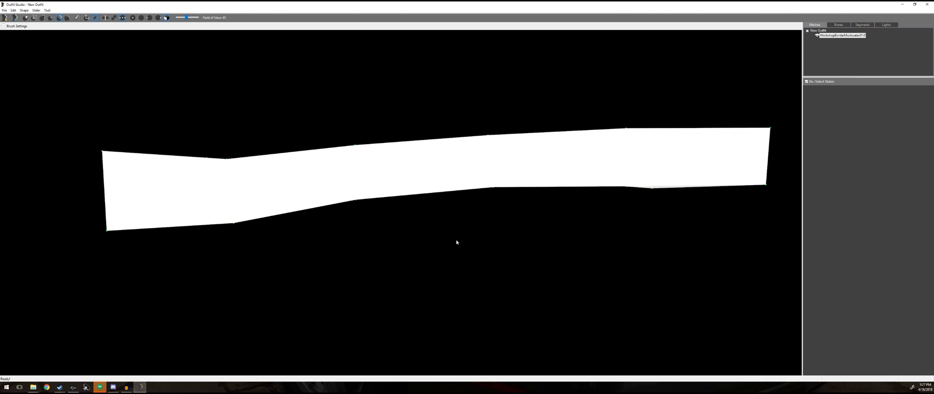
pyautogui.moveTo(367, 260); pyautogui.dragTo(674, 231, button='middle')
pyautogui.moveTo(352, 204); pyautogui.dragTo(356, 225)
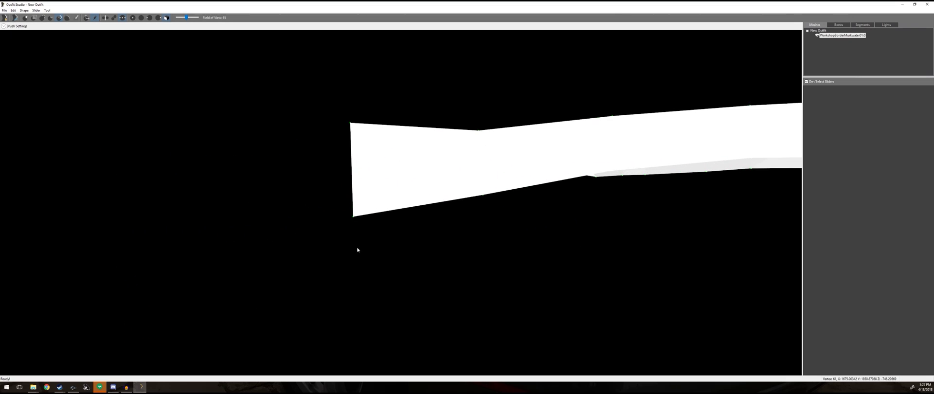
pyautogui.moveTo(469, 267); pyautogui.dragTo(455, 294, button='right')
# Export the mesh with the lowered corner to NIF, overwriting WorkshopBorderMurkwaterTUT.nif
pyautogui.click(6, 11)
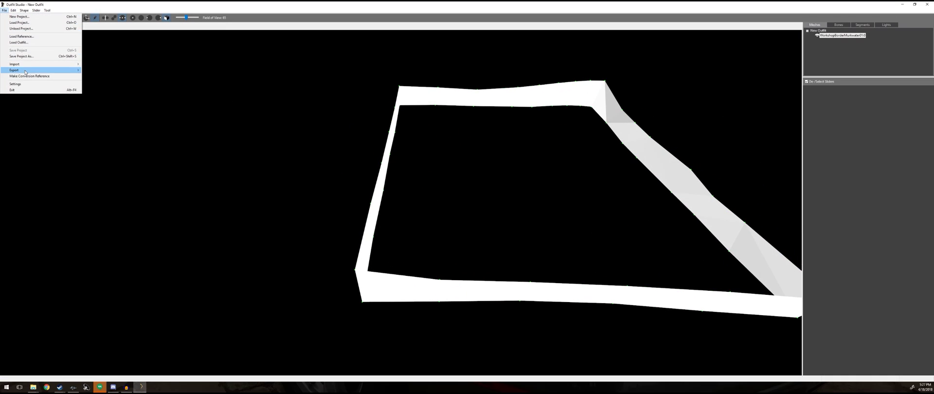
pyautogui.moveTo(21, 71)
pyautogui.click(105, 69)
pyautogui.click(5, 10)
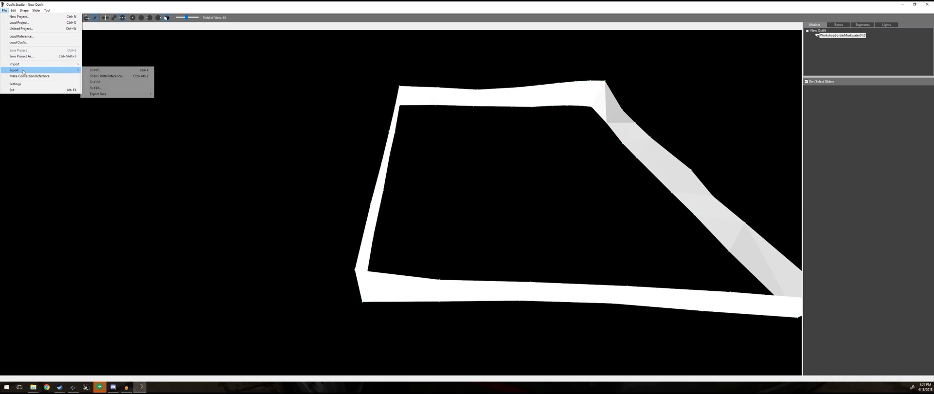
pyautogui.click(105, 69)
pyautogui.click(214, 96)
pyautogui.click(412, 239)
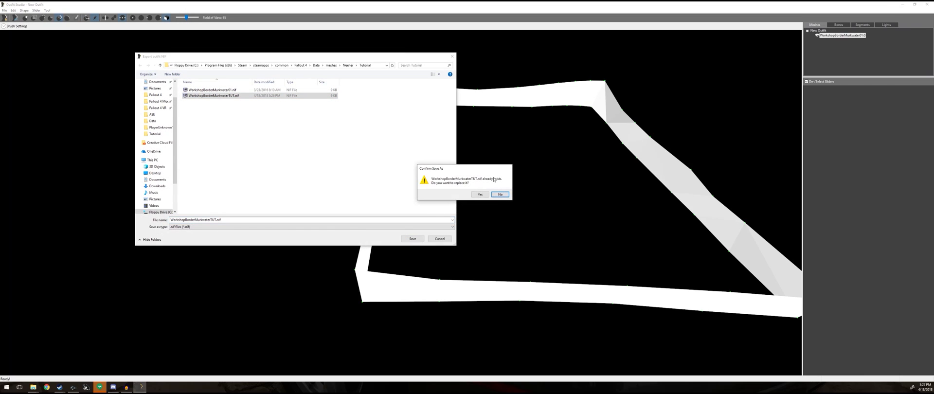
pyautogui.click(482, 194)
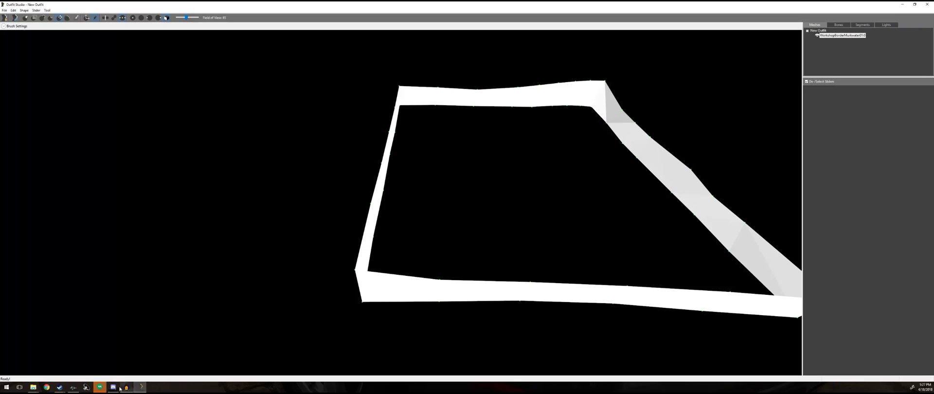
# Switch to the Creation Kit and inspect how the re-exported border's lowered corner among the trees and its adjoining sides meet the ground
pyautogui.click(73, 387)
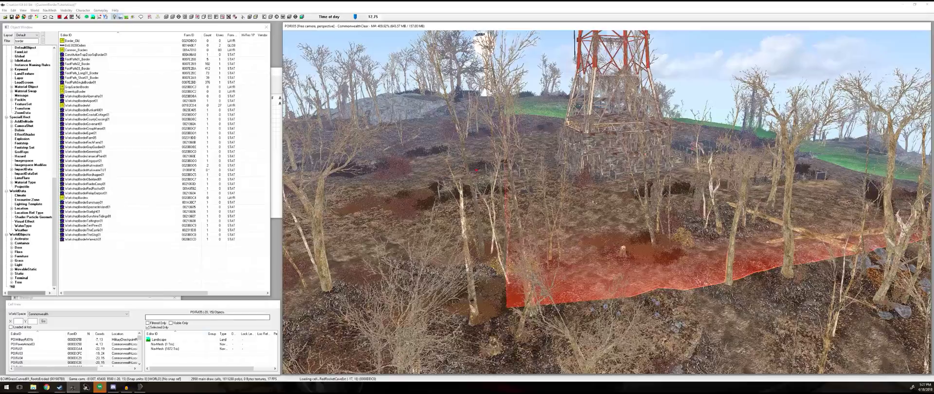
pyautogui.scroll(-3, 608, 202)
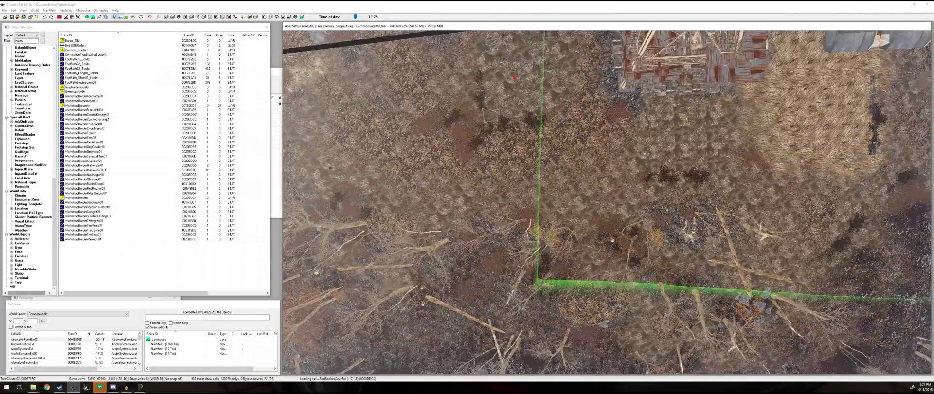
pyautogui.moveTo(681, 146); pyautogui.dragTo(533, 238, button='middle')
pyautogui.scroll(-2, 608, 202)
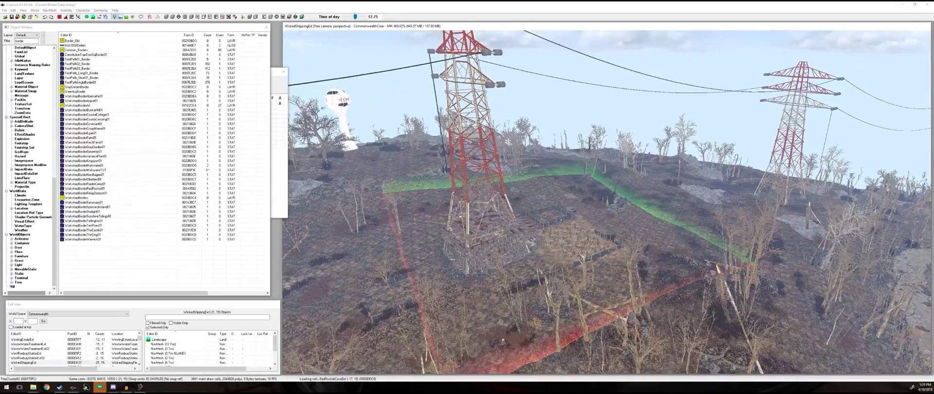
pyautogui.moveTo(607, 202); pyautogui.dragTo(681, 122, button='middle')
pyautogui.scroll(5, 609, 202)
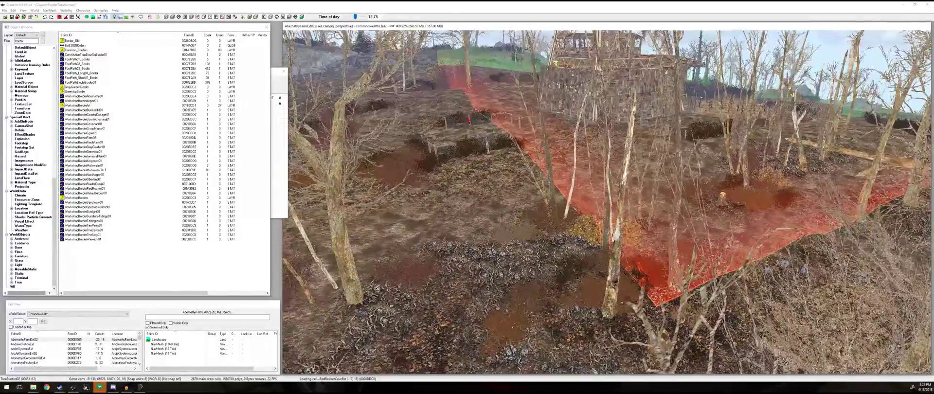
pyautogui.moveTo(633, 117); pyautogui.dragTo(511, 159, button='middle')
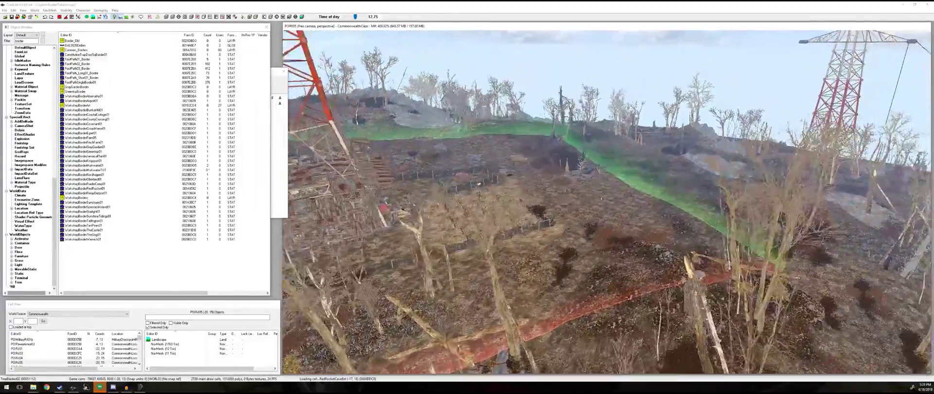
pyautogui.scroll(3, 602, 198)
pyautogui.moveTo(601, 199); pyautogui.dragTo(800, 213, button='middle')
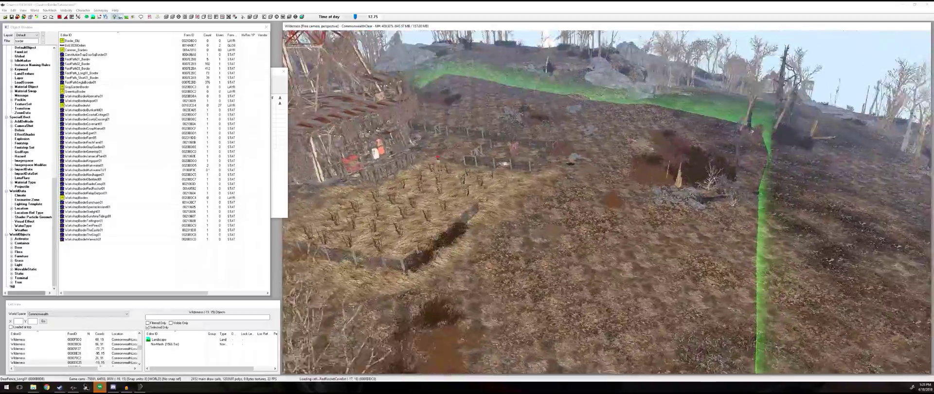
# Examine the border's fit around the tower and farm plot from above, and along the open slope from near ground level
pyautogui.moveTo(608, 202)
pyautogui.mouseDown(button='middle')
pyautogui.moveTo(647, 156)
pyautogui.moveTo(798, 163)
pyautogui.moveTo(593, 196)
pyautogui.moveTo(506, 194)
pyautogui.moveTo(515, 234)
pyautogui.moveTo(647, 236)
pyautogui.moveTo(559, 168)
pyautogui.moveTo(584, 210)
pyautogui.moveTo(608, 214)
pyautogui.mouseUp(button='middle')
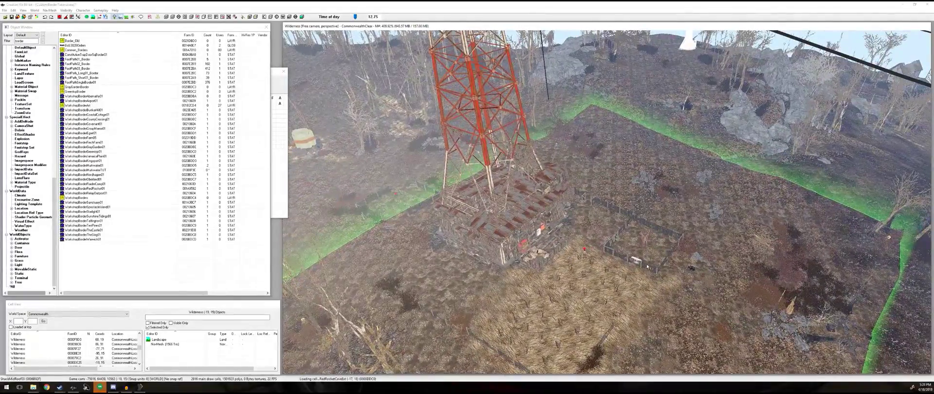
pyautogui.moveTo(647, 267); pyautogui.dragTo(662, 274, button='middle')
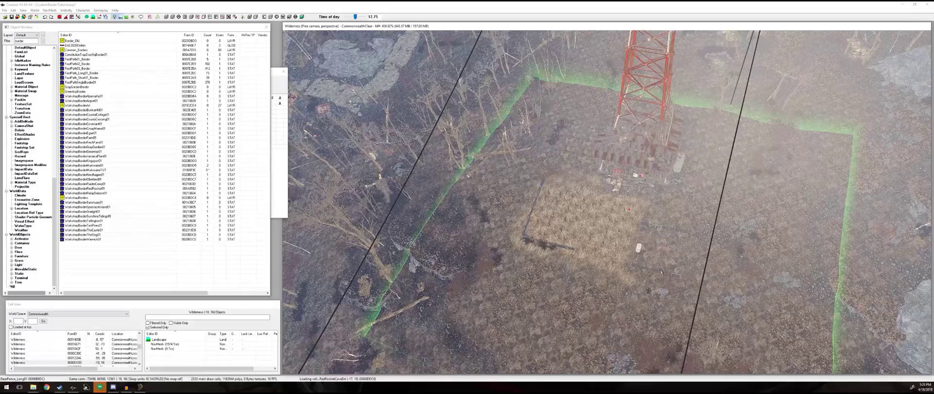
pyautogui.moveTo(641, 164); pyautogui.dragTo(671, 286, button='middle')
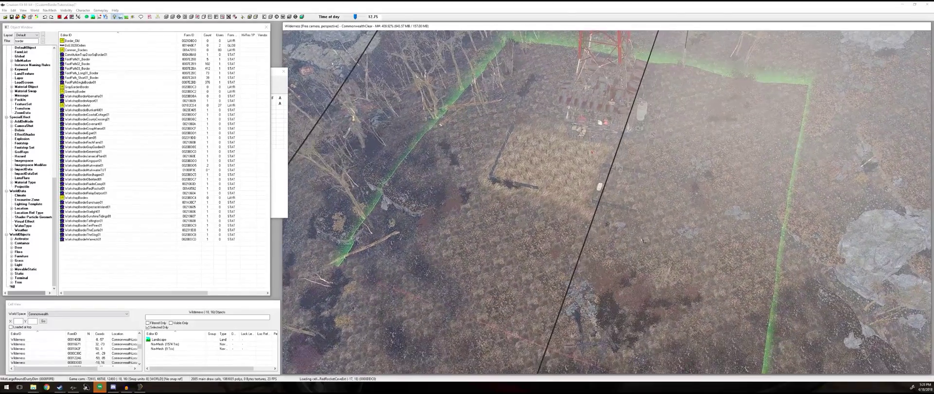
pyautogui.moveTo(644, 241); pyautogui.dragTo(666, 198, button='middle')
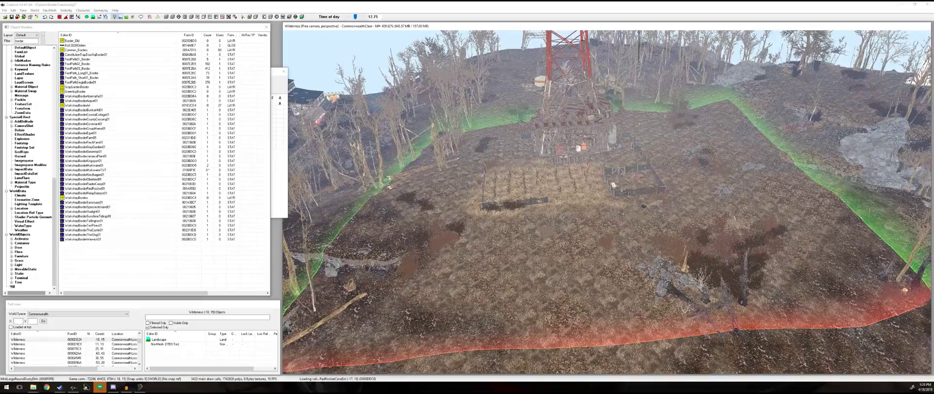
pyautogui.scroll(3, 633, 199)
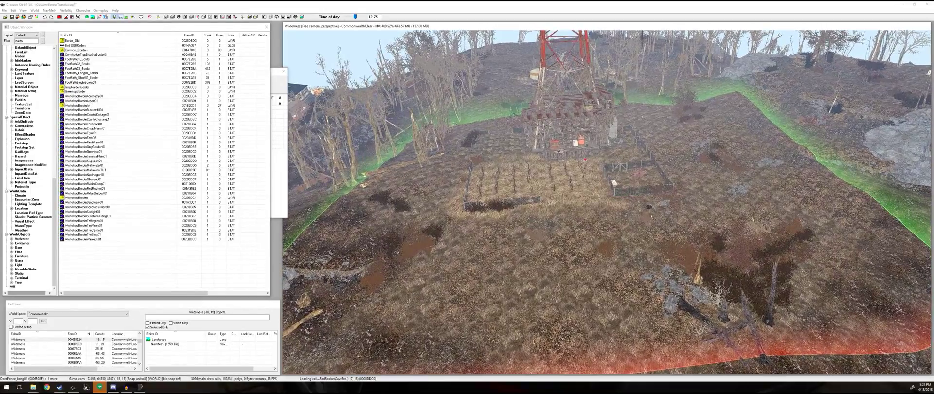
pyautogui.moveTo(652, 219)
pyautogui.mouseDown(button='middle')
pyautogui.moveTo(636, 237)
pyautogui.moveTo(661, 226)
pyautogui.moveTo(649, 221)
pyautogui.mouseUp(button='middle')
pyautogui.scroll(-2, 650, 222)
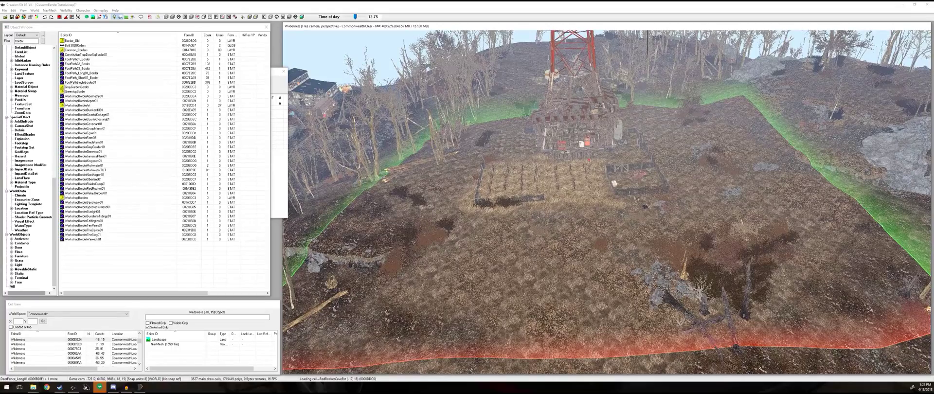
pyautogui.click(630, 192)
pyautogui.scroll(-1, 620, 215)
pyautogui.moveTo(620, 216); pyautogui.dragTo(626, 207, button='middle')
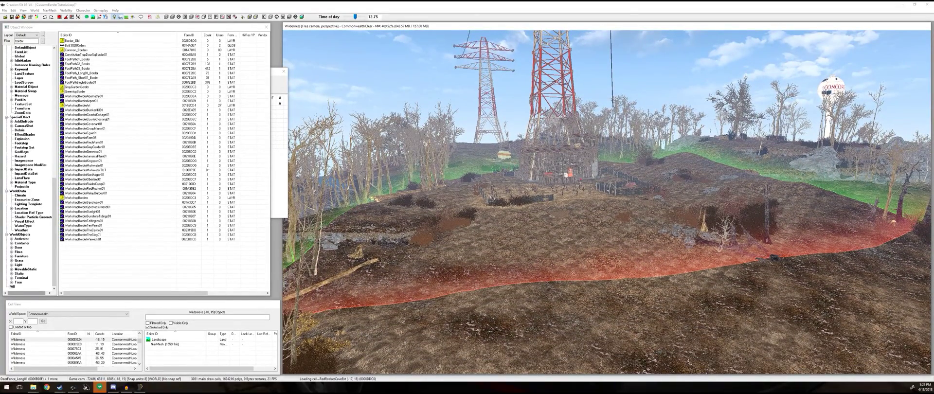
# Save the plugin and start creating an archive for it
pyautogui.click(12, 17)
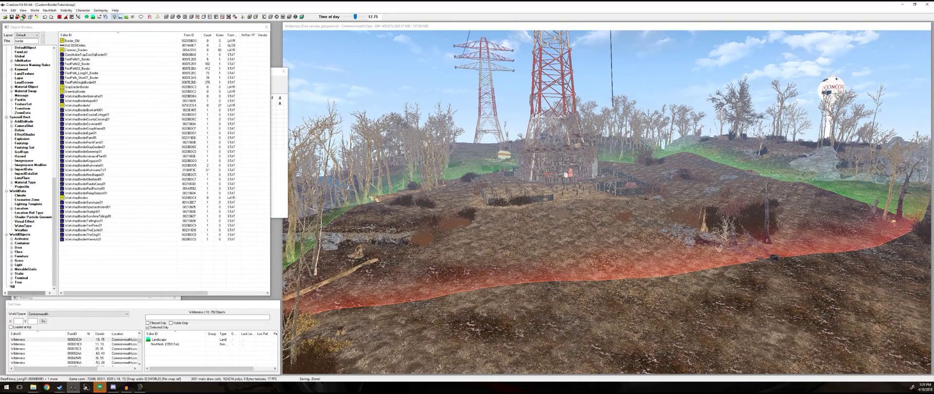
pyautogui.click(5, 10)
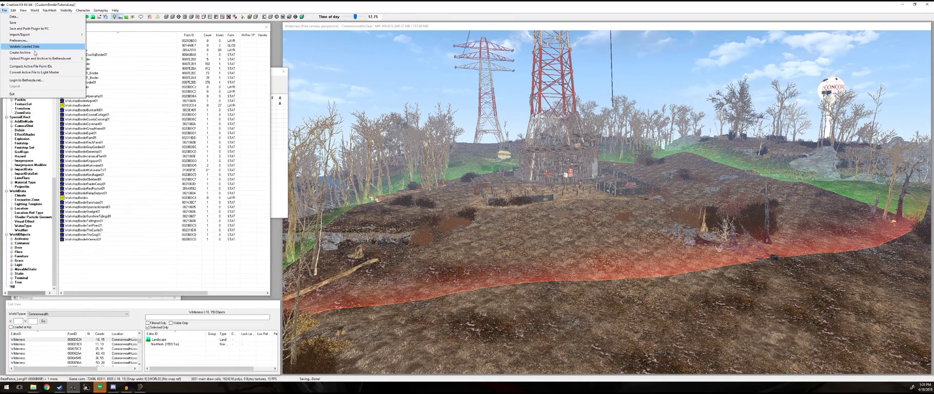
pyautogui.click(20, 52)
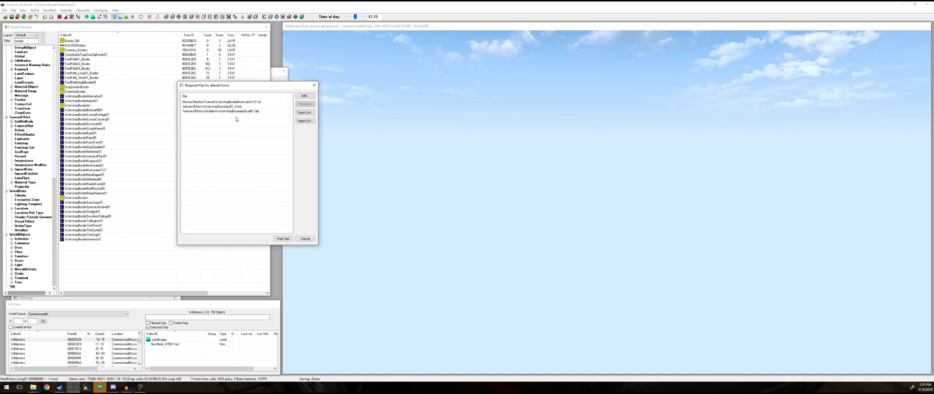
# Remove the two workshop boundary texture files from the required files list and pack only the border mesh
pyautogui.click(239, 106)
pyautogui.press('Delete')
pyautogui.click(242, 108)
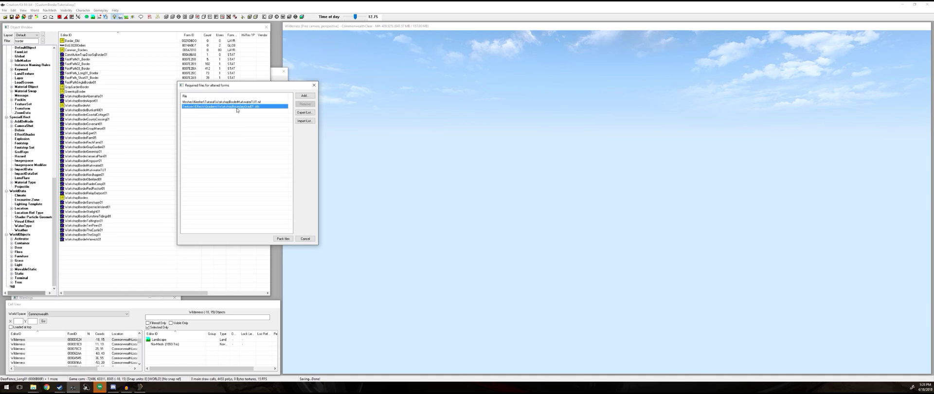
pyautogui.press('Delete')
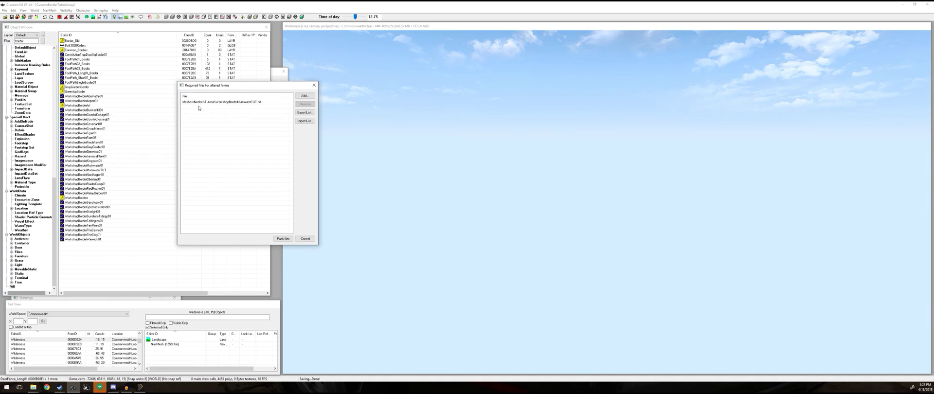
pyautogui.click(283, 238)
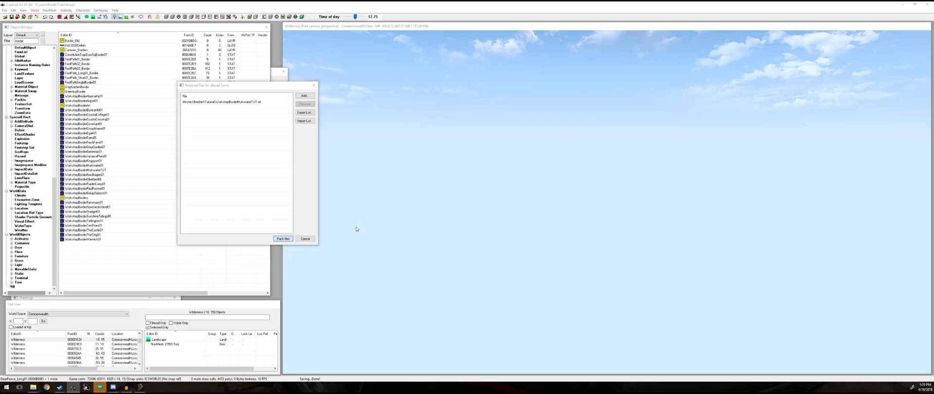
# Save the main archive in the Fallout 4 Data folder as "CustomBorderTutorial - Main.ba2"
pyautogui.scroll(-1, 263, 225)
pyautogui.scroll(1, 264, 225)
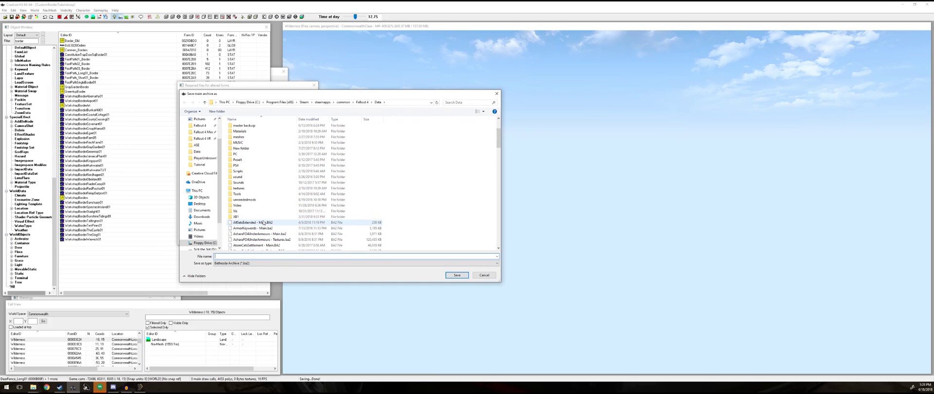
pyautogui.click(262, 224)
pyautogui.click(238, 257)
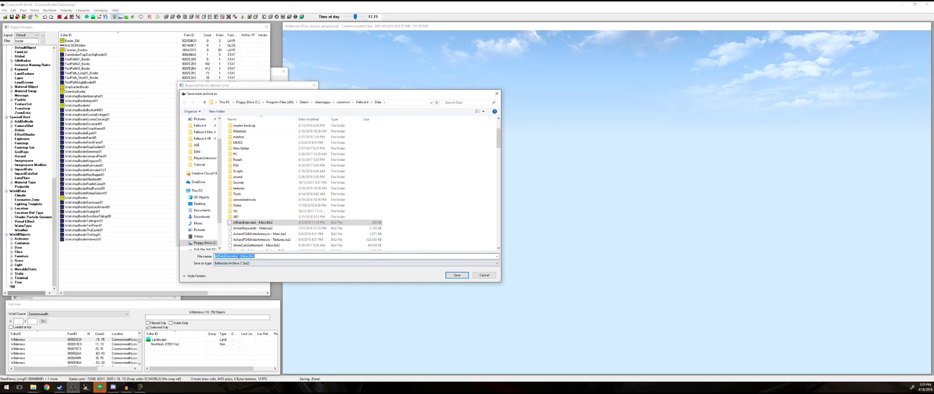
pyautogui.moveTo(238, 257); pyautogui.dragTo(214, 256)
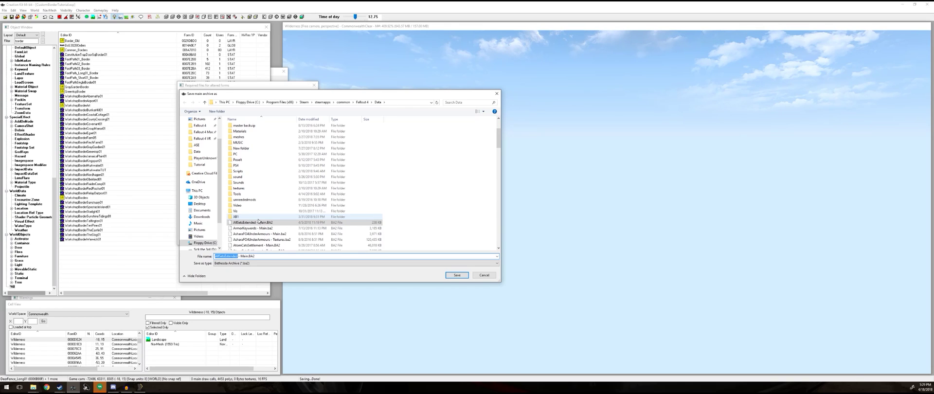
pyautogui.write('Custom')
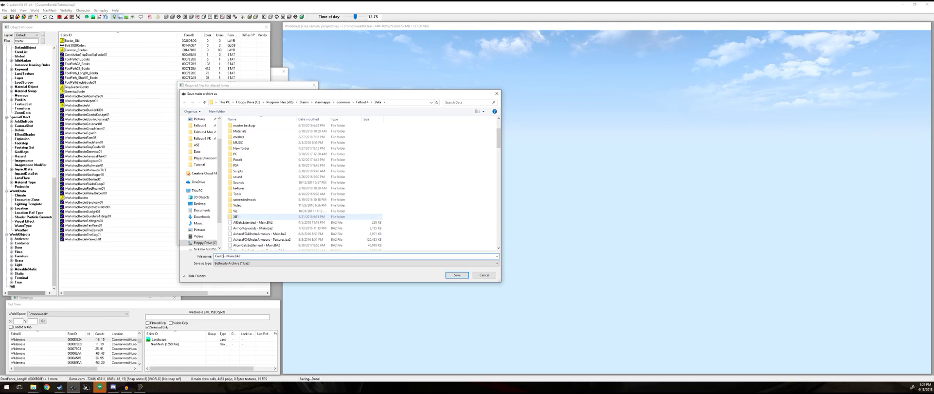
pyautogui.write('BorderTutori')
pyautogui.press('BackSpace')
pyautogui.press('BackSpace')
pyautogui.press('BackSpace')
pyautogui.press('BackSpace')
pyautogui.press('BackSpace')
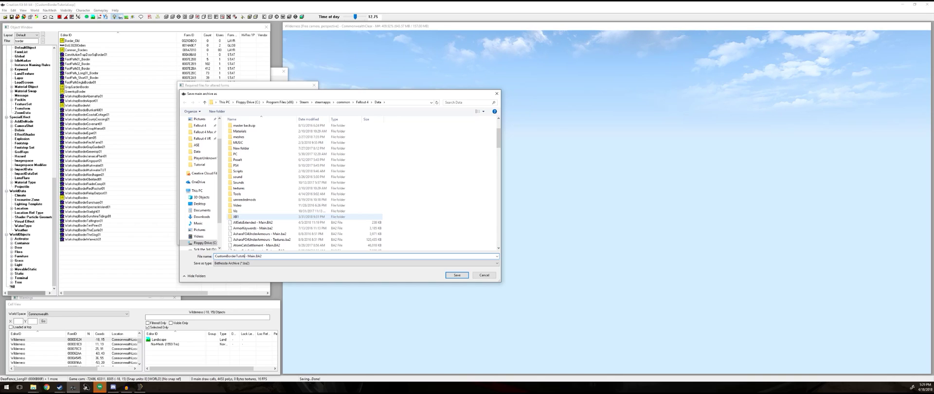
pyautogui.write('orial')
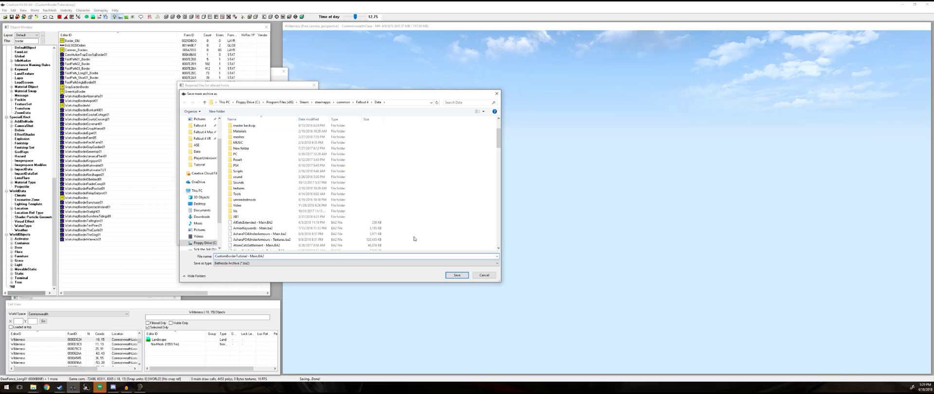
pyautogui.scroll(3, 323, 209)
pyautogui.scroll(-1, 323, 208)
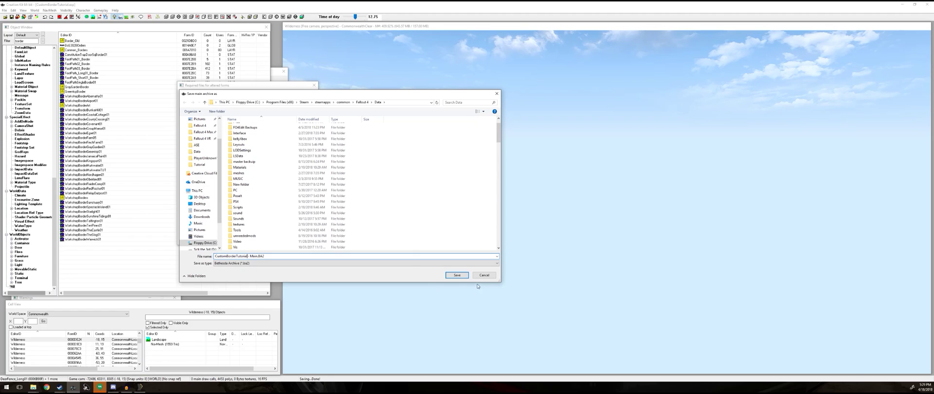
pyautogui.click(457, 275)
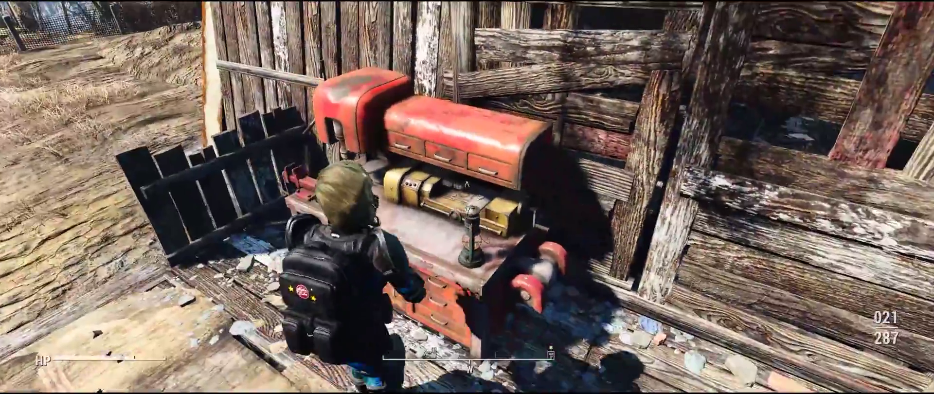
# In Fallout 4, open the settlement's workshop mode and walk along the green border to check how it meets the terrain
pyautogui.press('e')
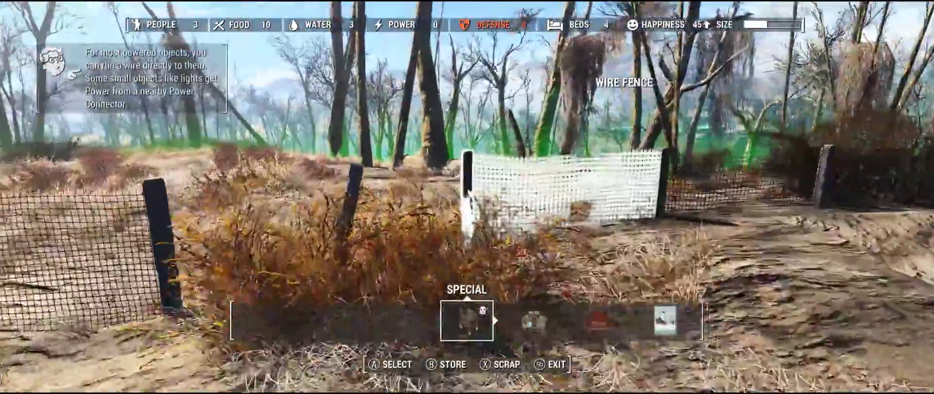
pyautogui.press('w')
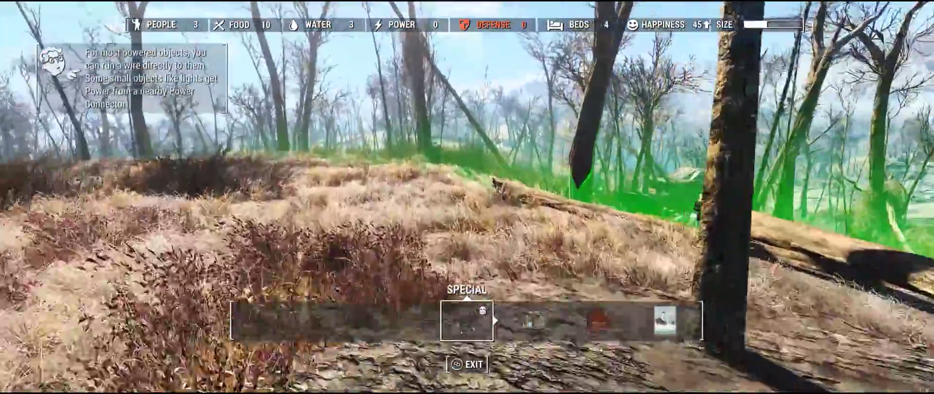
pyautogui.press('w')
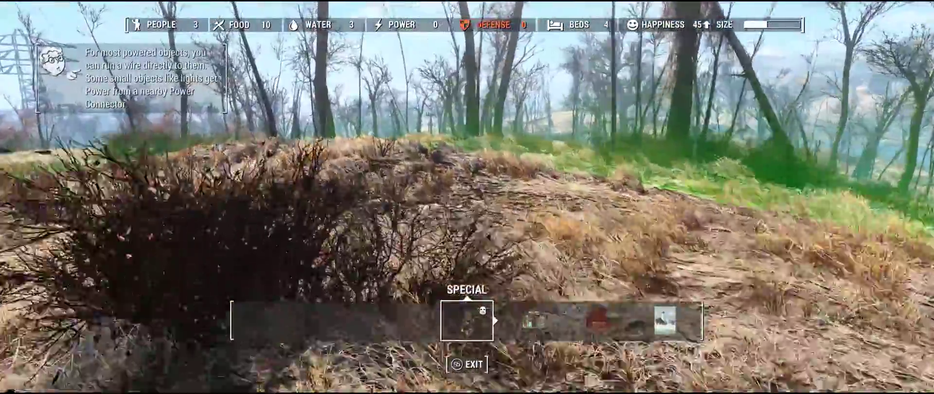
pyautogui.press('w')
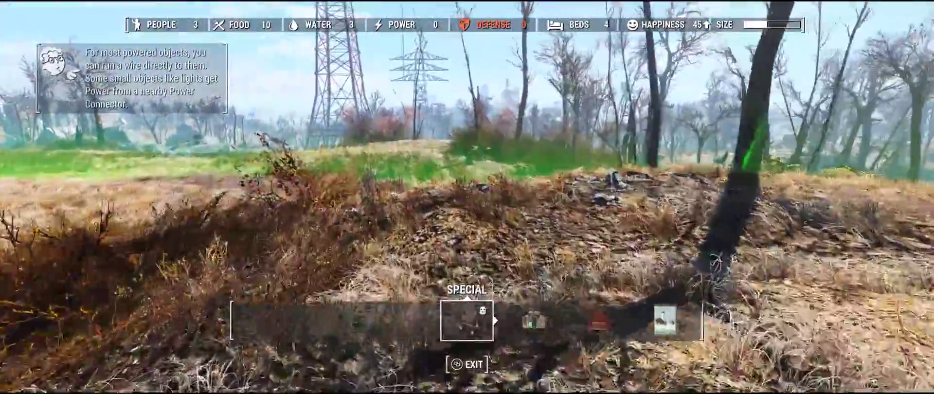
pyautogui.press('w')
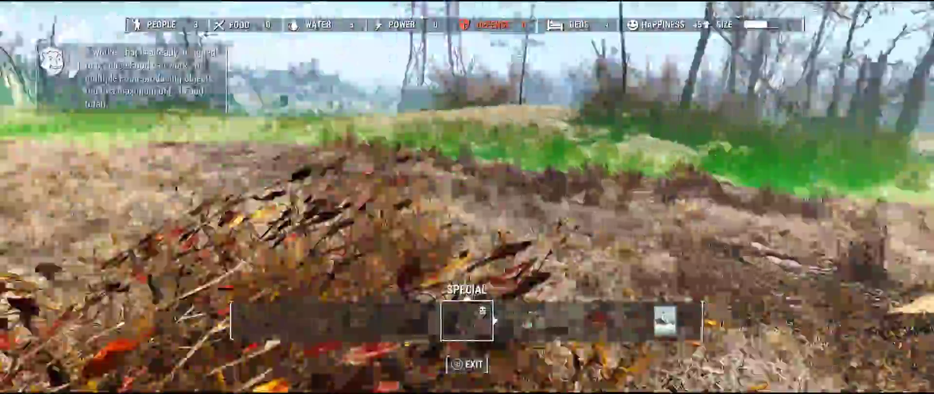
pyautogui.press('w')
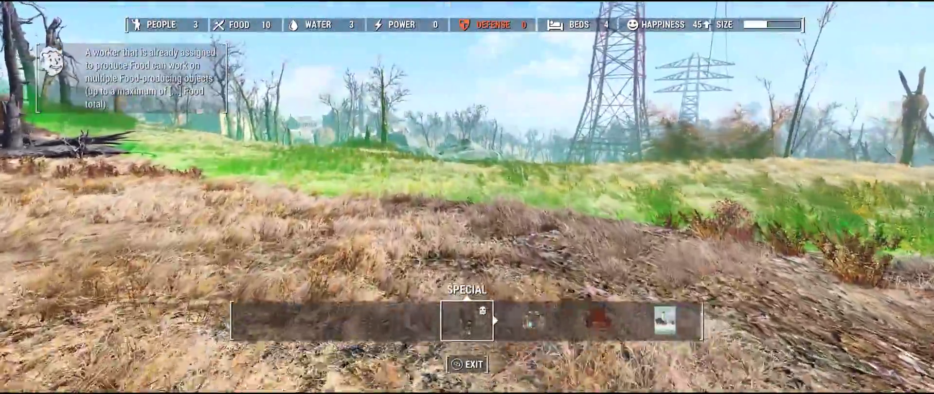
pyautogui.press('w')
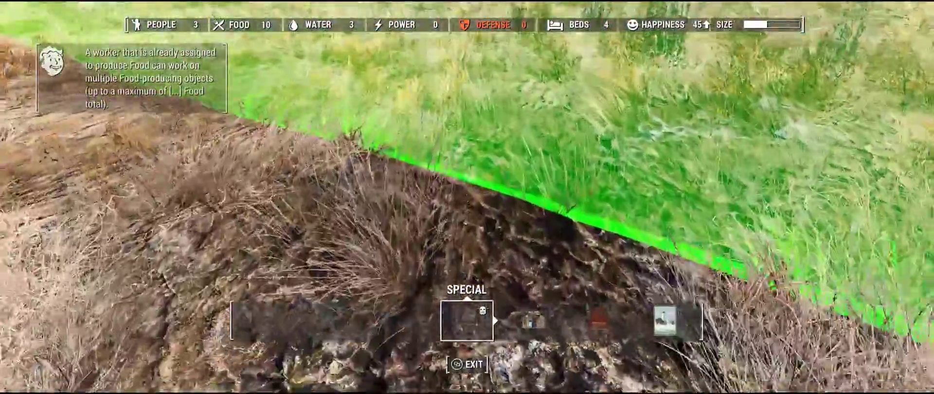
pyautogui.press('w')
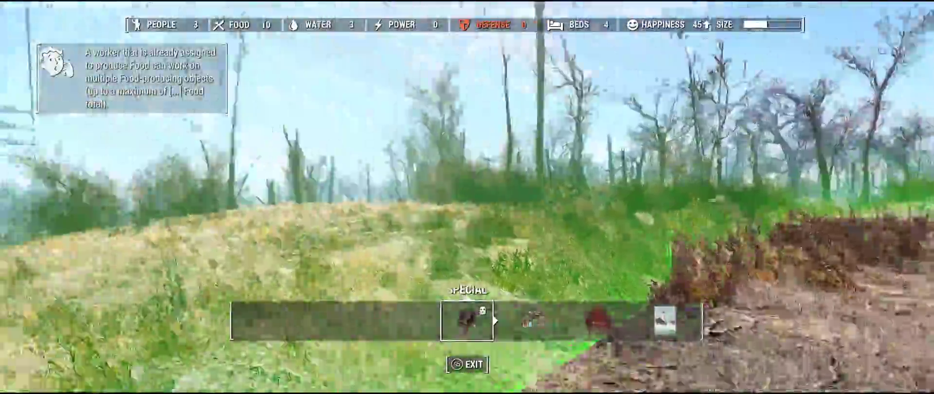
# Walk along the workshop border past the fallen trees and examine its ground line from inside and outside the build area
pyautogui.press('w')
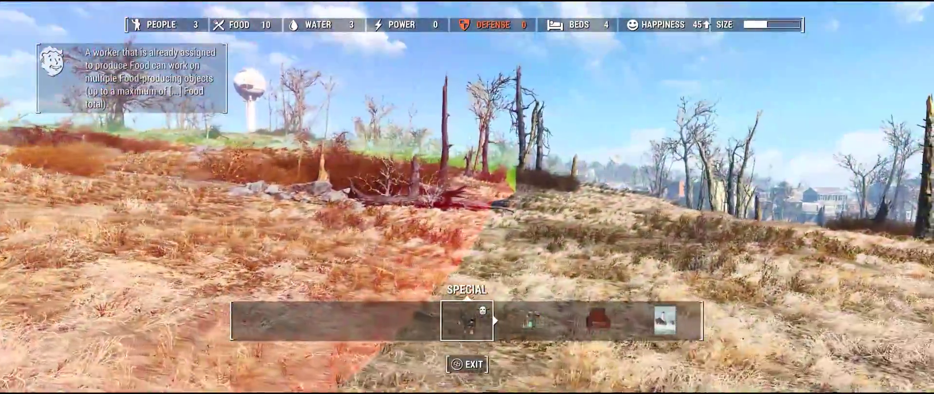
pyautogui.press('a')
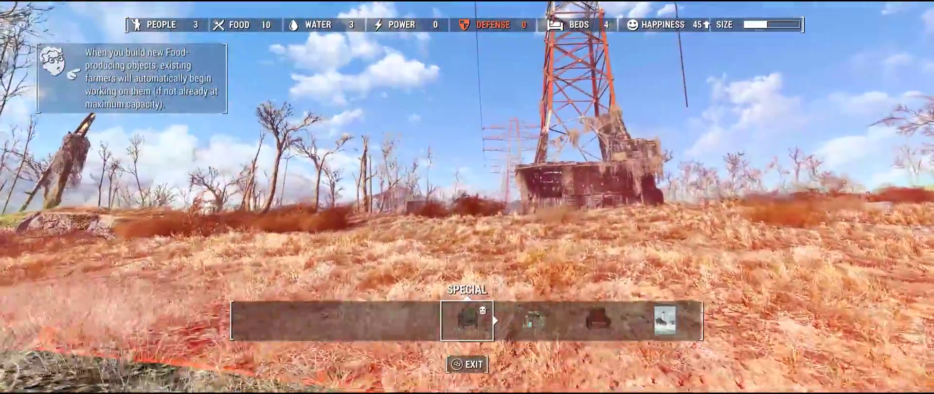
pyautogui.press('d')
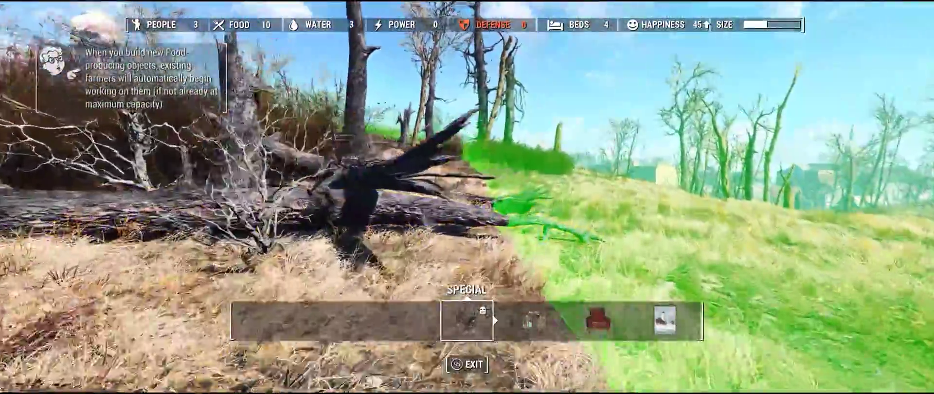
pyautogui.press('x')
pyautogui.press('a')
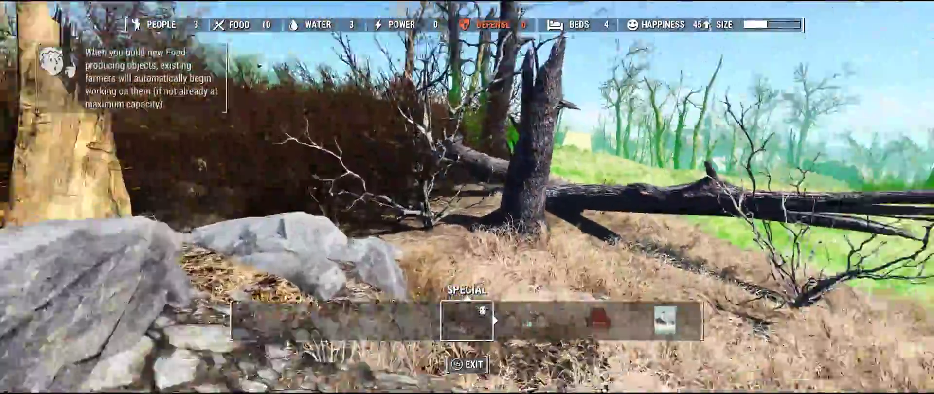
pyautogui.press('d')
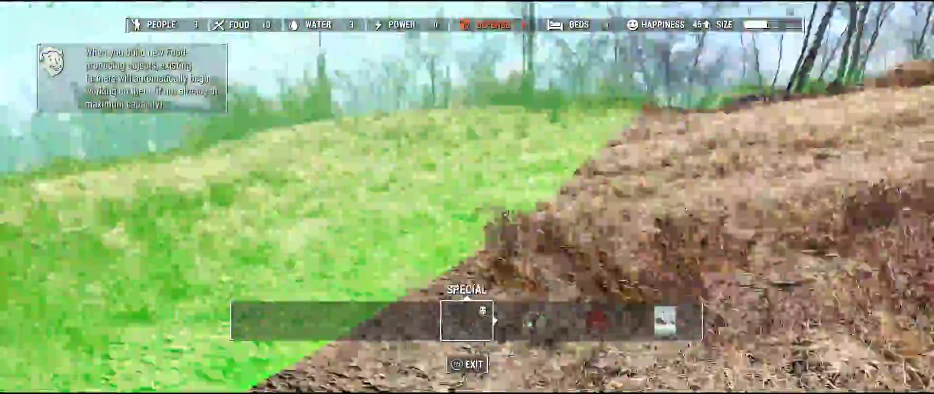
pyautogui.press('d')
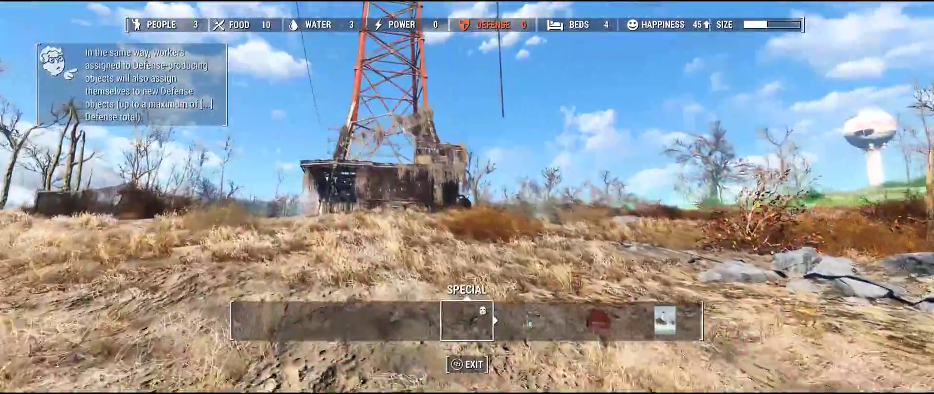
# Cross the settlement past the pylon shack and inspect the border on the hillside facing the water tower, including where the buildable area ends
pyautogui.press('w')
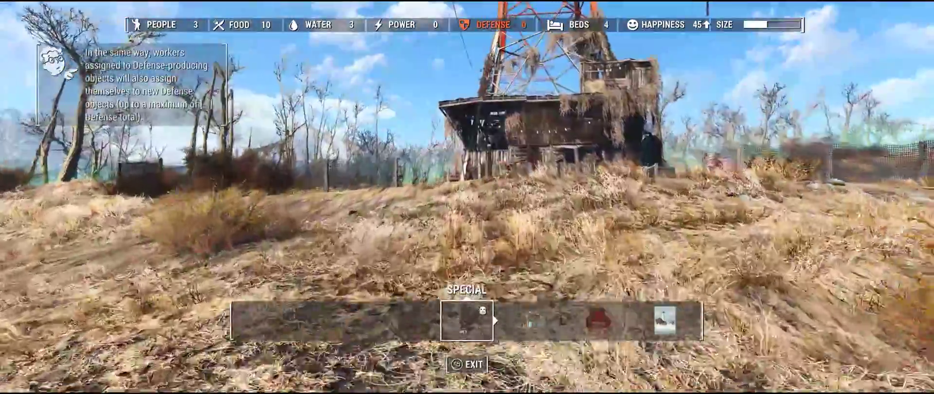
pyautogui.press('w')
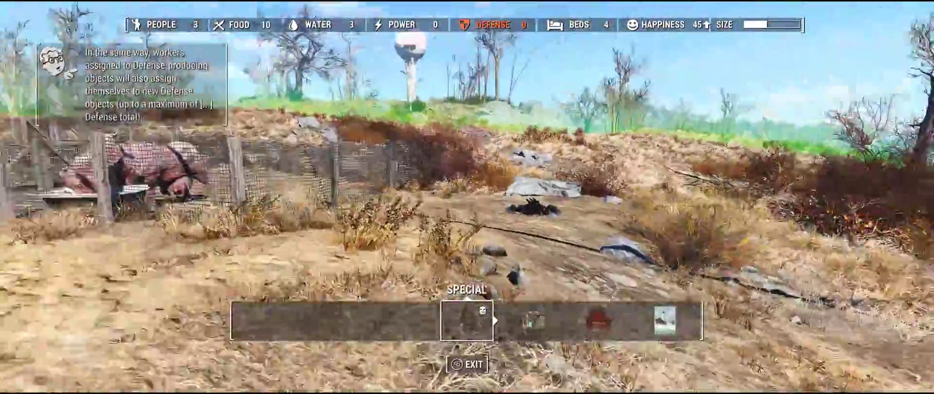
pyautogui.press('w')
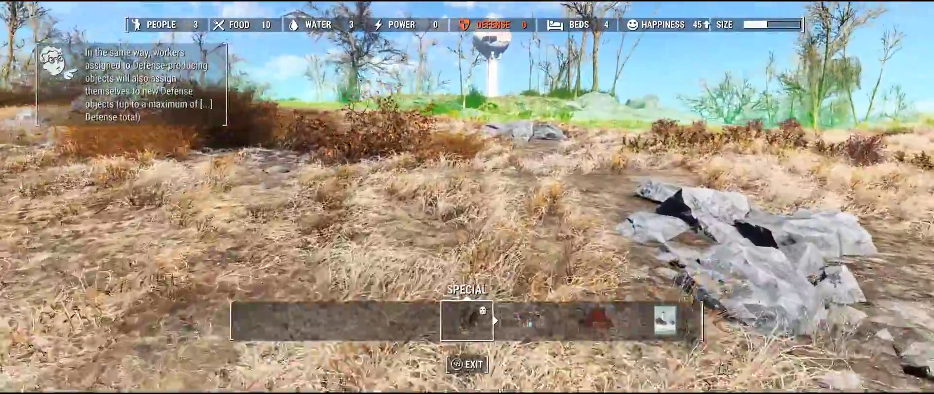
pyautogui.press('w')
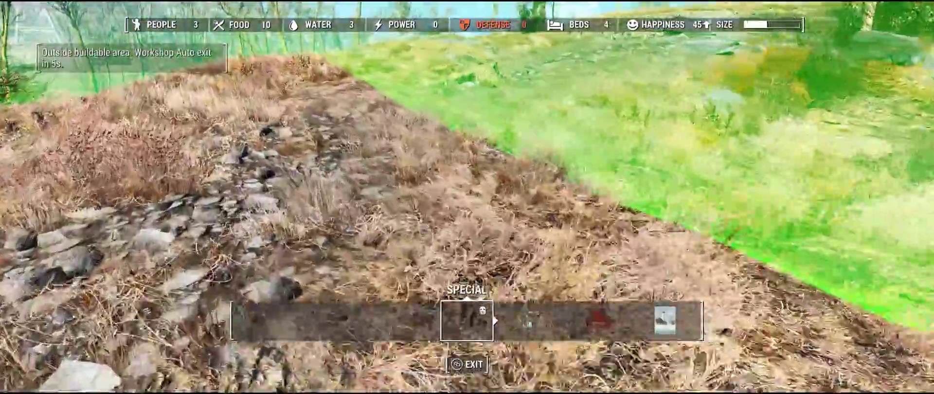
pyautogui.press('w')
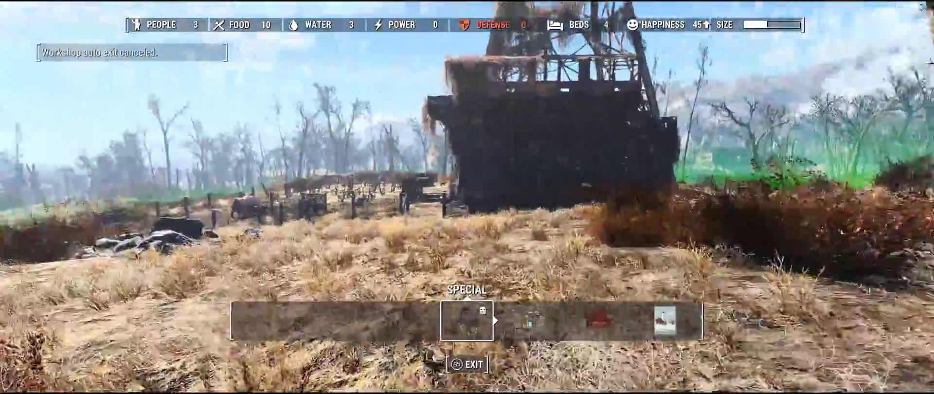
pyautogui.press('a')
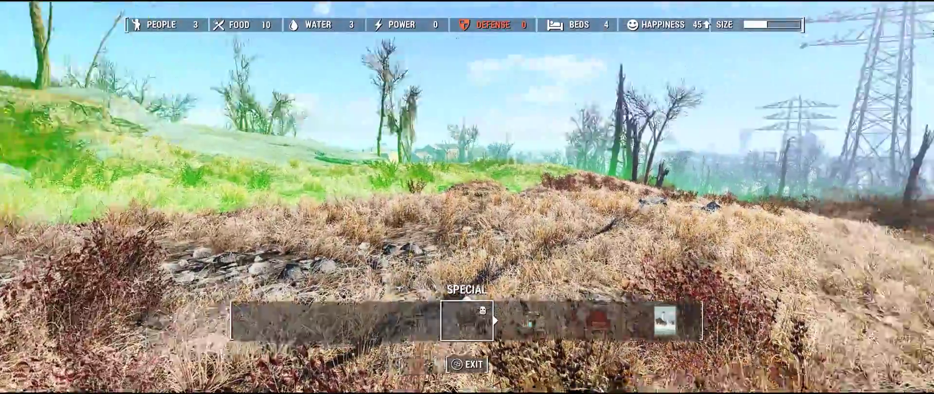
pyautogui.press('d')
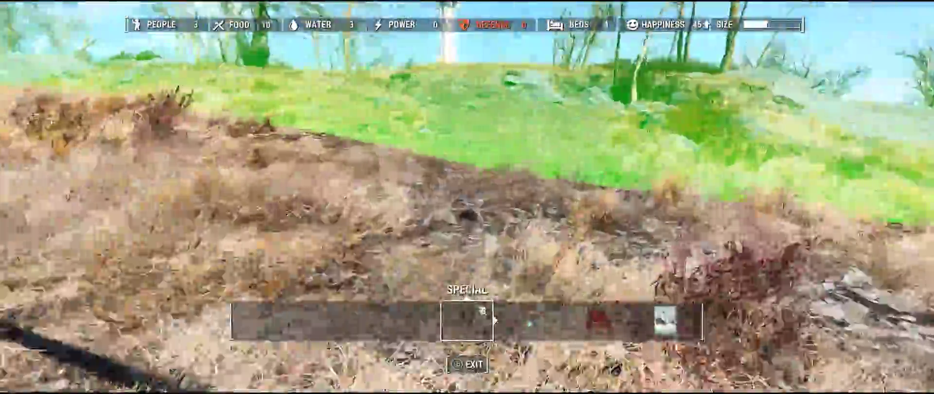
pyautogui.press('w')
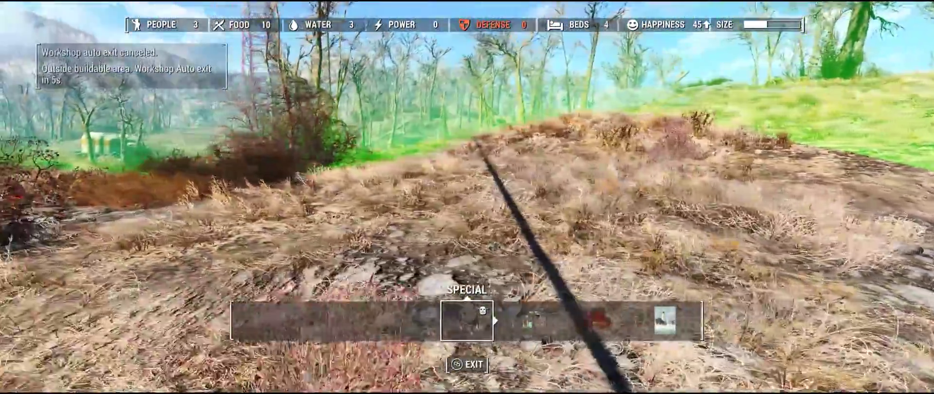
pyautogui.press('d')
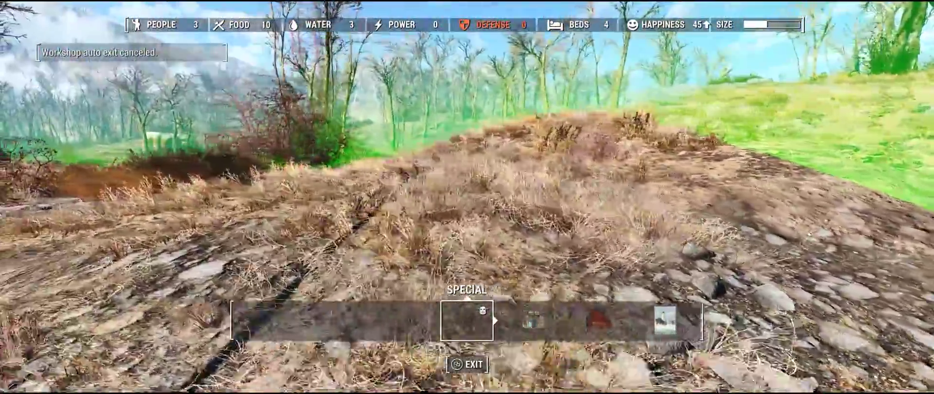